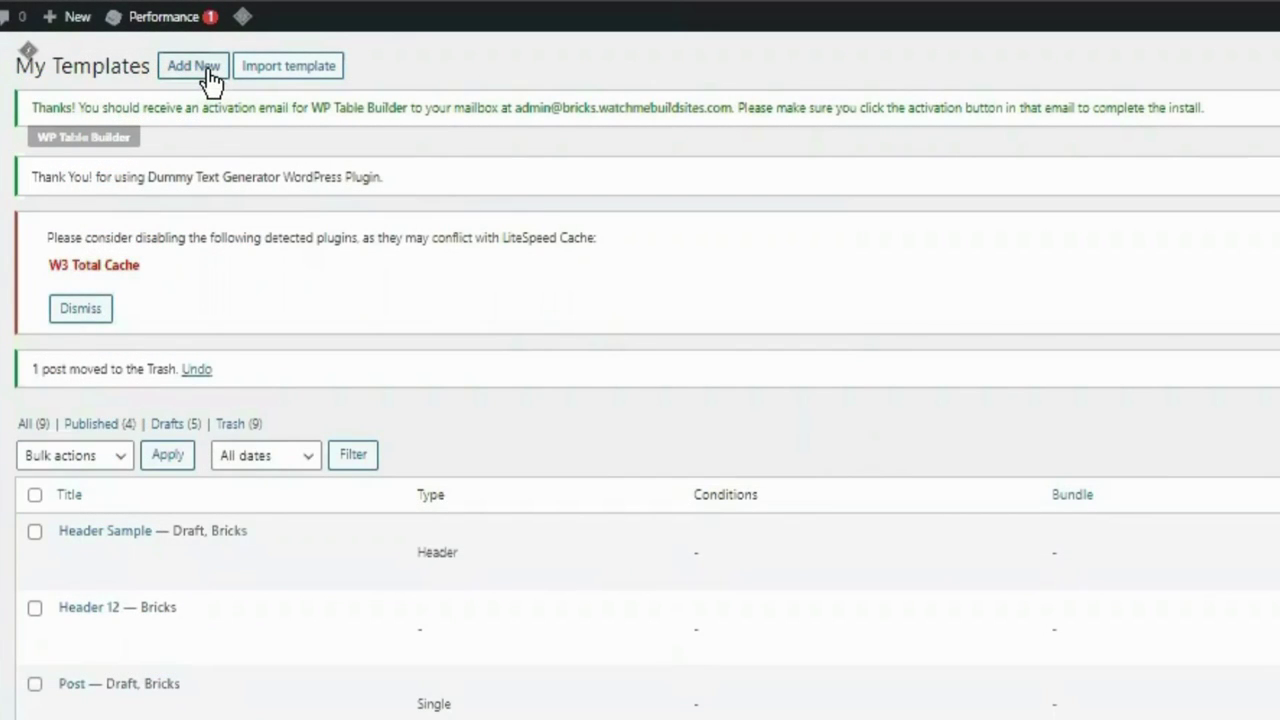
Create a draft template titled 'Single Post Template (Sample)' with template type Single.
right_click(226, 78)
click(300, 92)
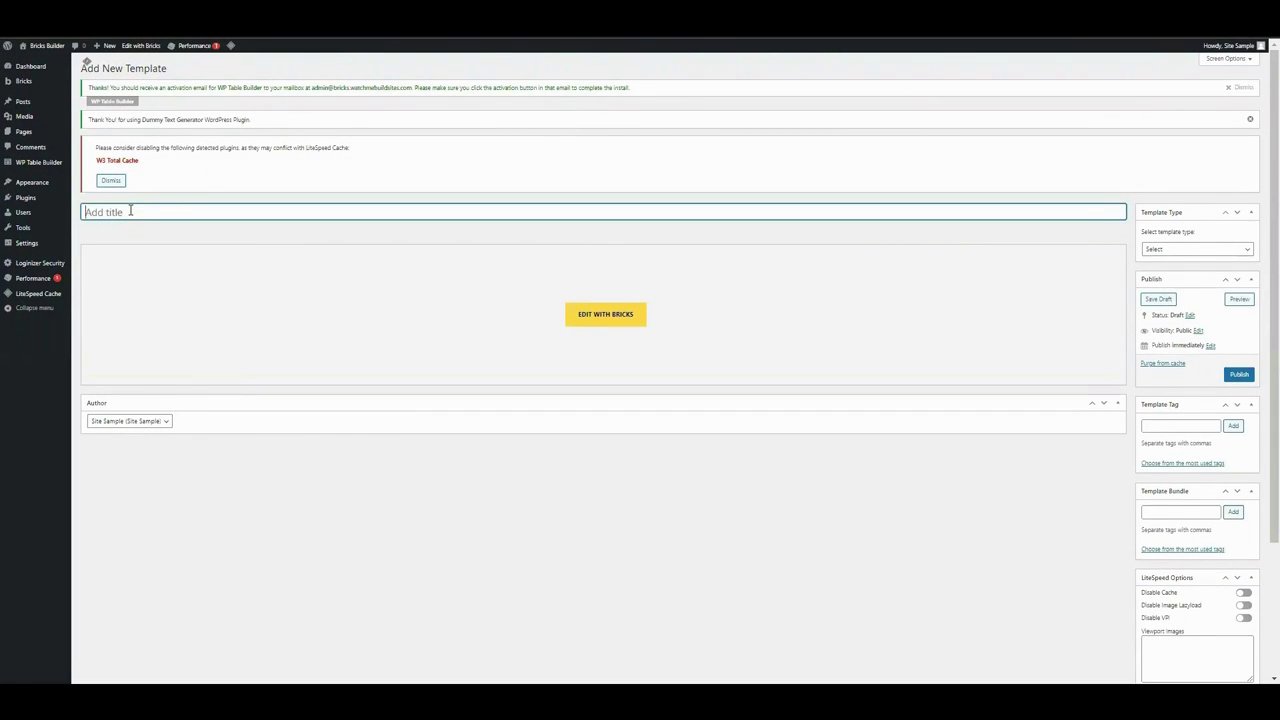
text(Si)
text(()
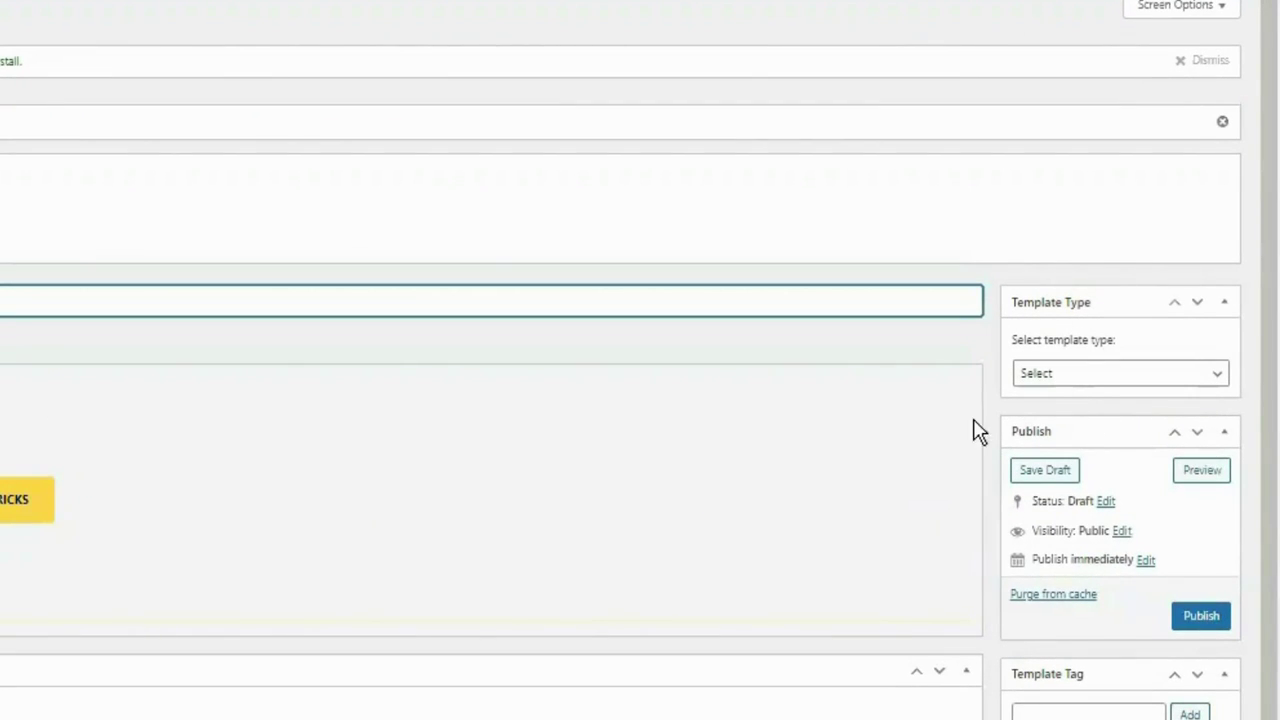
click(1097, 378)
click(1068, 455)
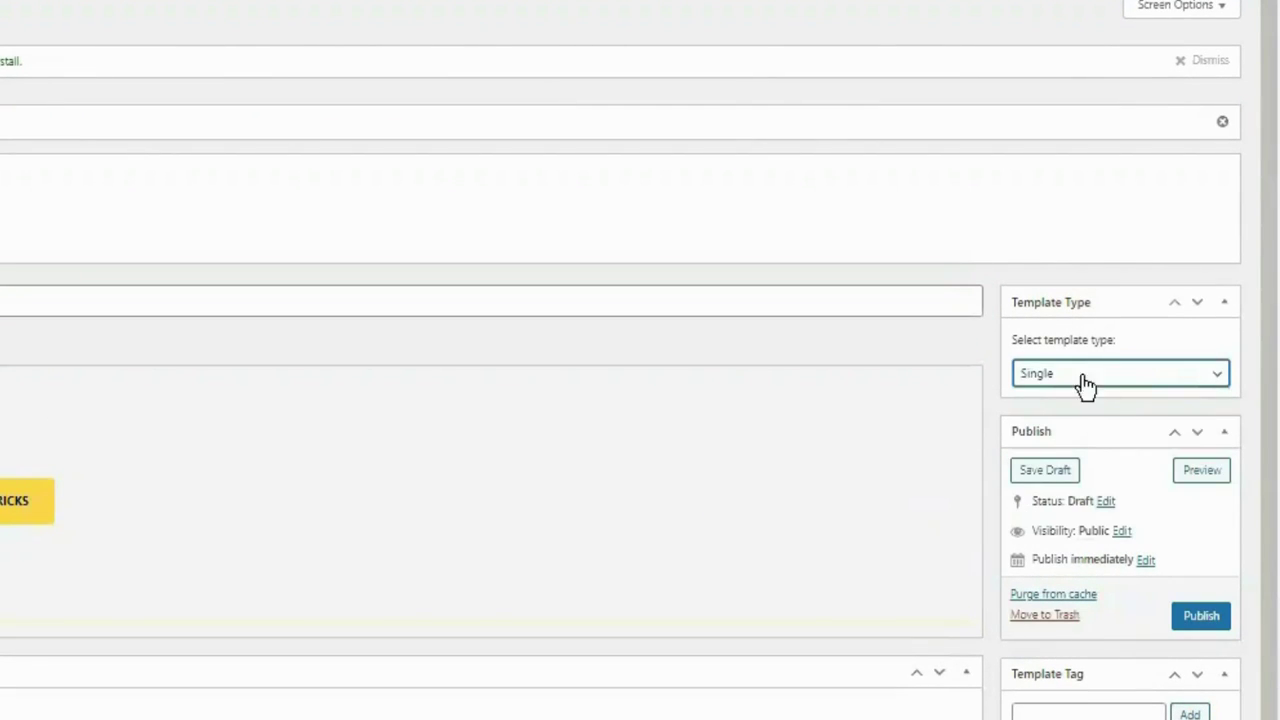
click(1045, 472)
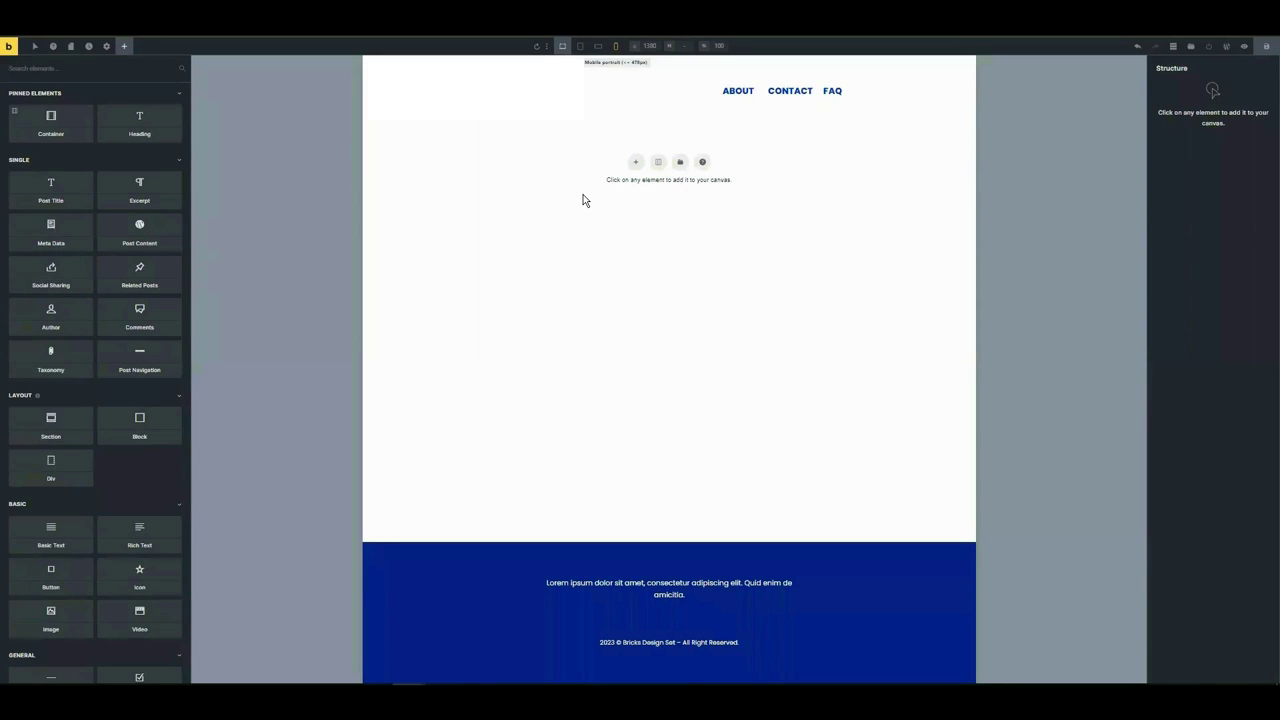
Insert a Section holding an empty Container onto the blank template canvas.
click(657, 161)
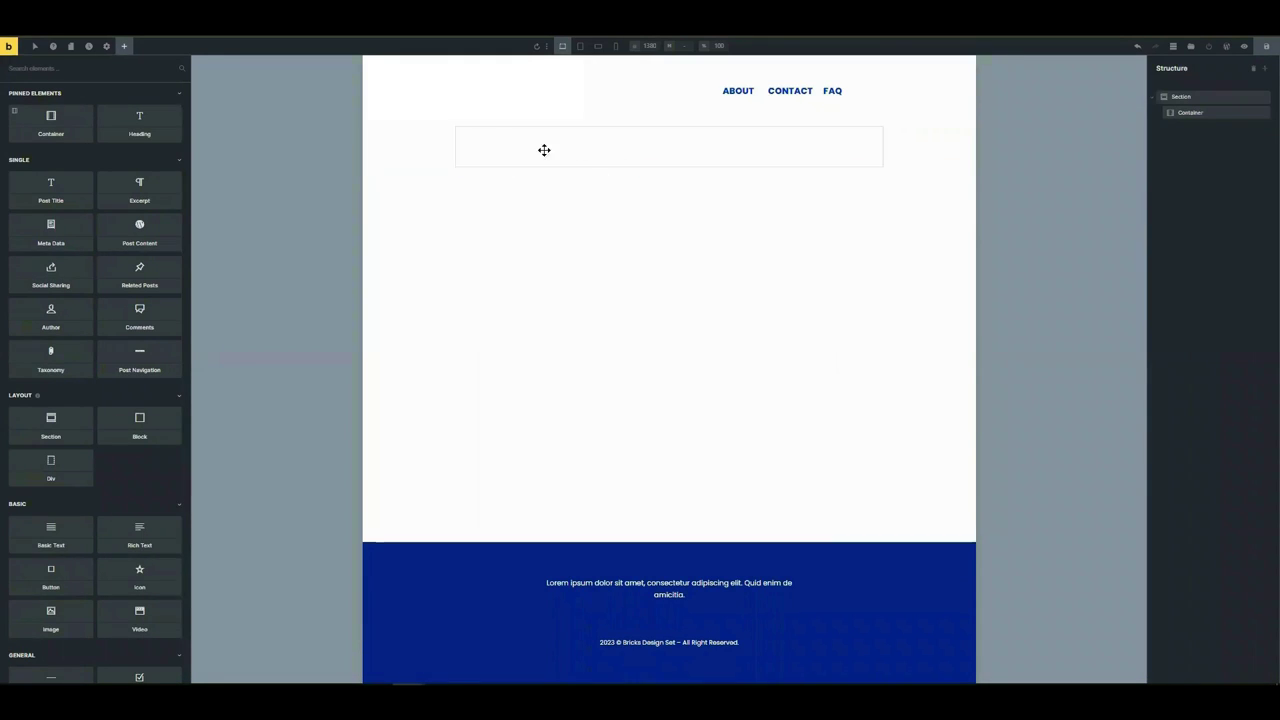
Add a Post Title into the container and set its Align self to Center.
click(605, 151)
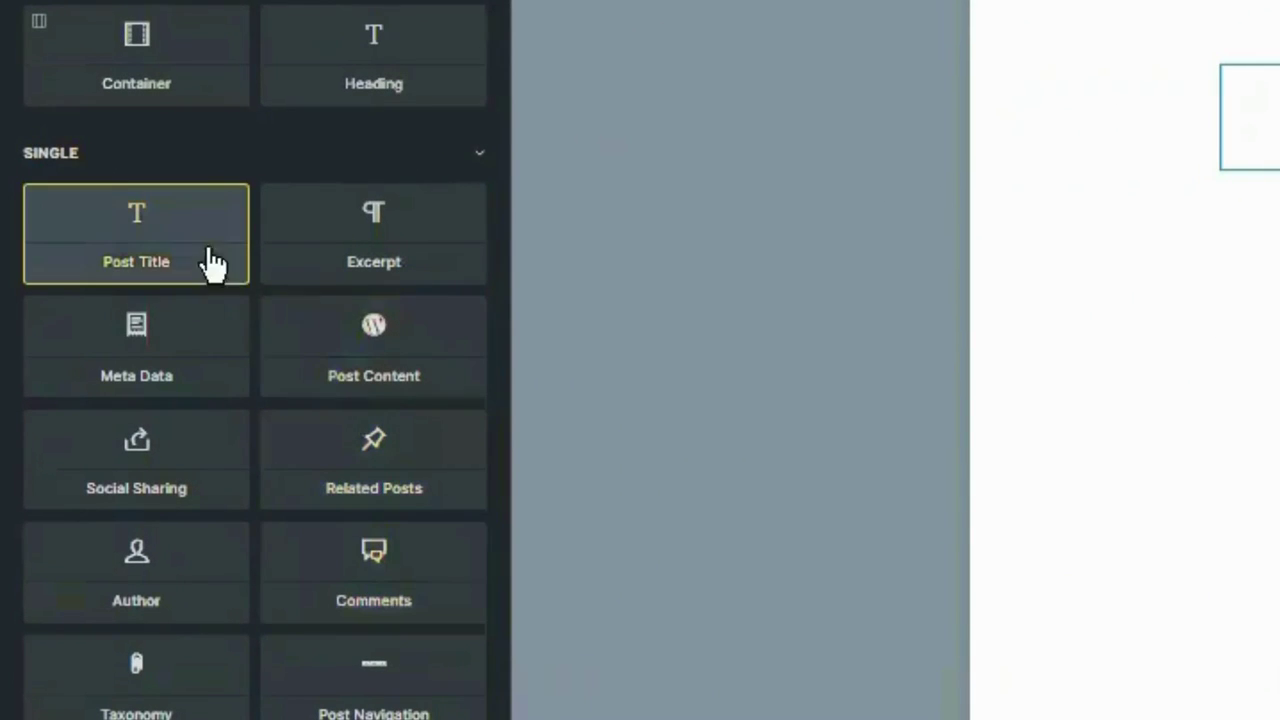
click(134, 214)
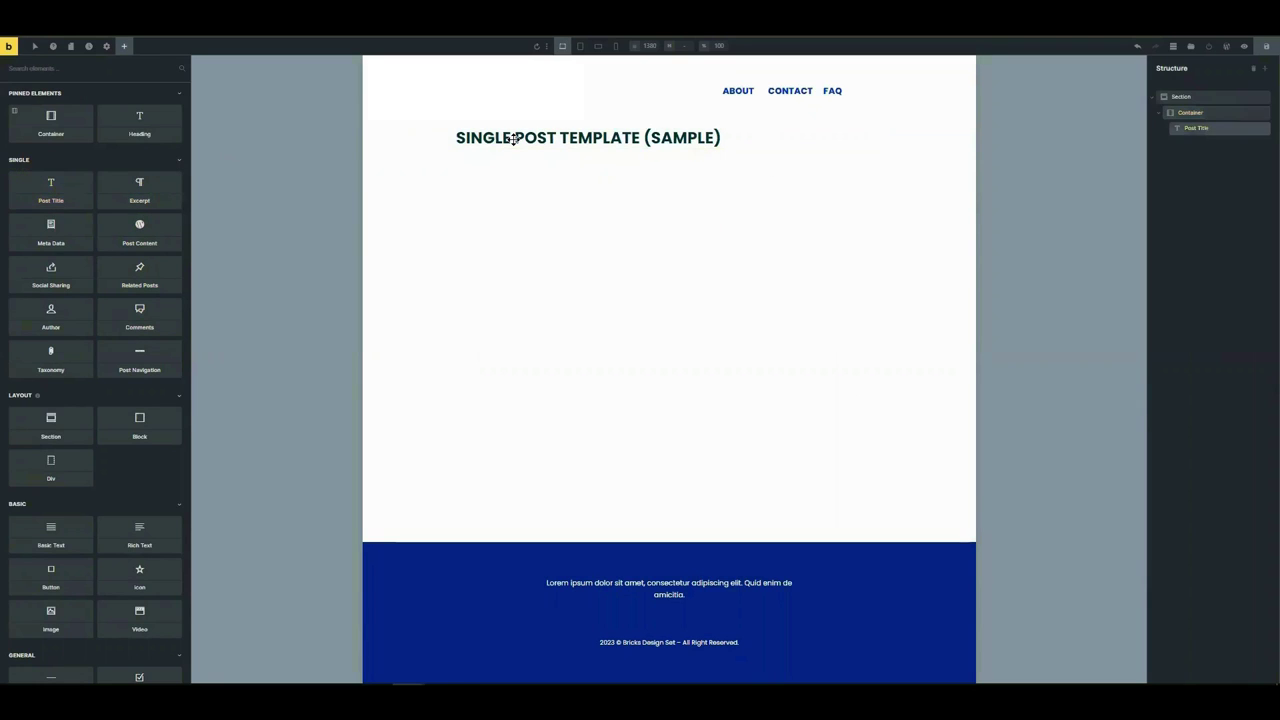
click(1200, 129)
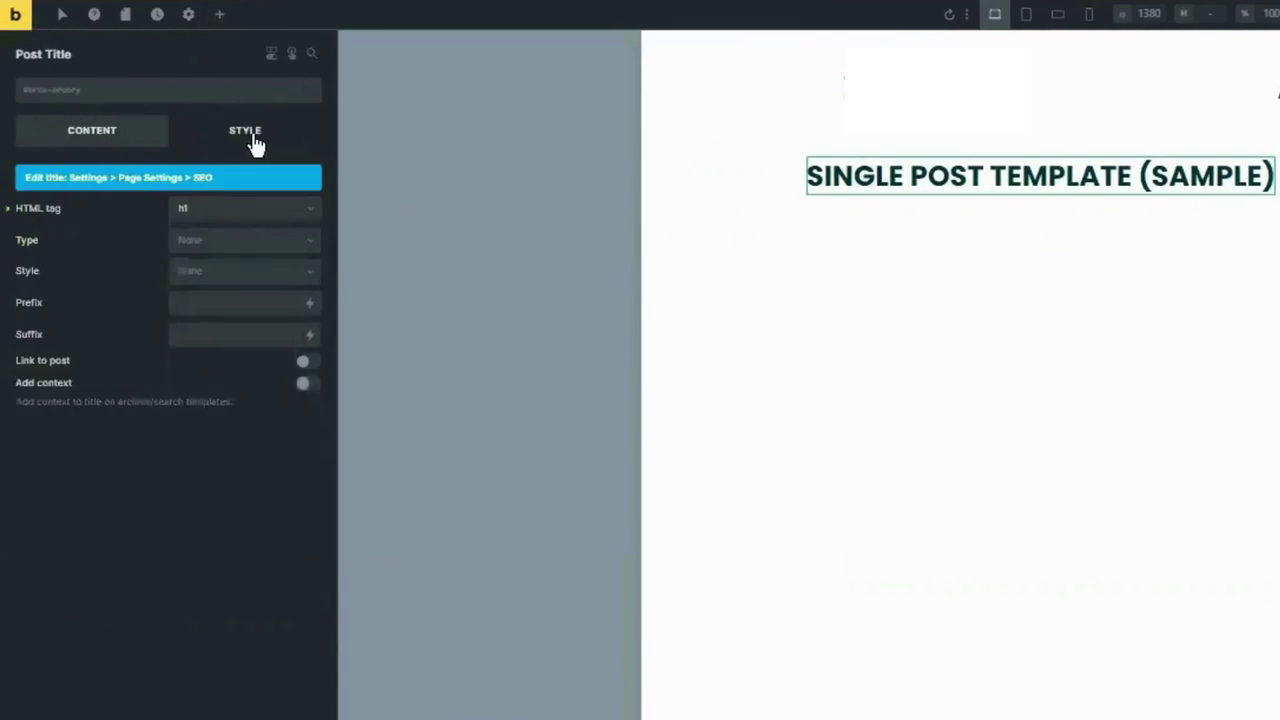
click(255, 145)
click(190, 180)
scroll(72, 640, down, 1)
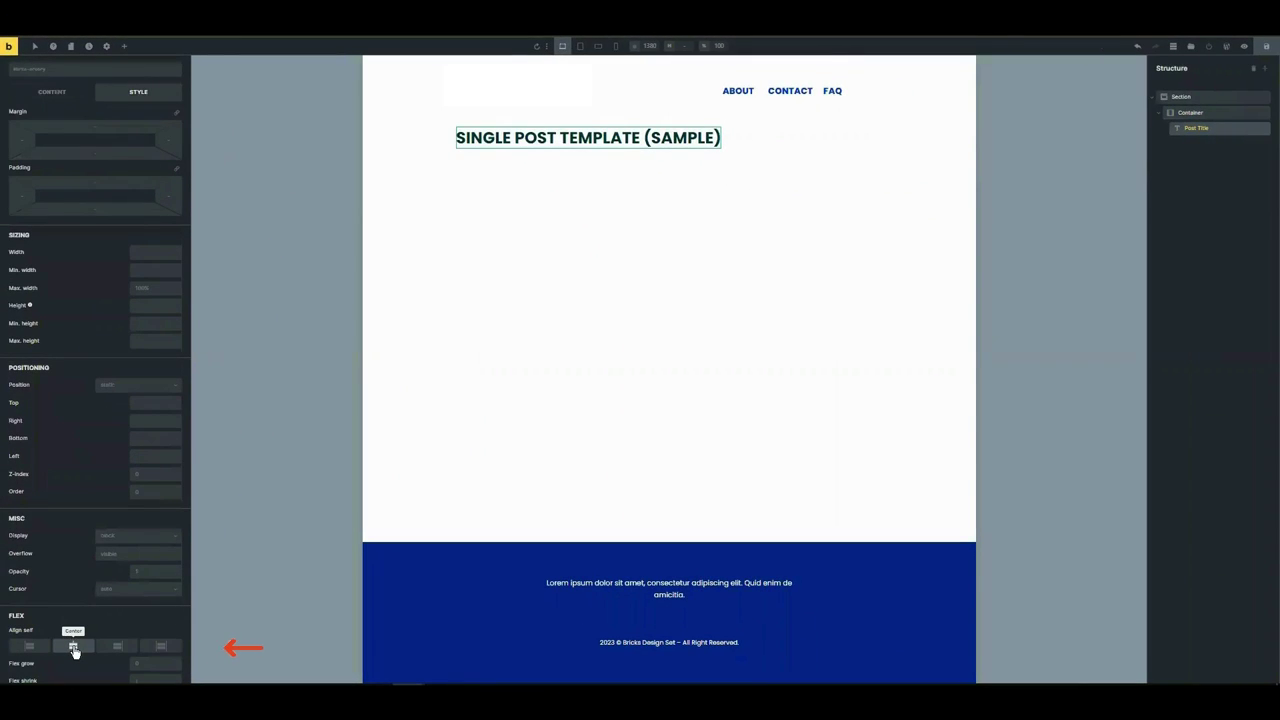
click(72, 642)
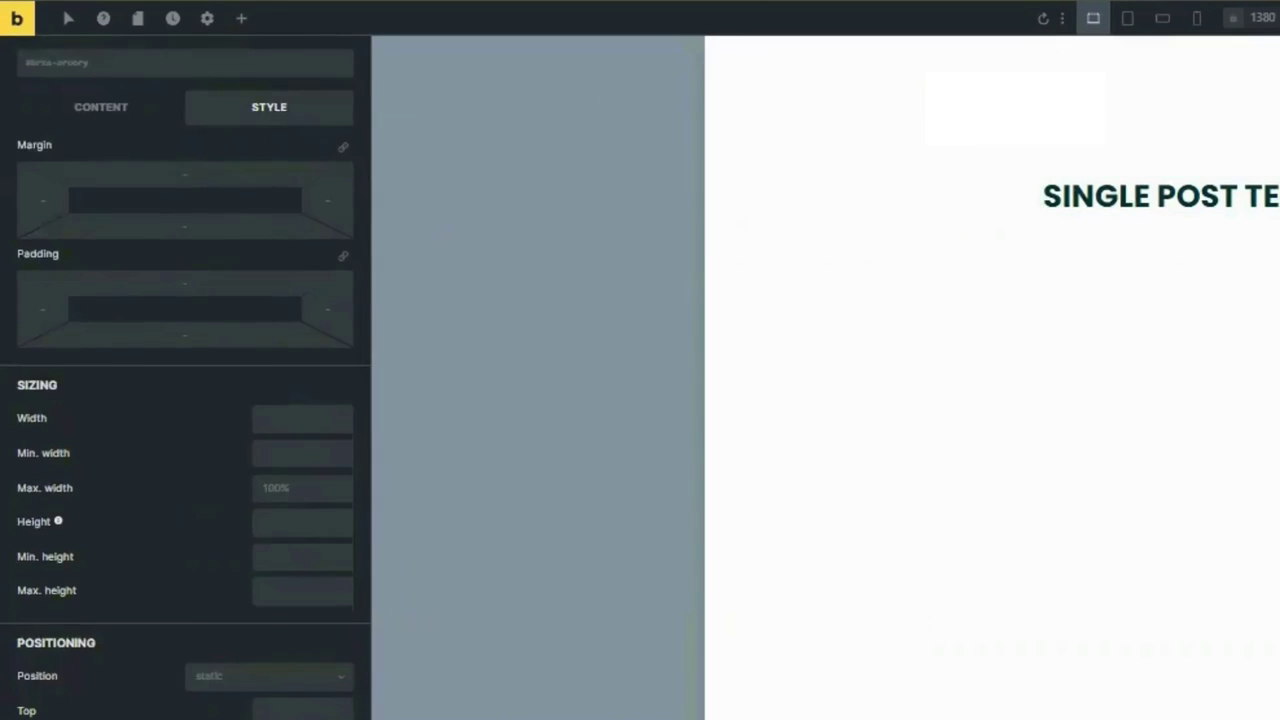
Place a second Container below the title with width 1000.
click(377, 143)
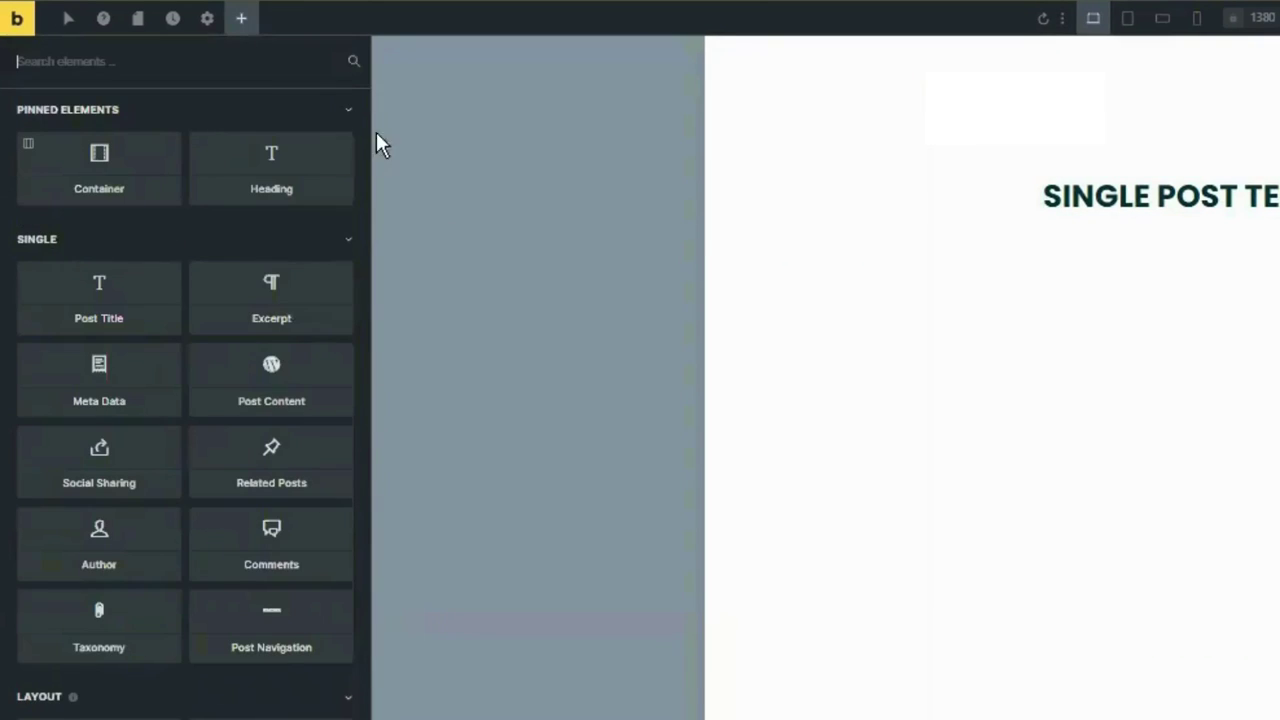
drag(95, 170, 1205, 272)
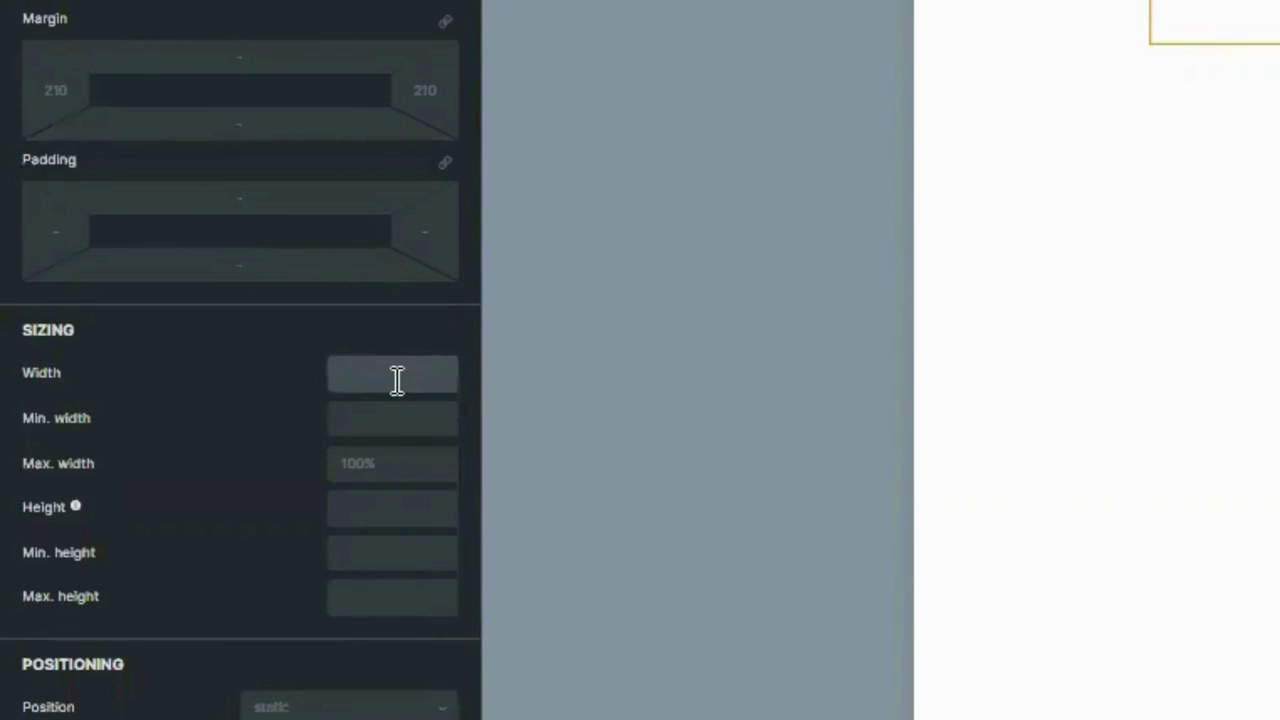
click(397, 380)
text(1000)
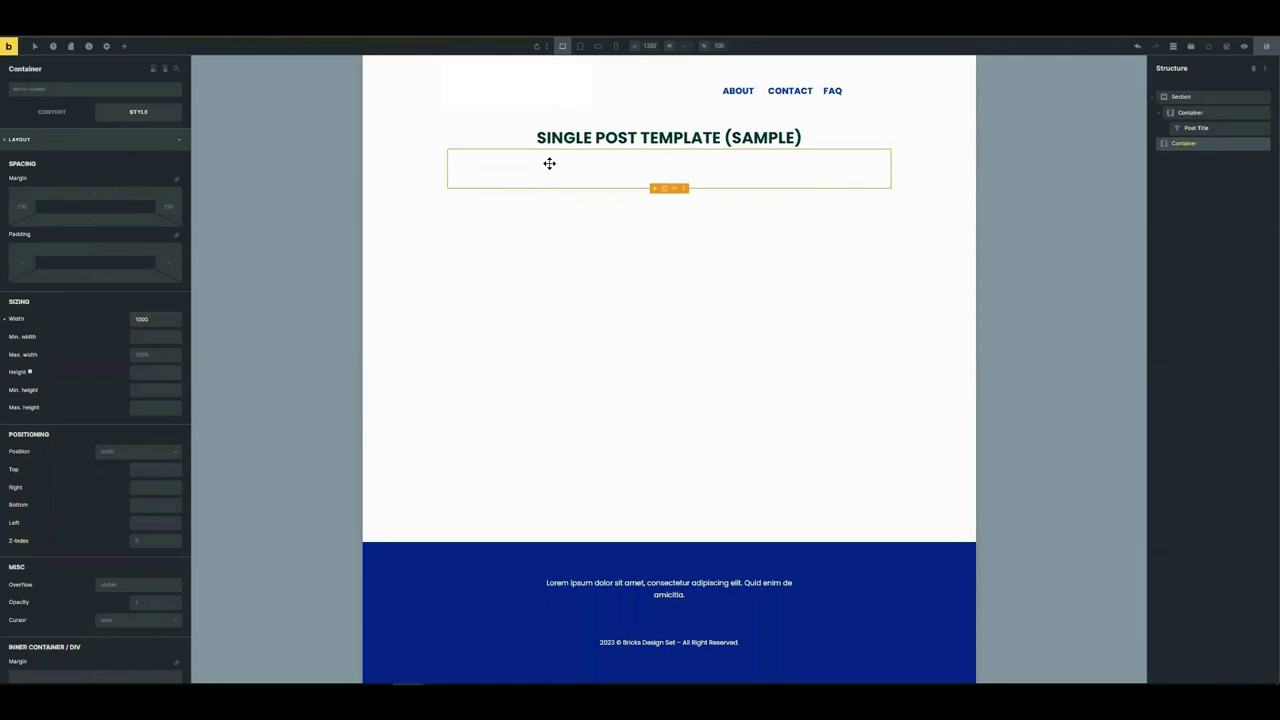
Add a Post Content element into the second container.
click(555, 171)
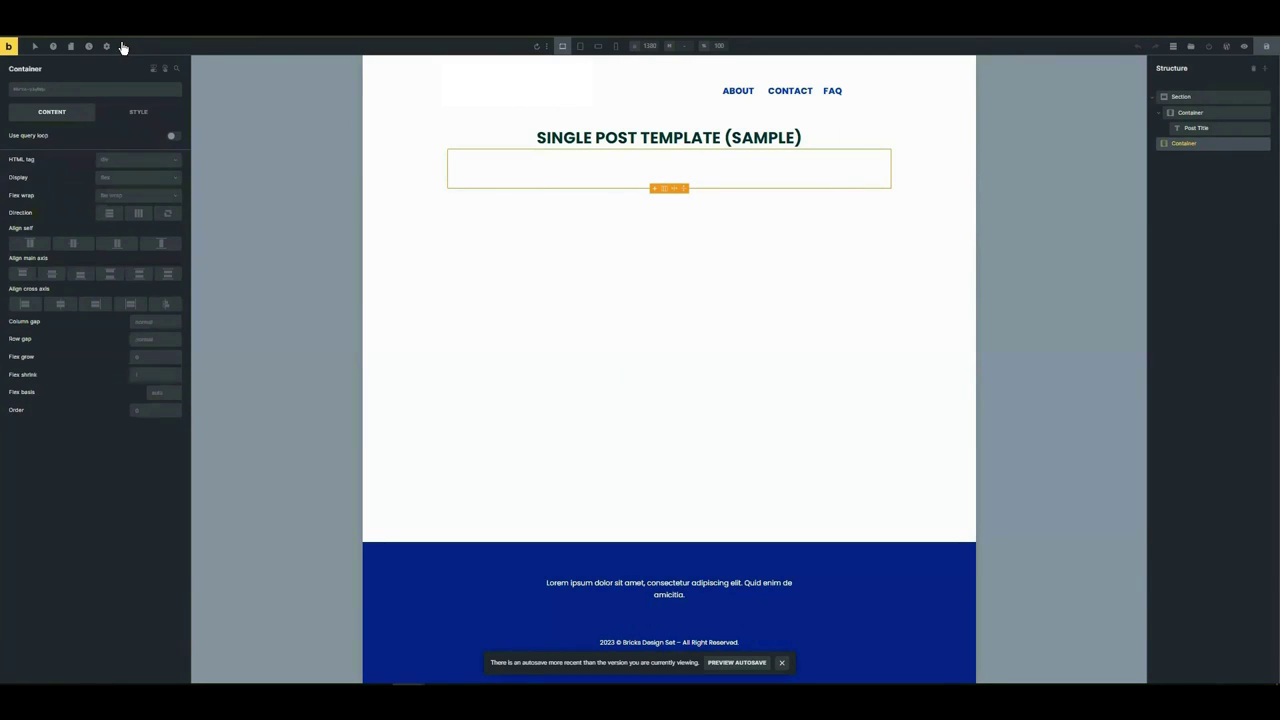
click(122, 47)
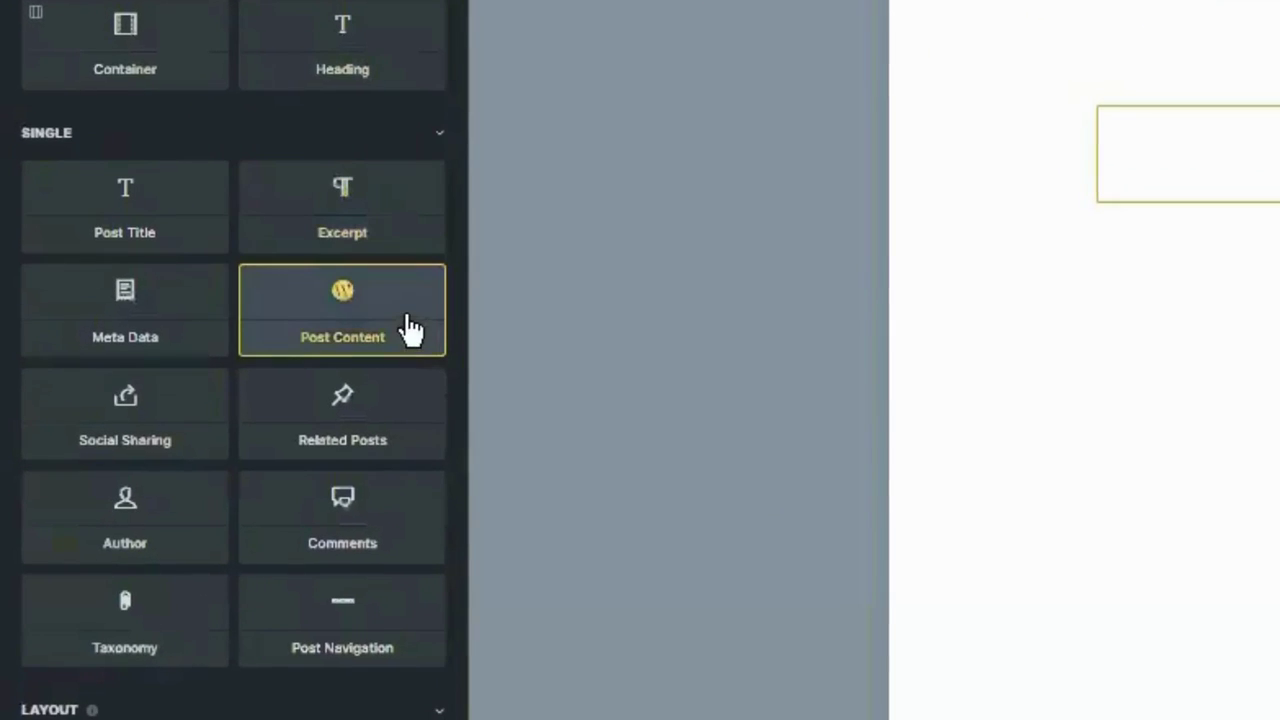
click(342, 300)
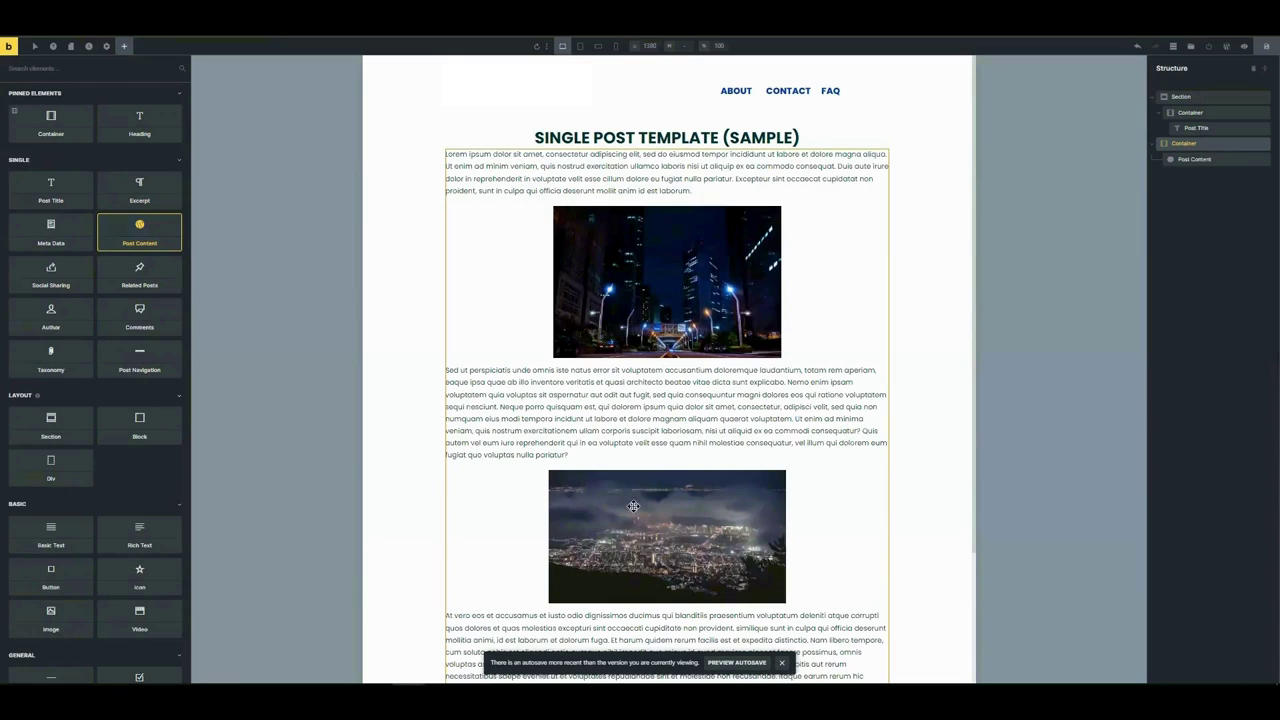
scroll(625, 466, down, 2)
scroll(588, 482, up, 2)
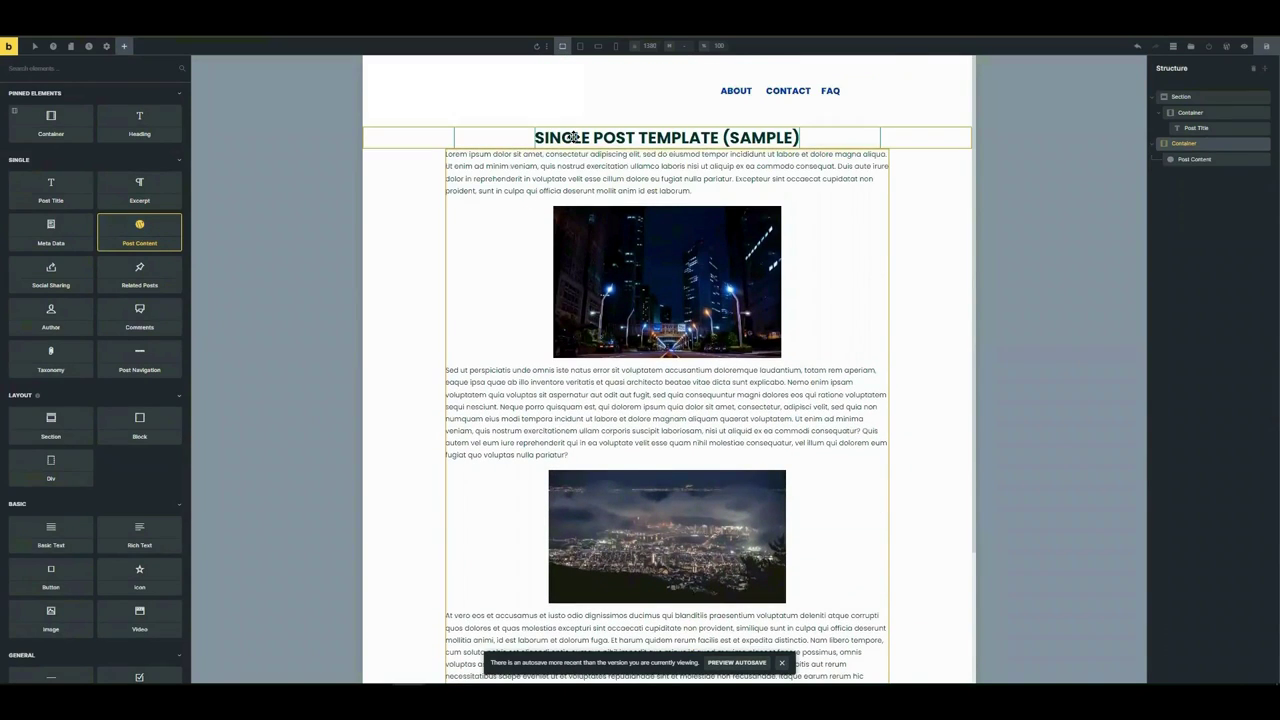
Give the Post Title 30 top and bottom padding.
click(462, 168)
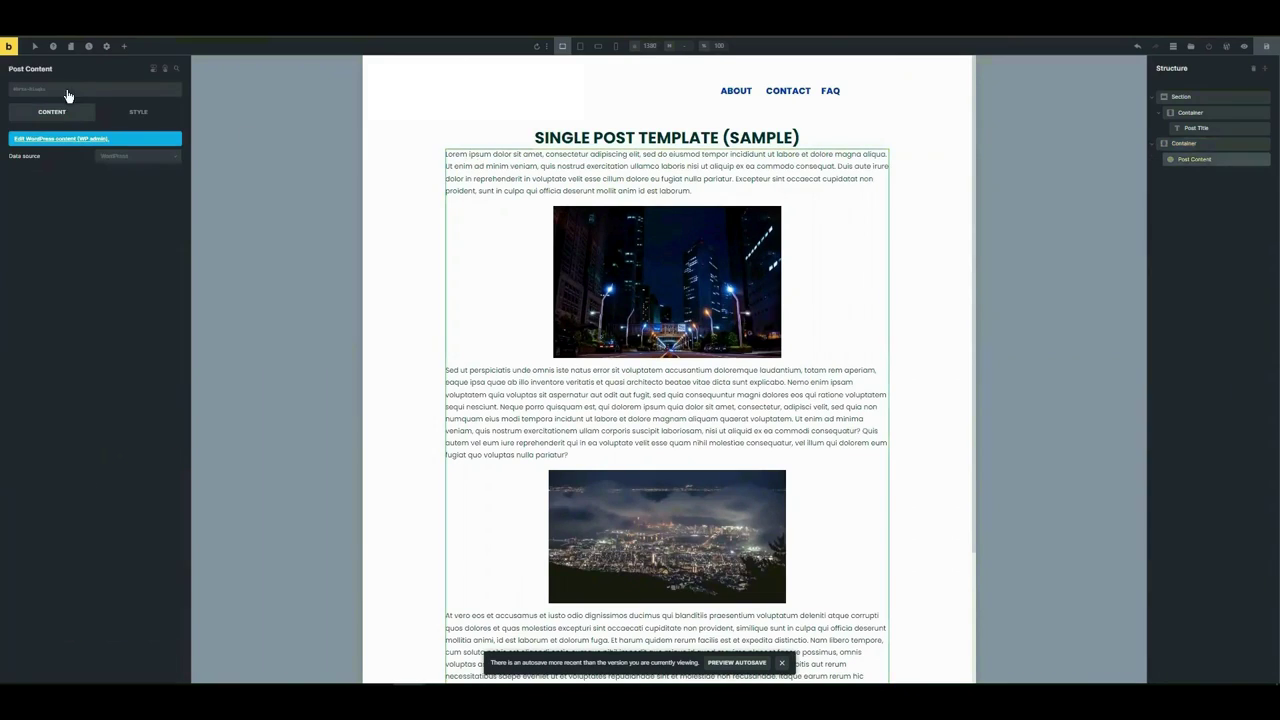
click(146, 112)
click(120, 139)
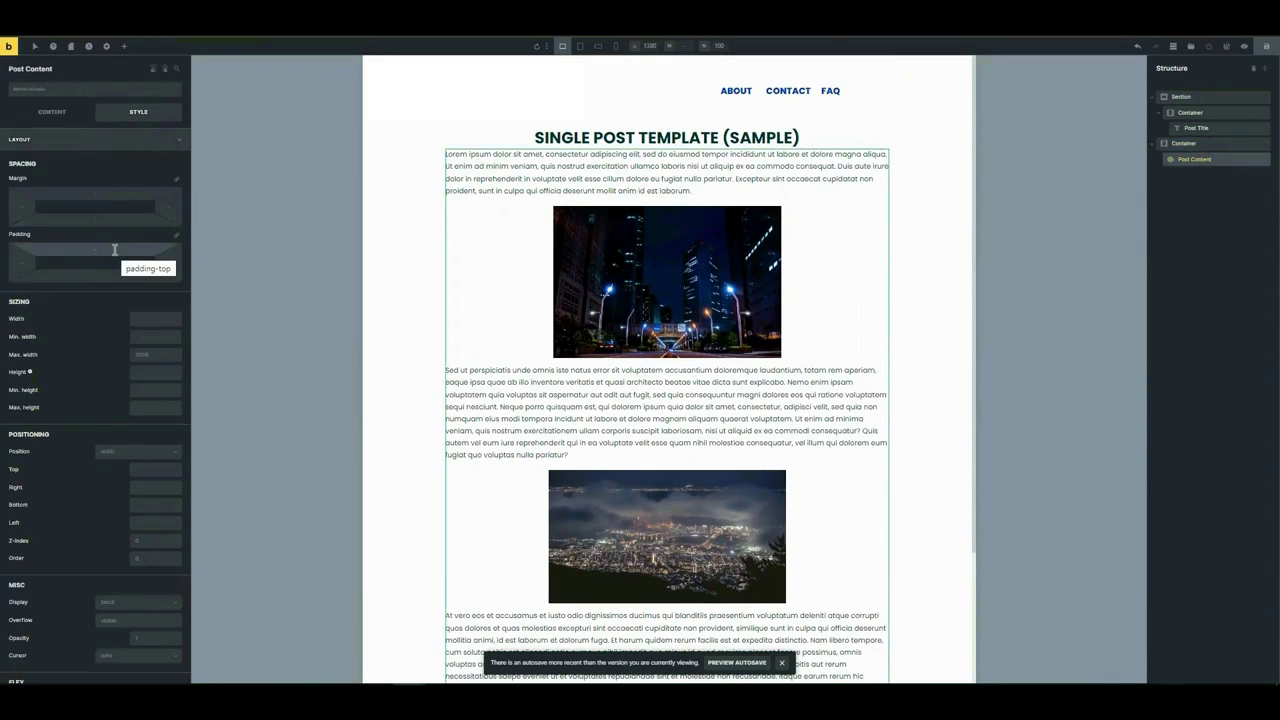
key(ctrl+z)
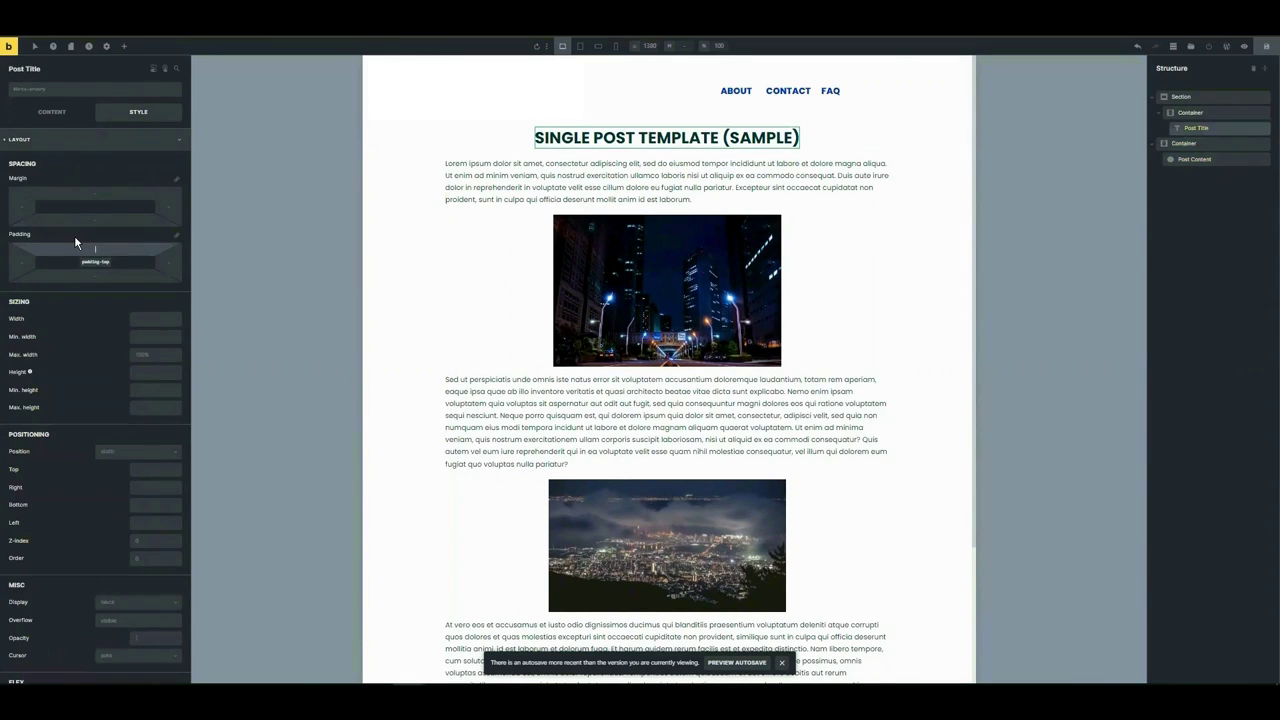
text(30)
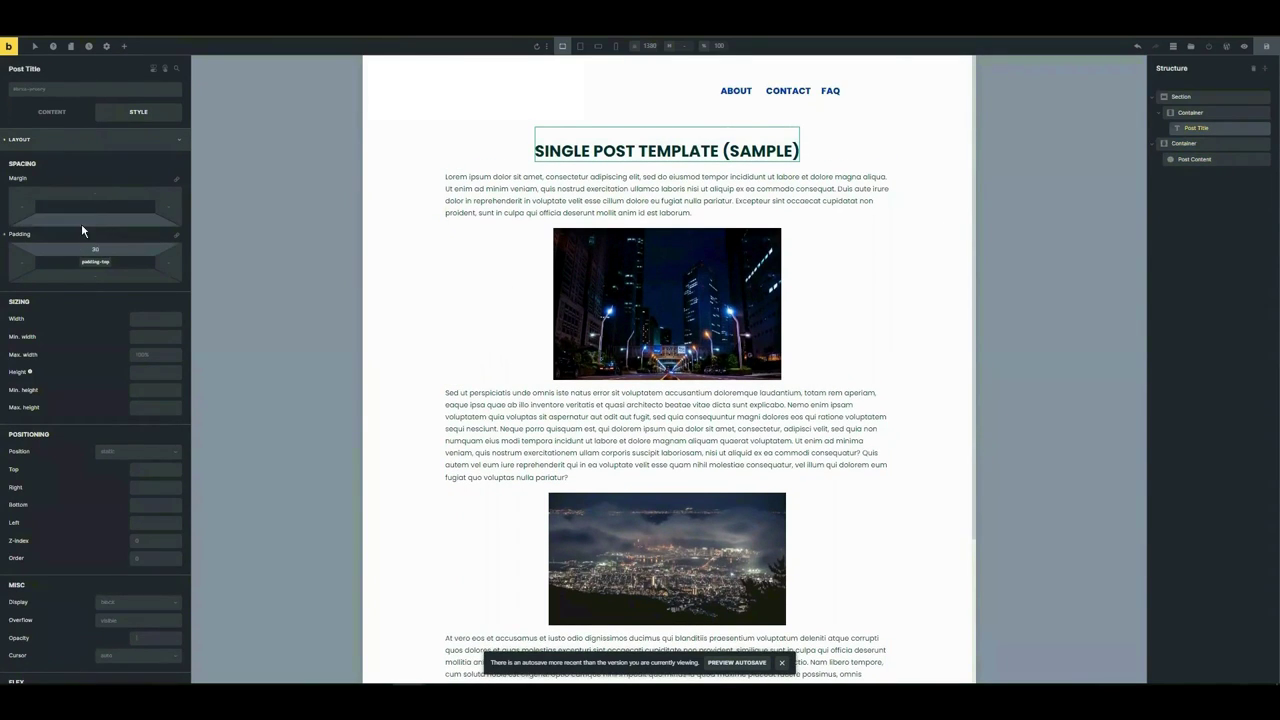
text(30)
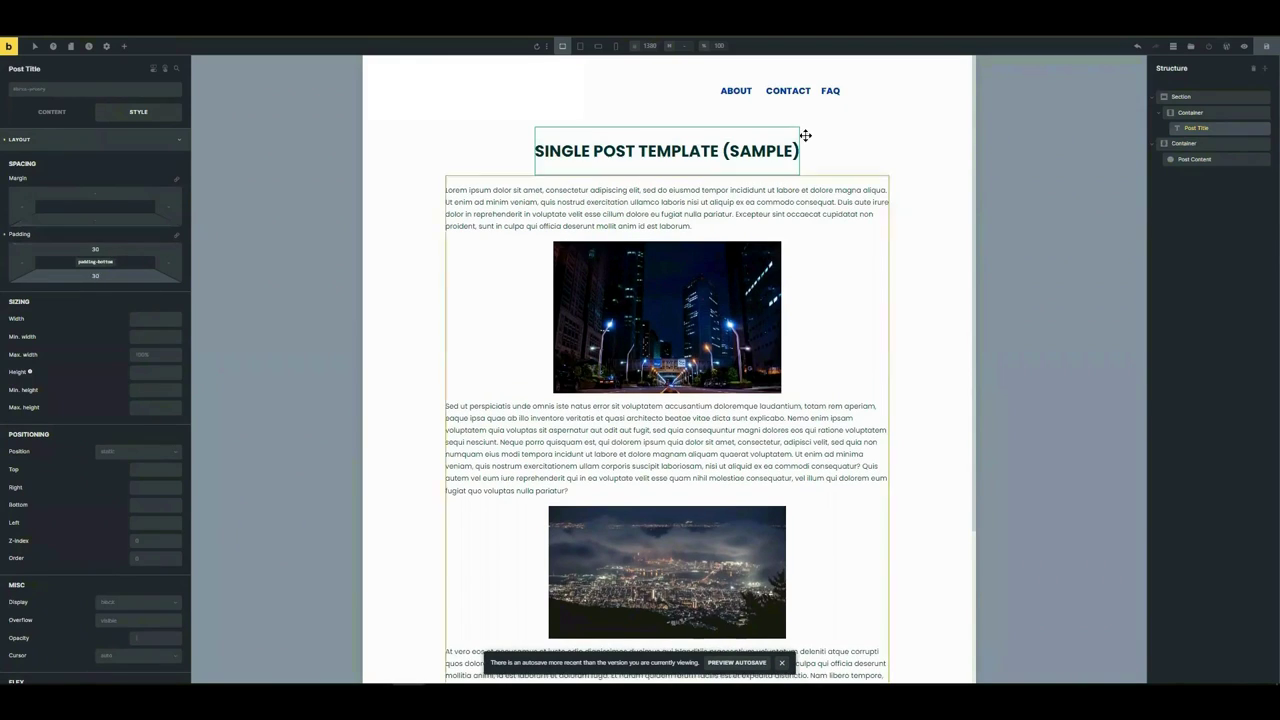
click(621, 208)
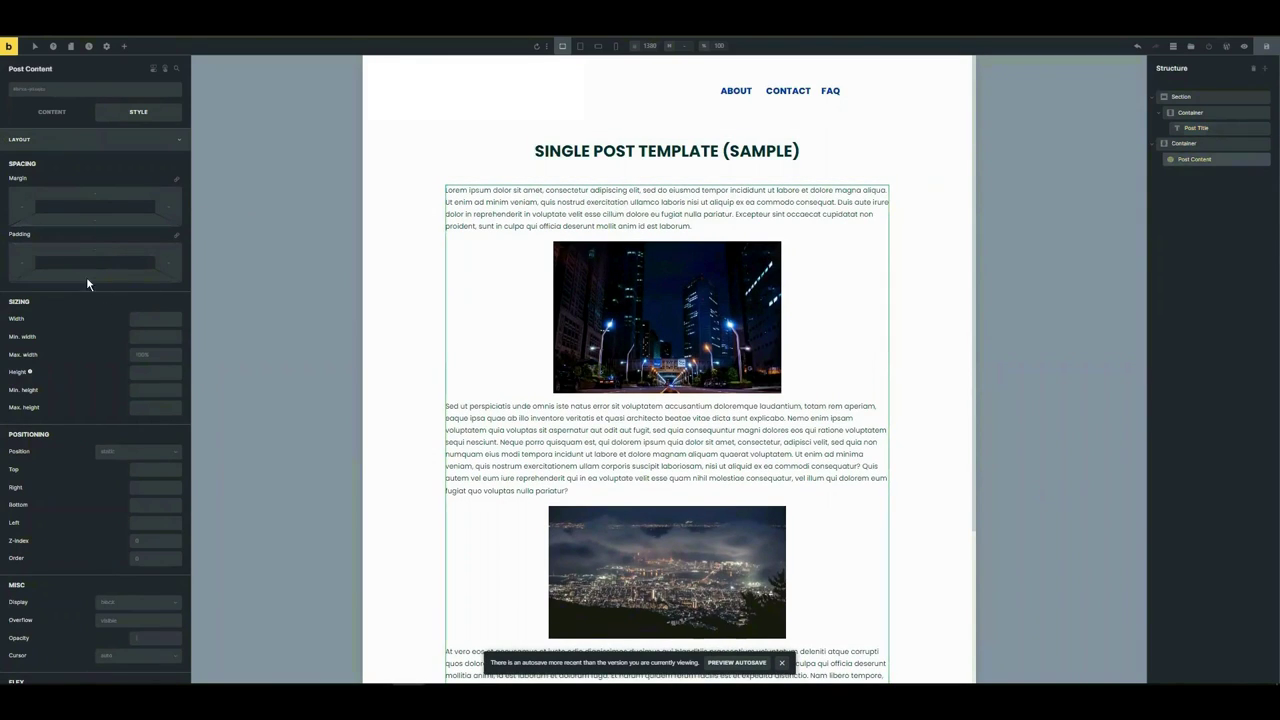
click(1186, 143)
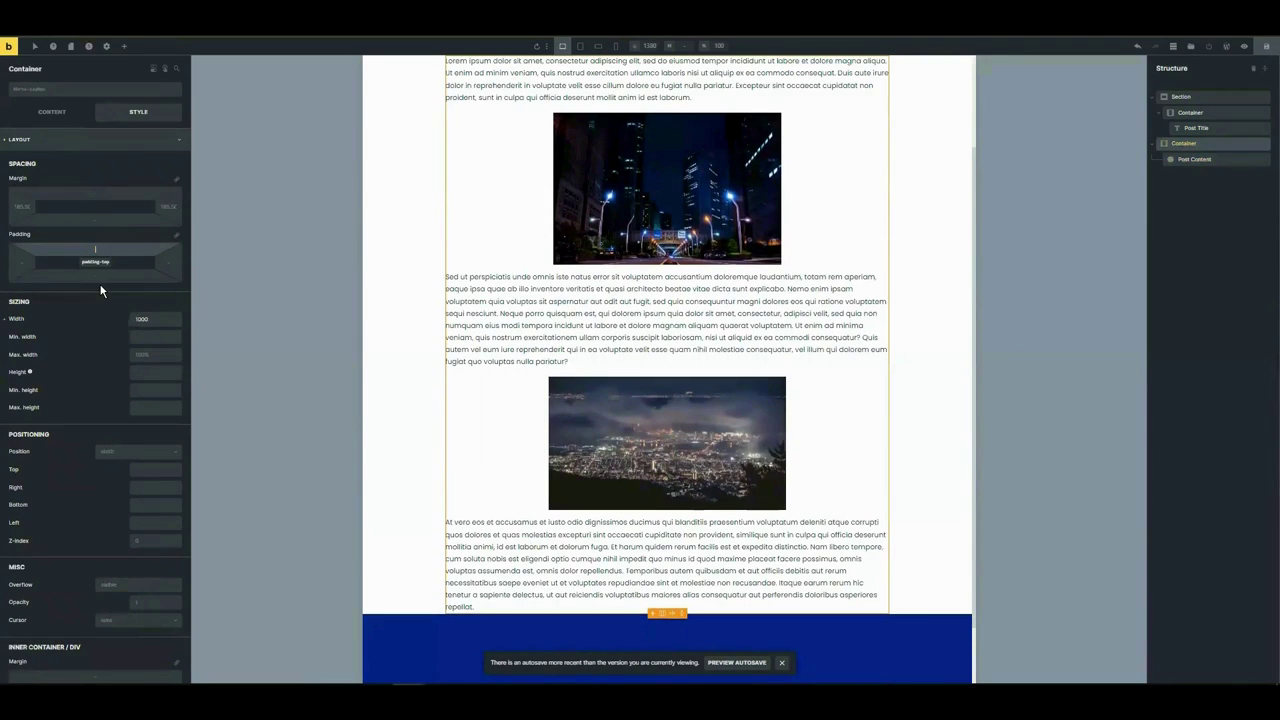
scroll(838, 370, up, 2)
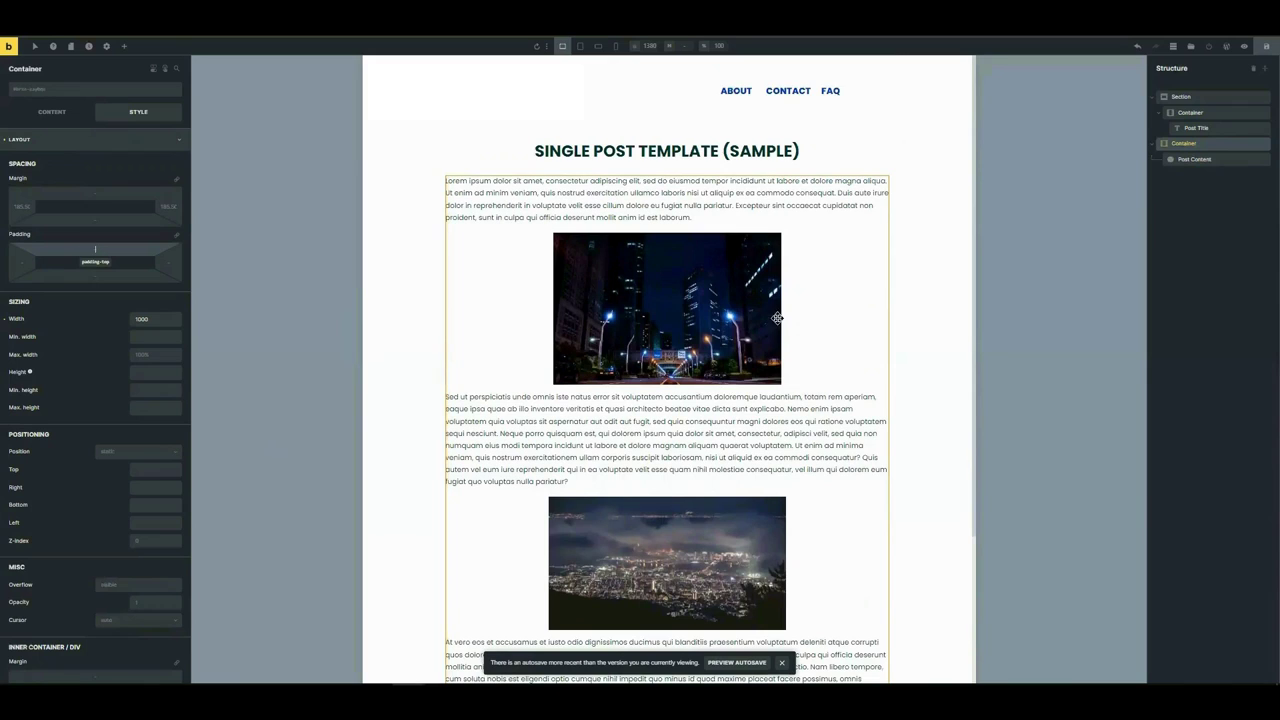
Set the Post Content typography colour to black.
click(1206, 160)
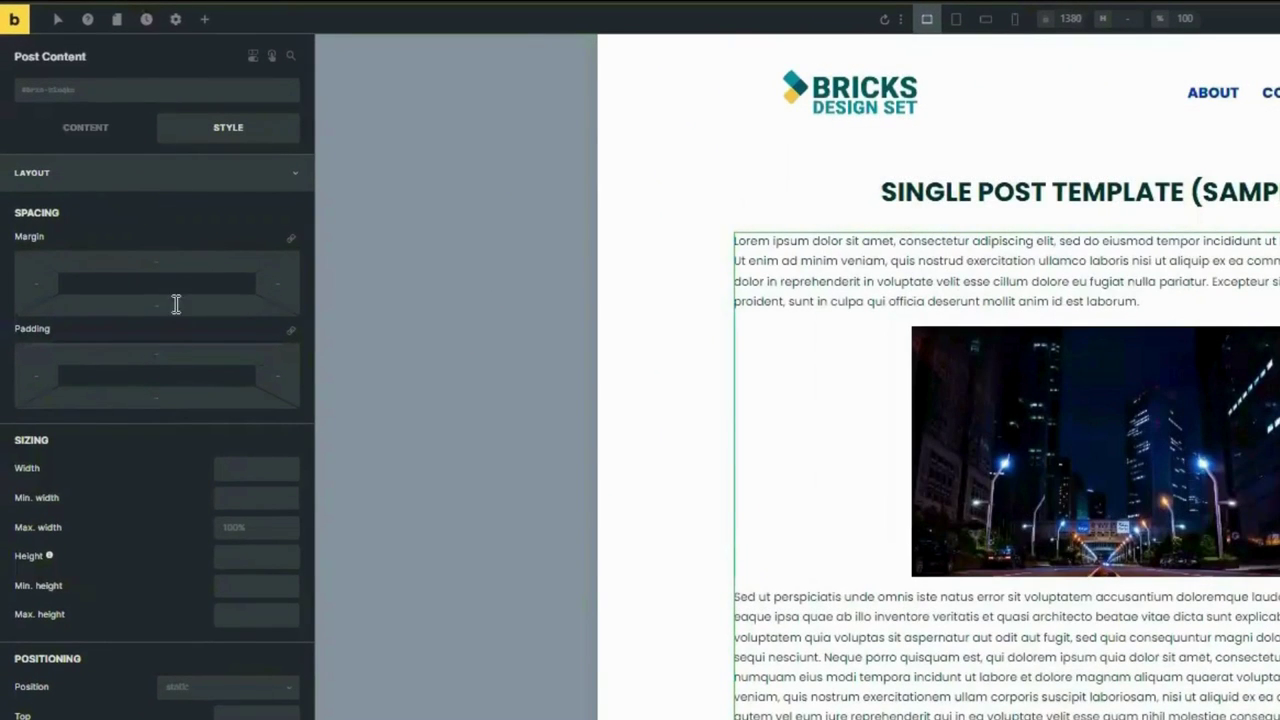
click(216, 172)
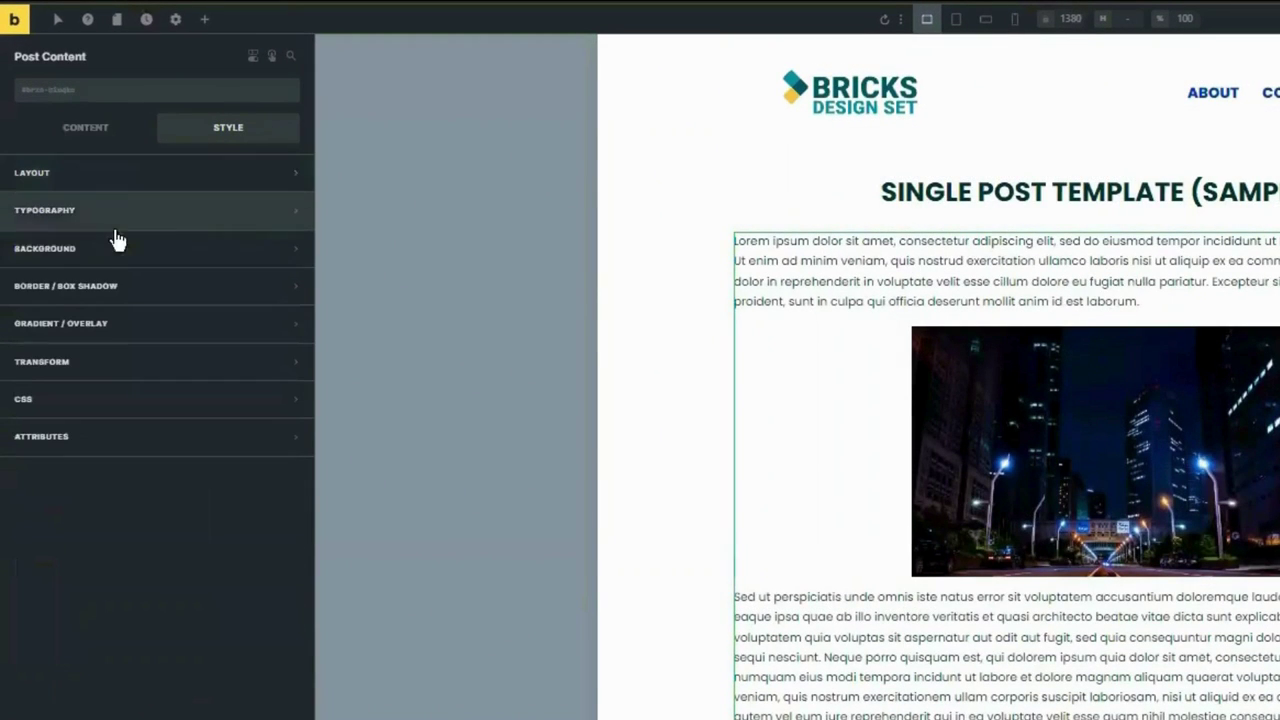
click(176, 212)
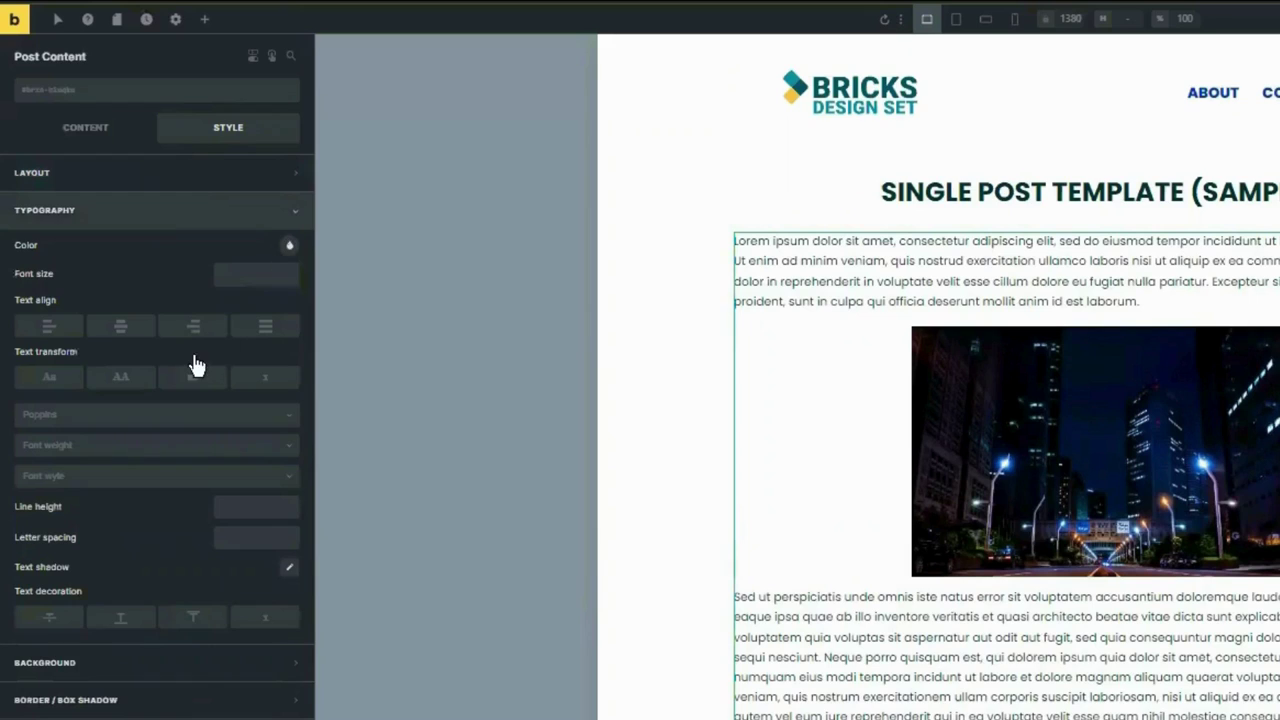
click(289, 245)
click(73, 284)
click(140, 284)
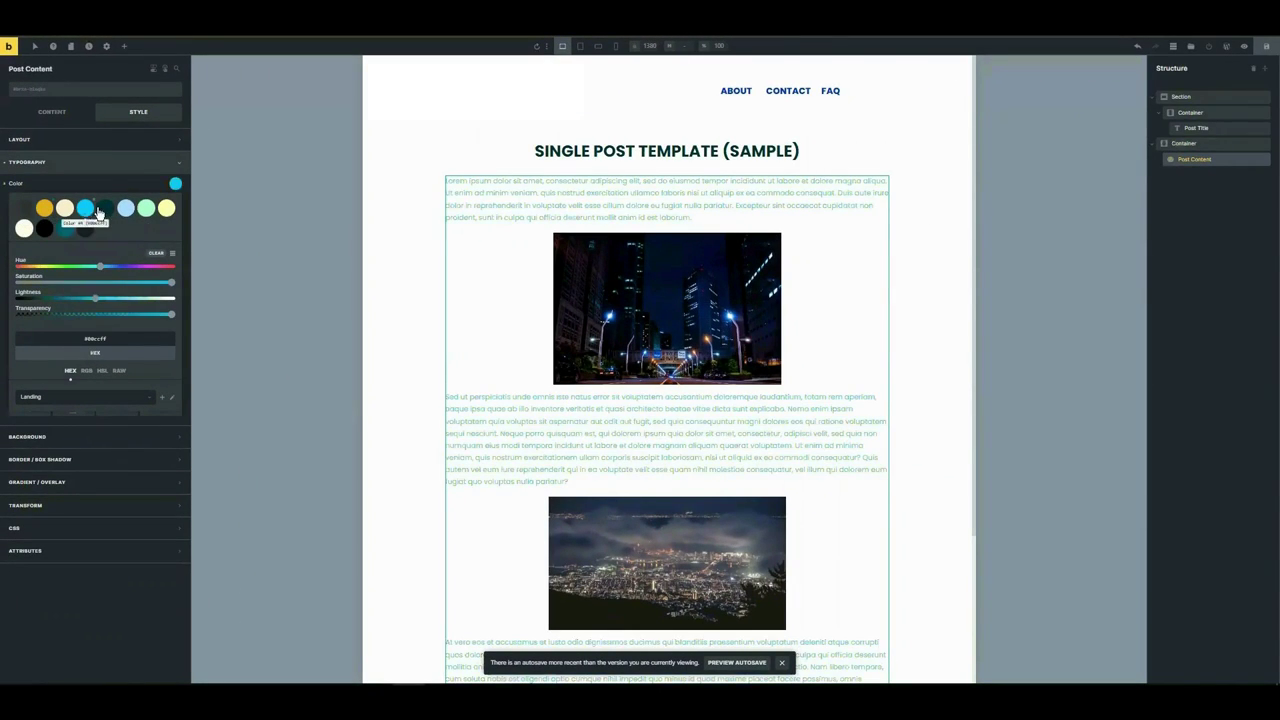
click(146, 208)
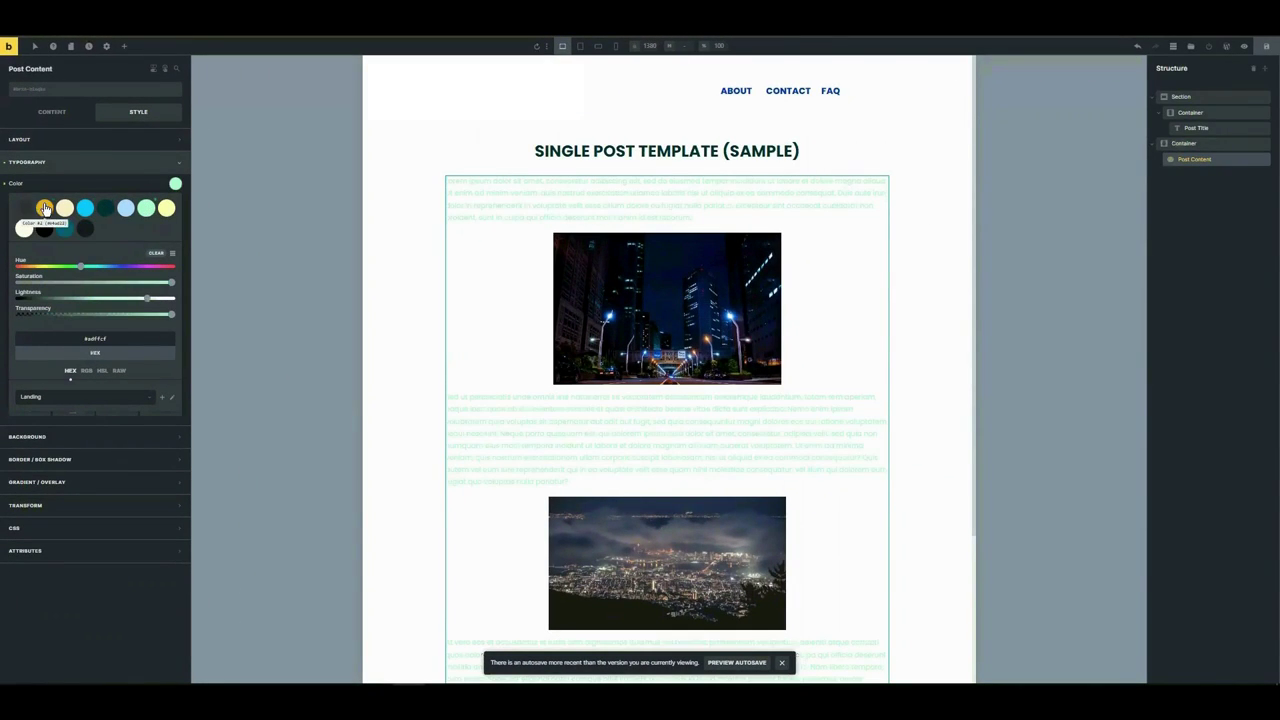
click(44, 208)
click(44, 228)
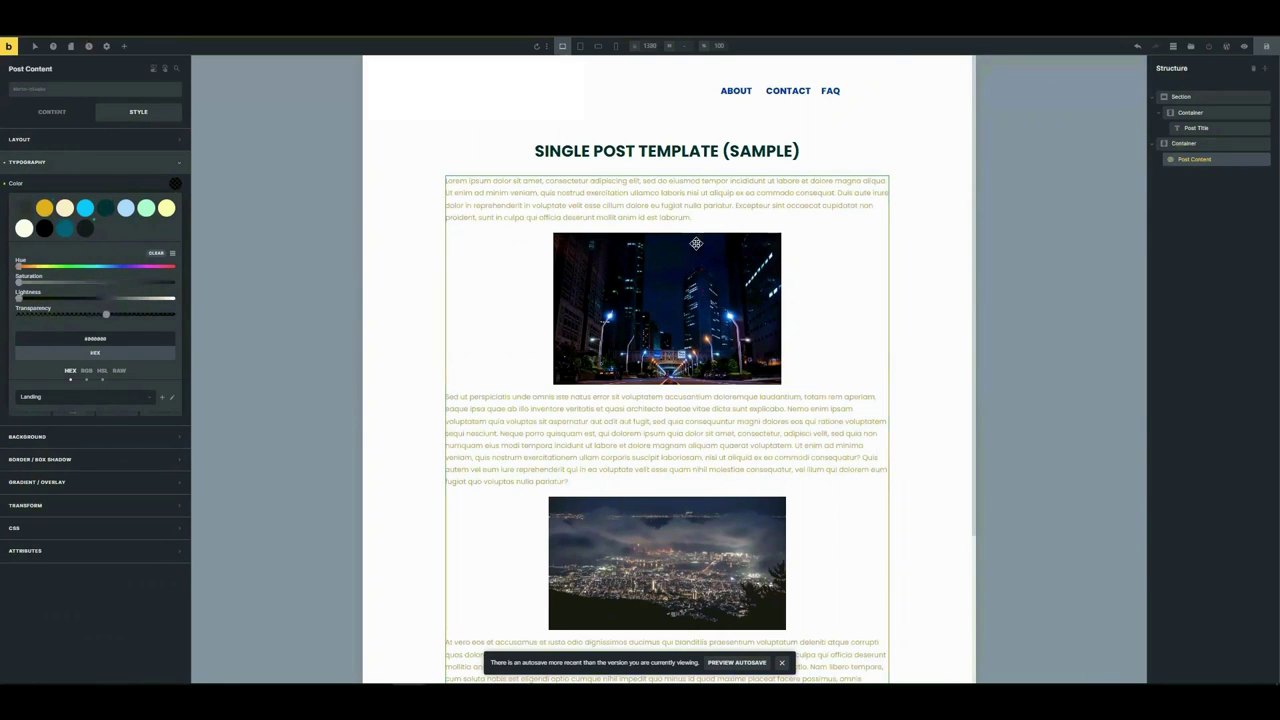
click(40, 162)
Give the Post Content a white background and center-align its text.
click(90, 187)
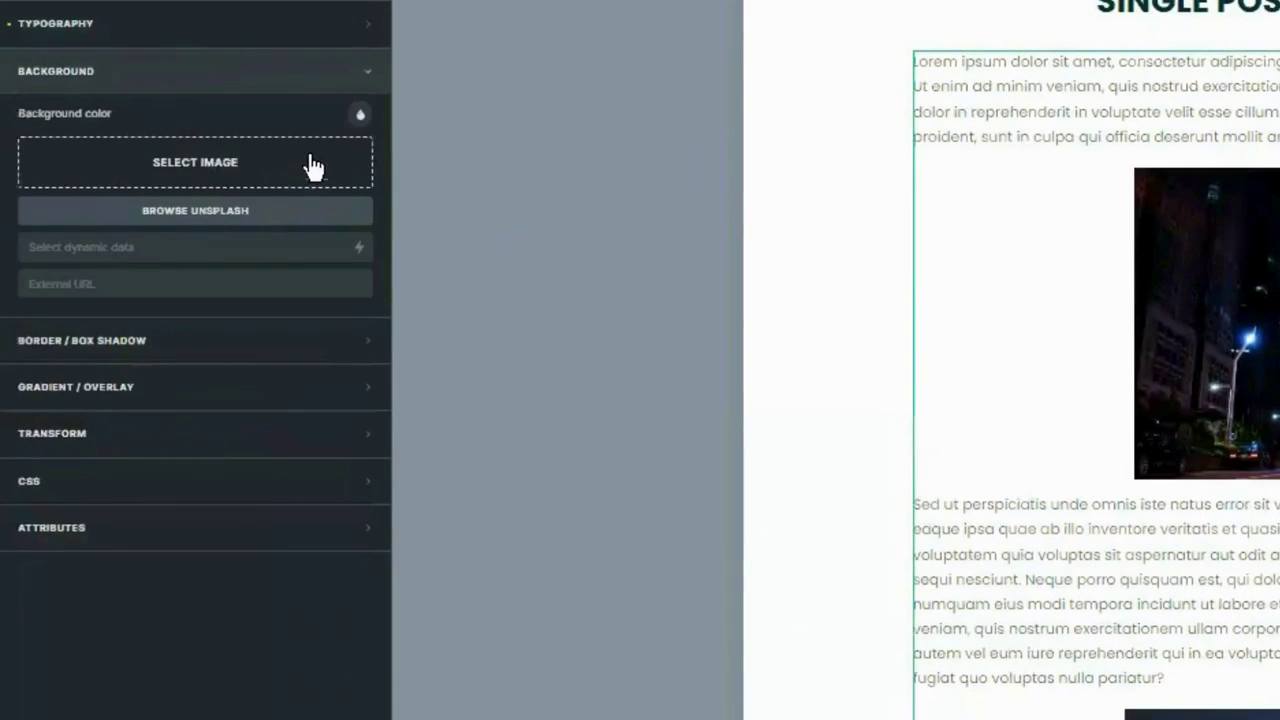
click(355, 125)
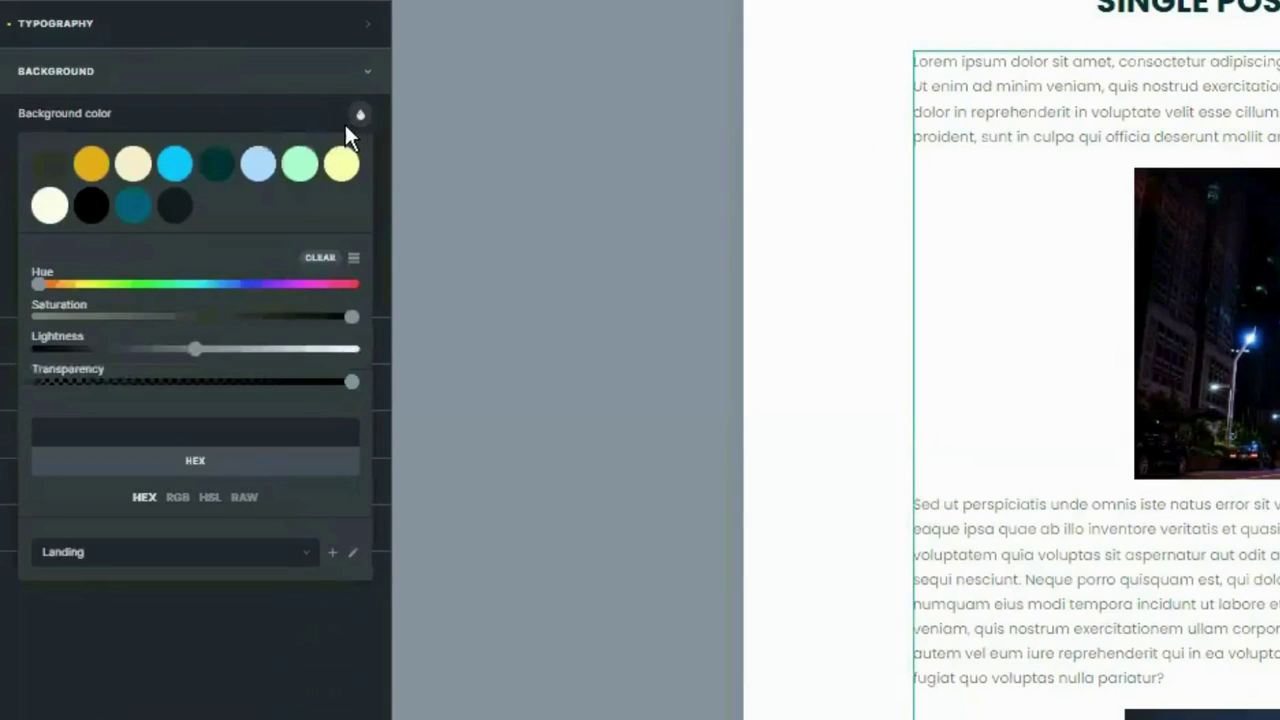
click(49, 203)
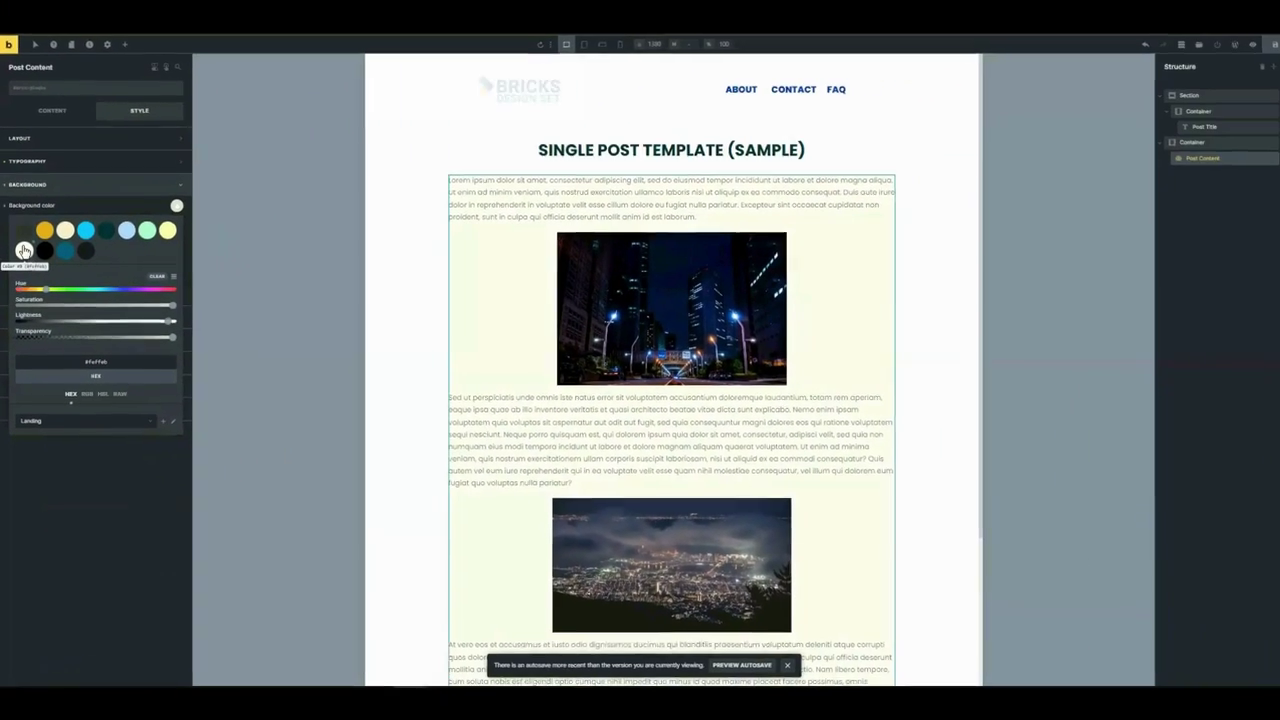
click(167, 230)
click(146, 230)
click(105, 231)
click(44, 231)
click(64, 231)
click(24, 251)
click(89, 162)
click(73, 232)
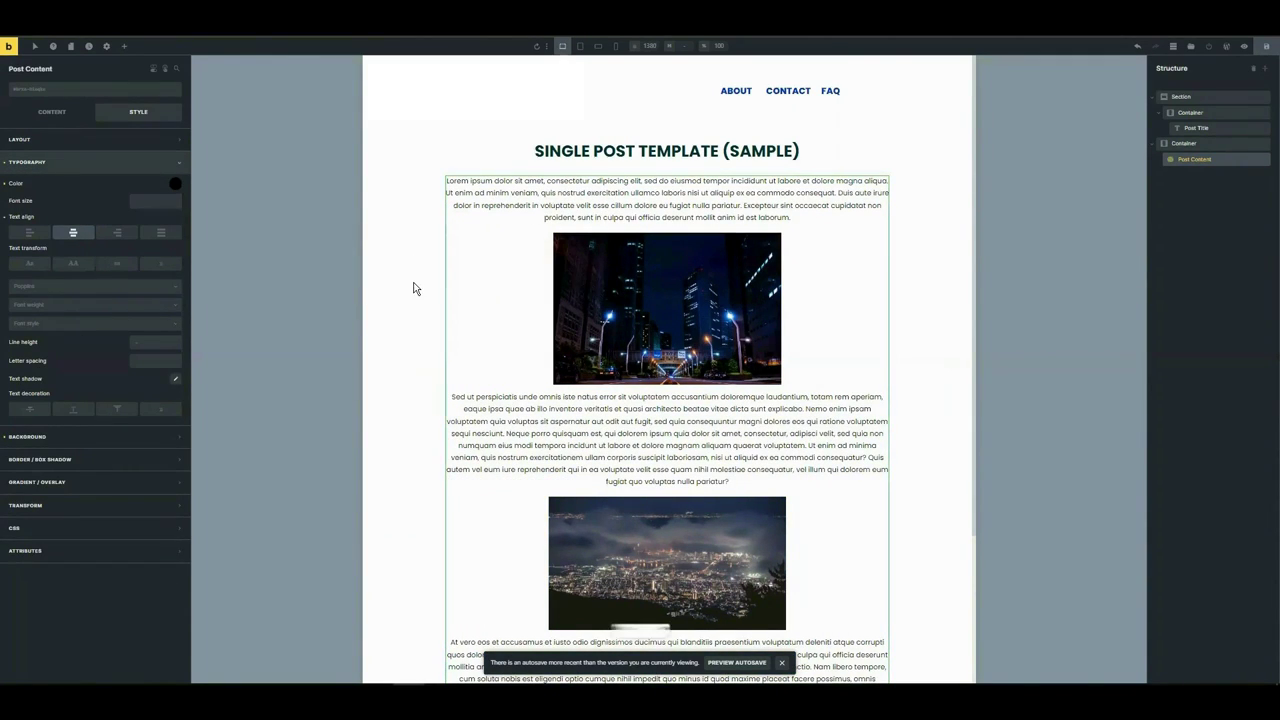
Pad the Post Content 50 left and right and 20 top and bottom.
click(66, 142)
click(39, 258)
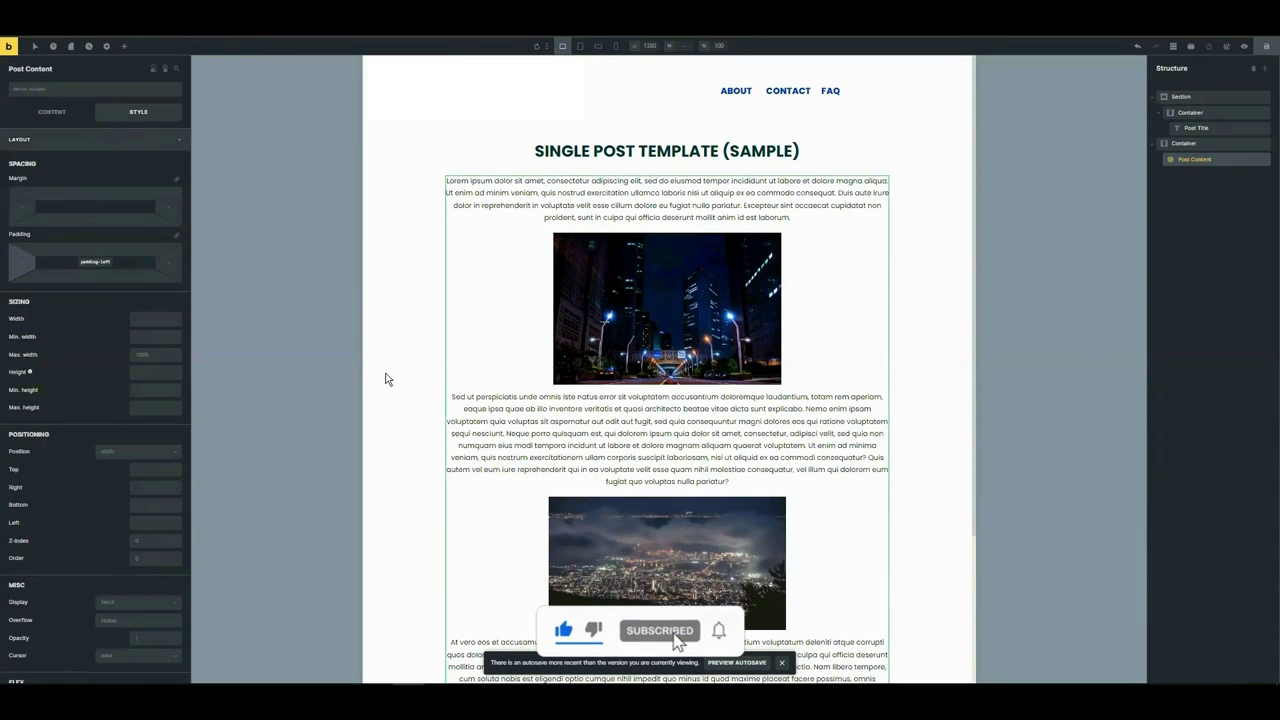
text(20)
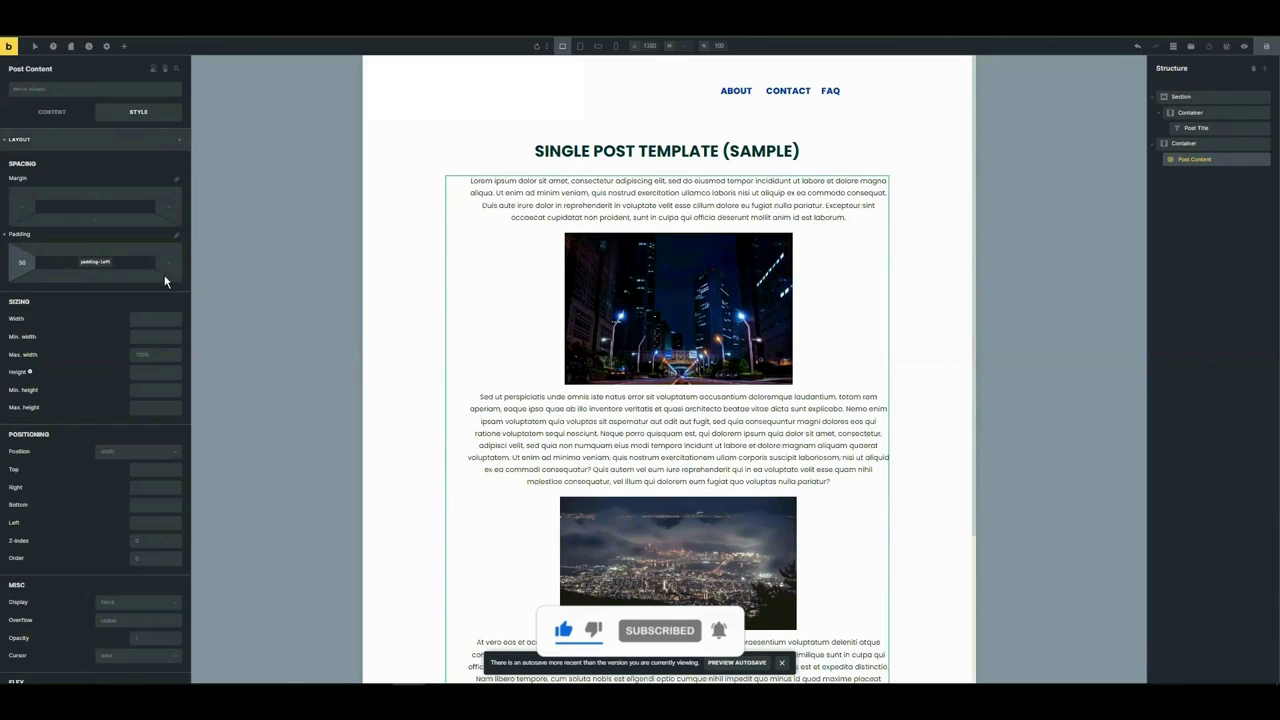
click(168, 263)
text(50)
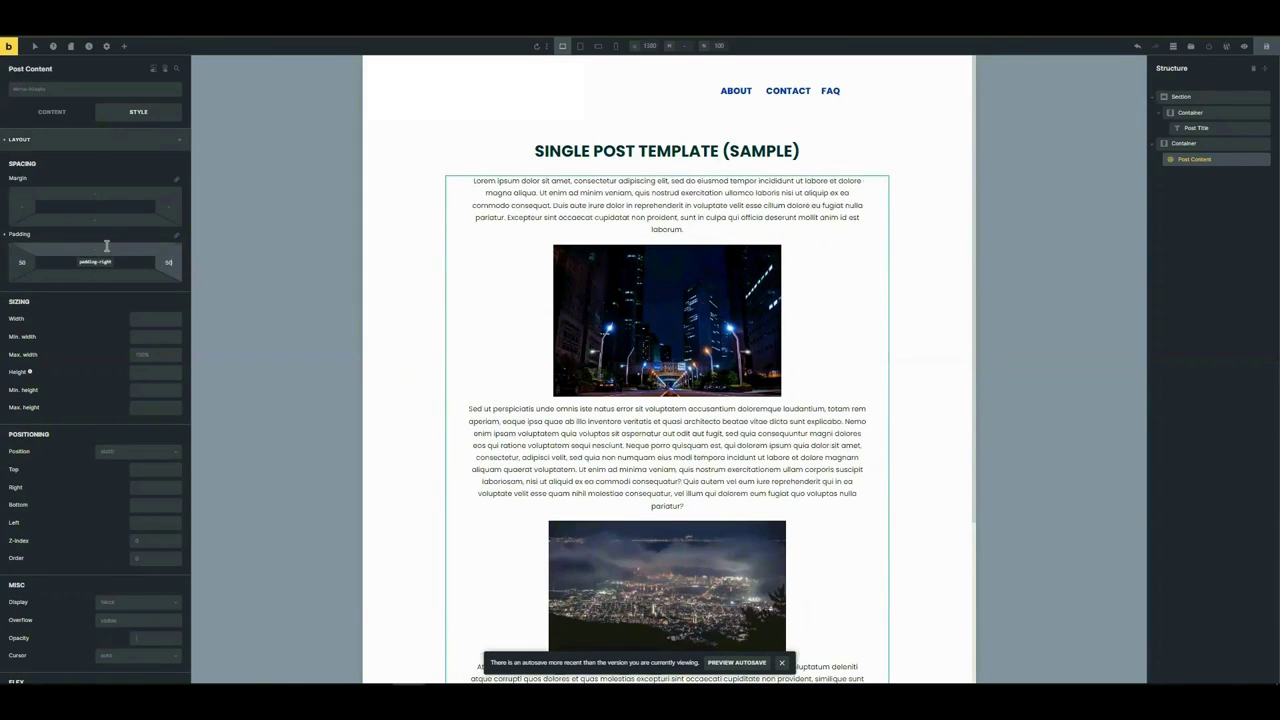
text(20)
click(95, 275)
text(20)
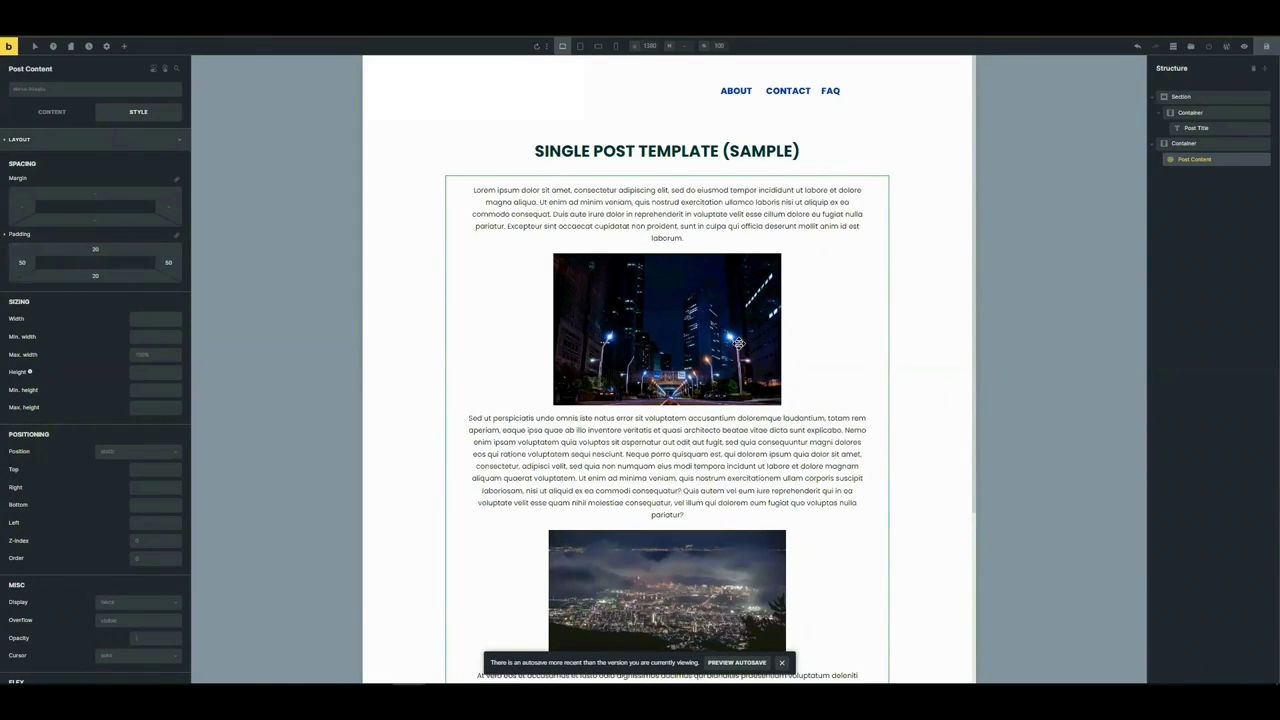
scroll(700, 437, down, 4)
scroll(689, 357, up, 4)
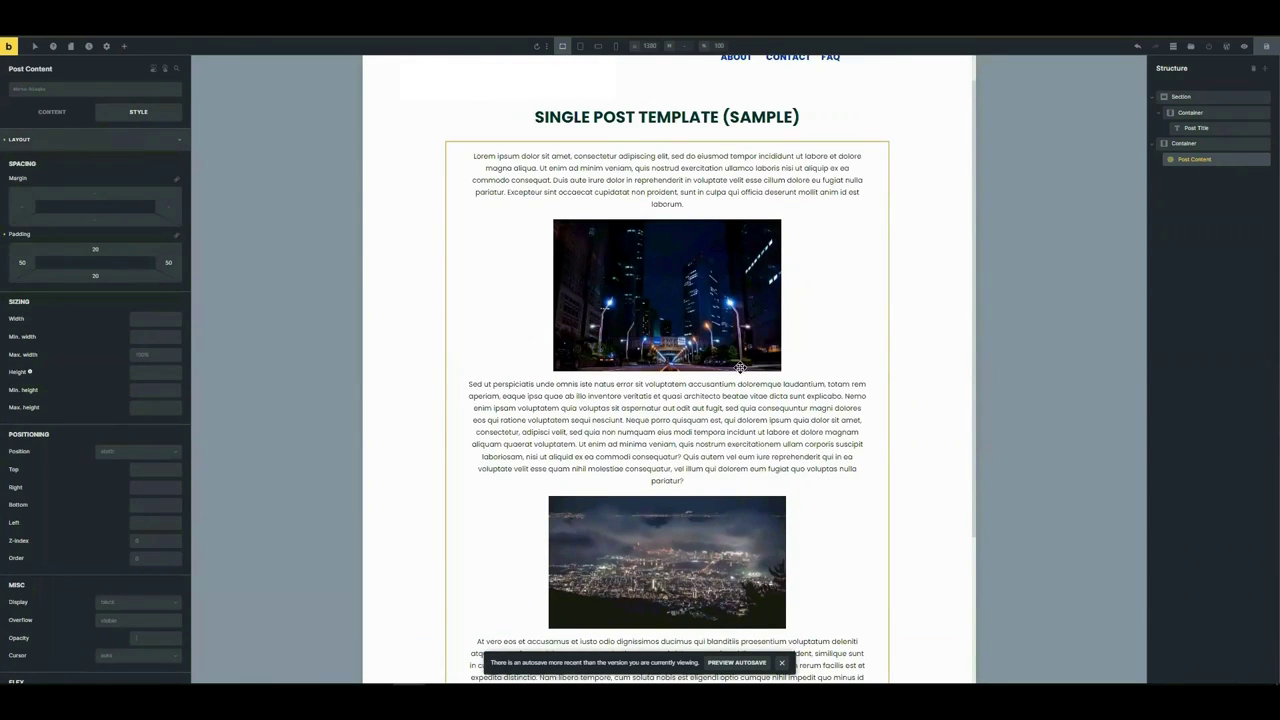
scroll(580, 300, down, 3)
scroll(590, 250, up, 2)
scroll(600, 200, down, 2)
scroll(610, 131, up, 3)
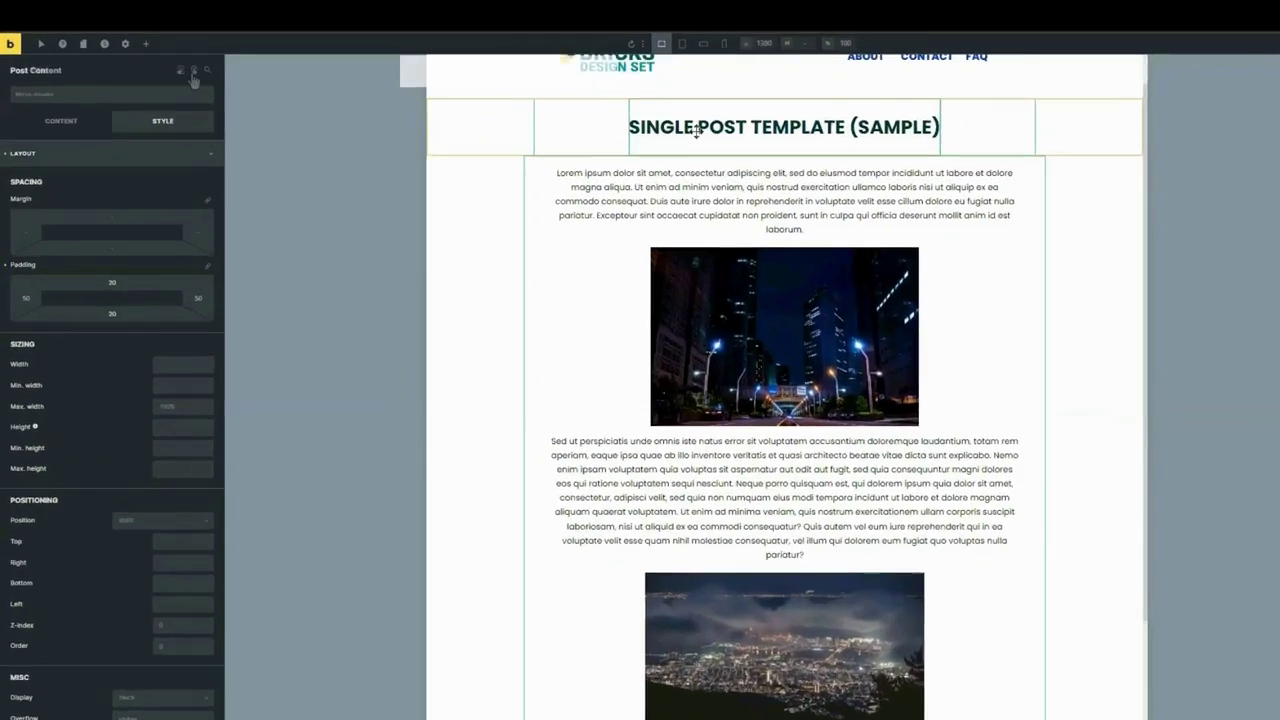
Insert a Meta Data element beneath the Post Title.
click(592, 119)
click(124, 46)
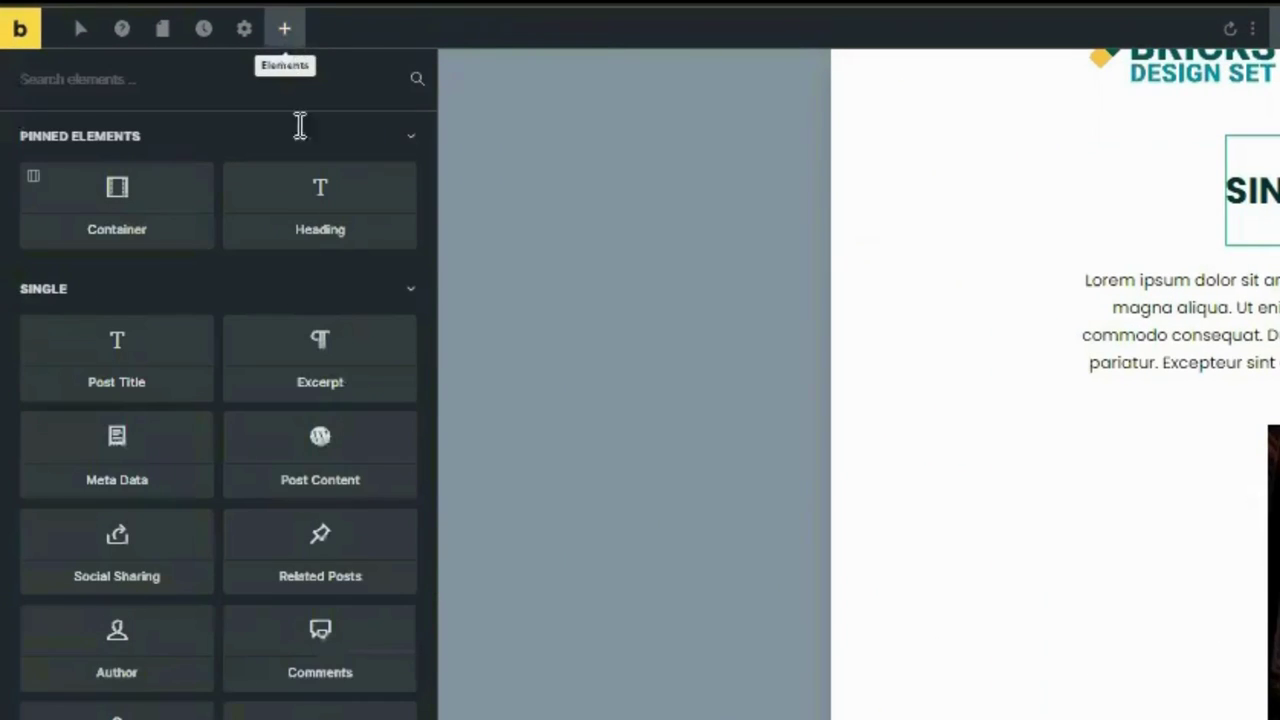
click(120, 449)
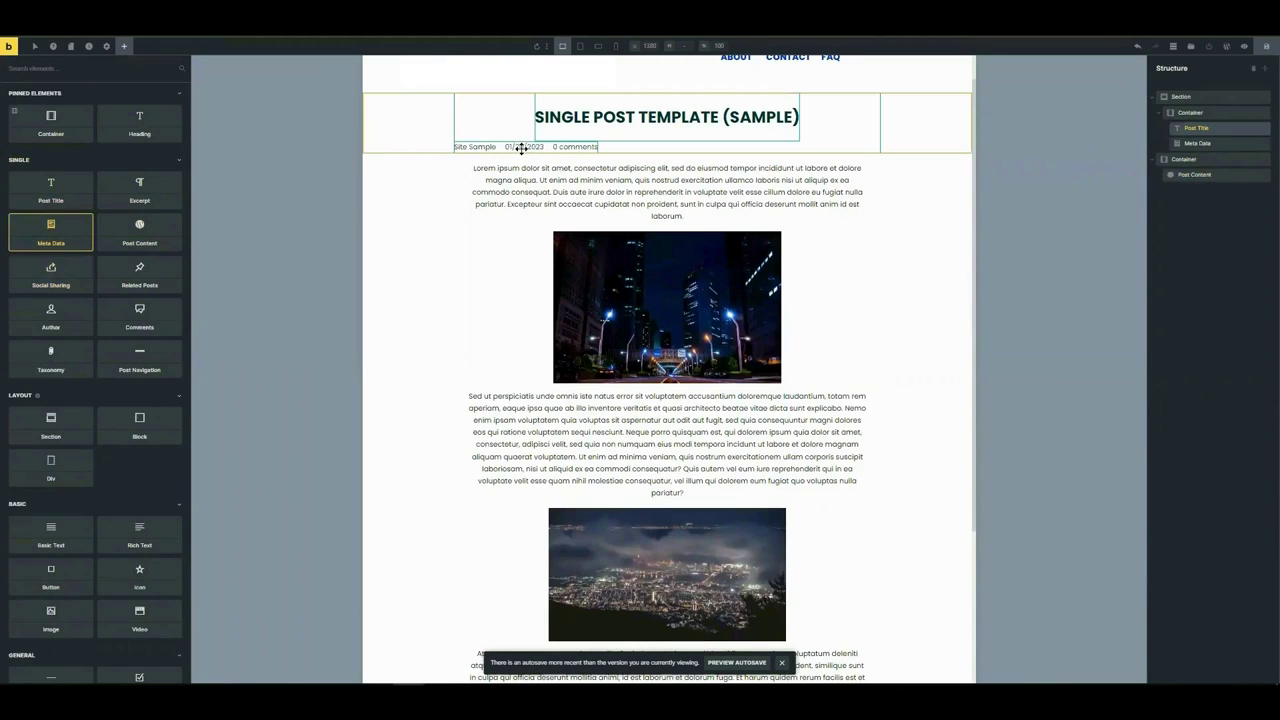
Add an Author block and center the container's contents on the cross axis.
click(58, 314)
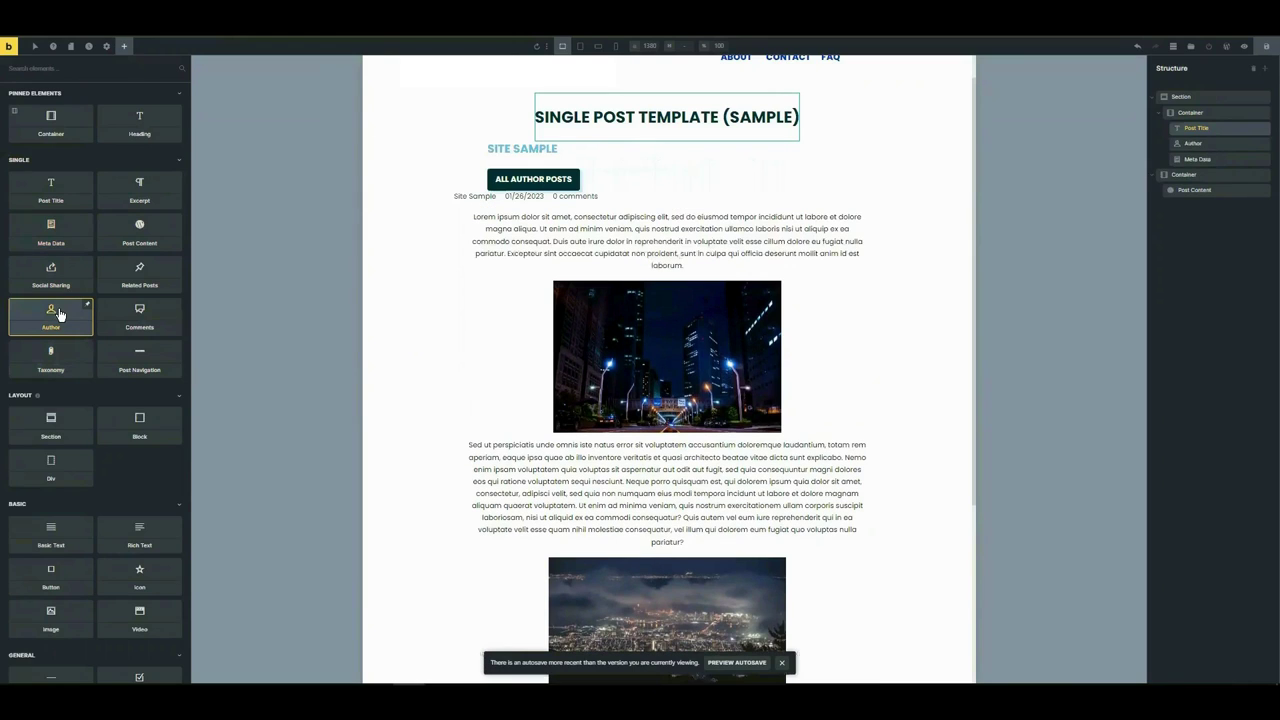
click(545, 162)
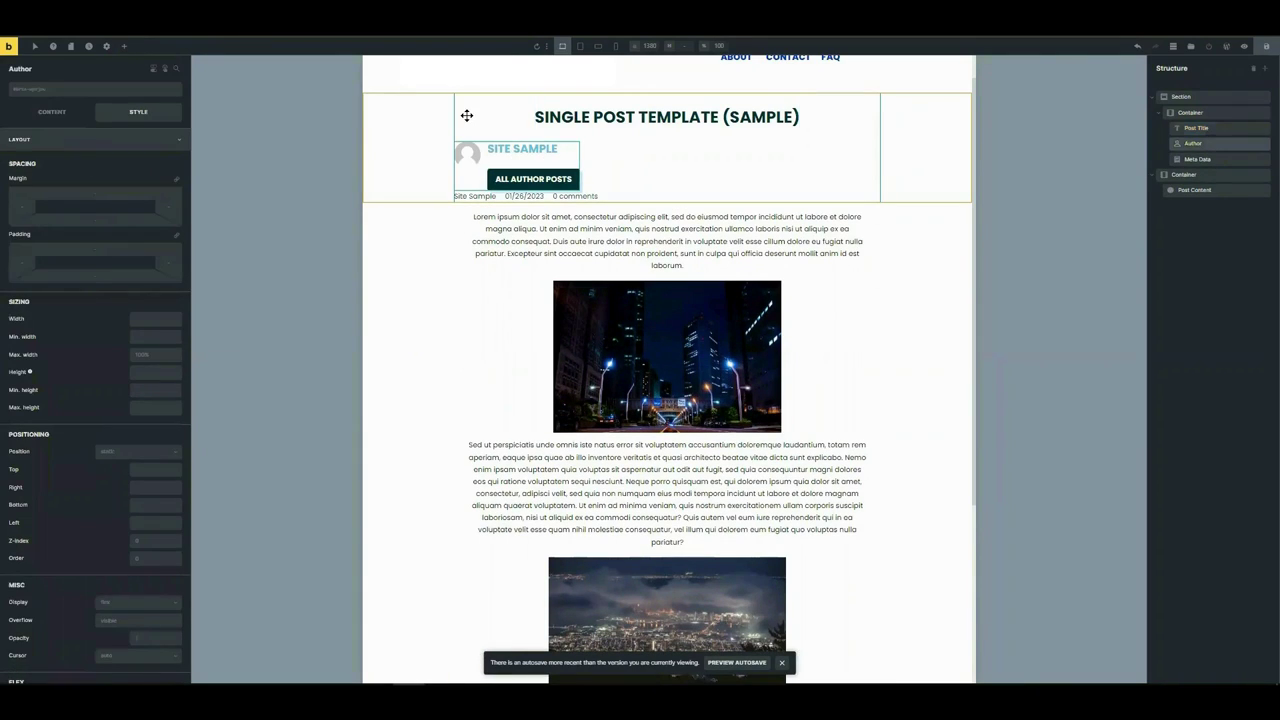
click(466, 115)
click(52, 112)
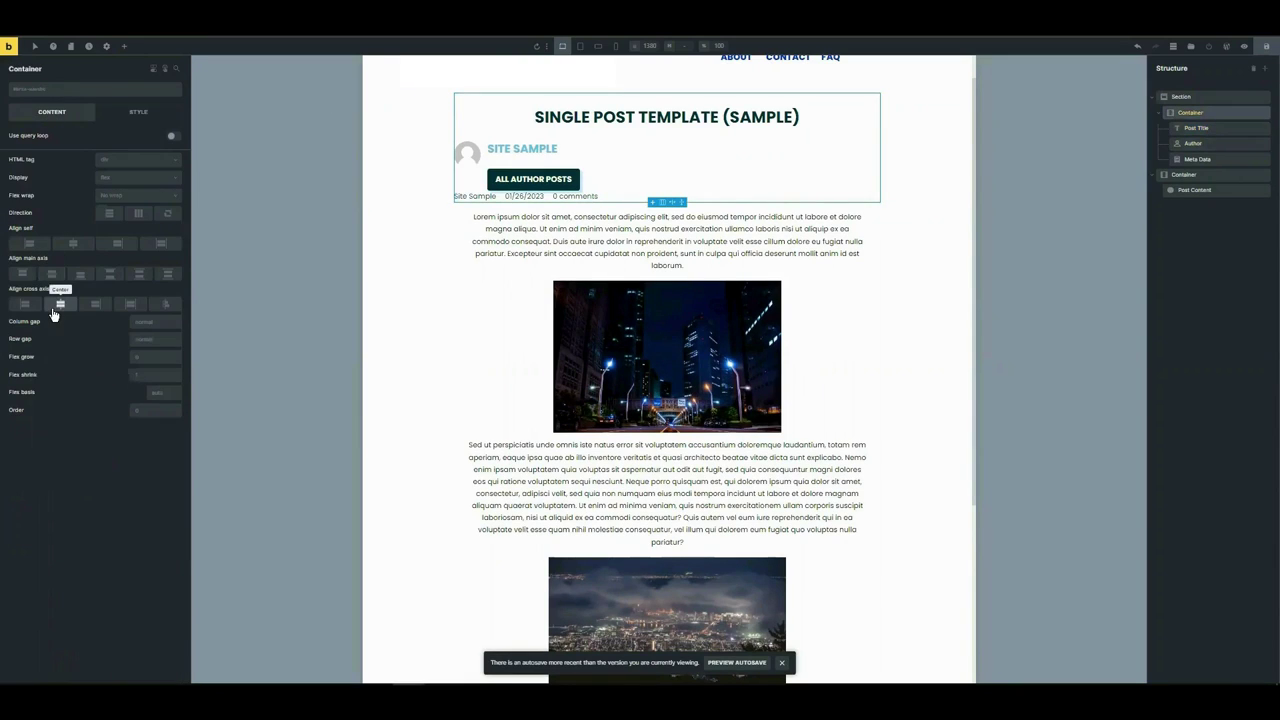
click(60, 305)
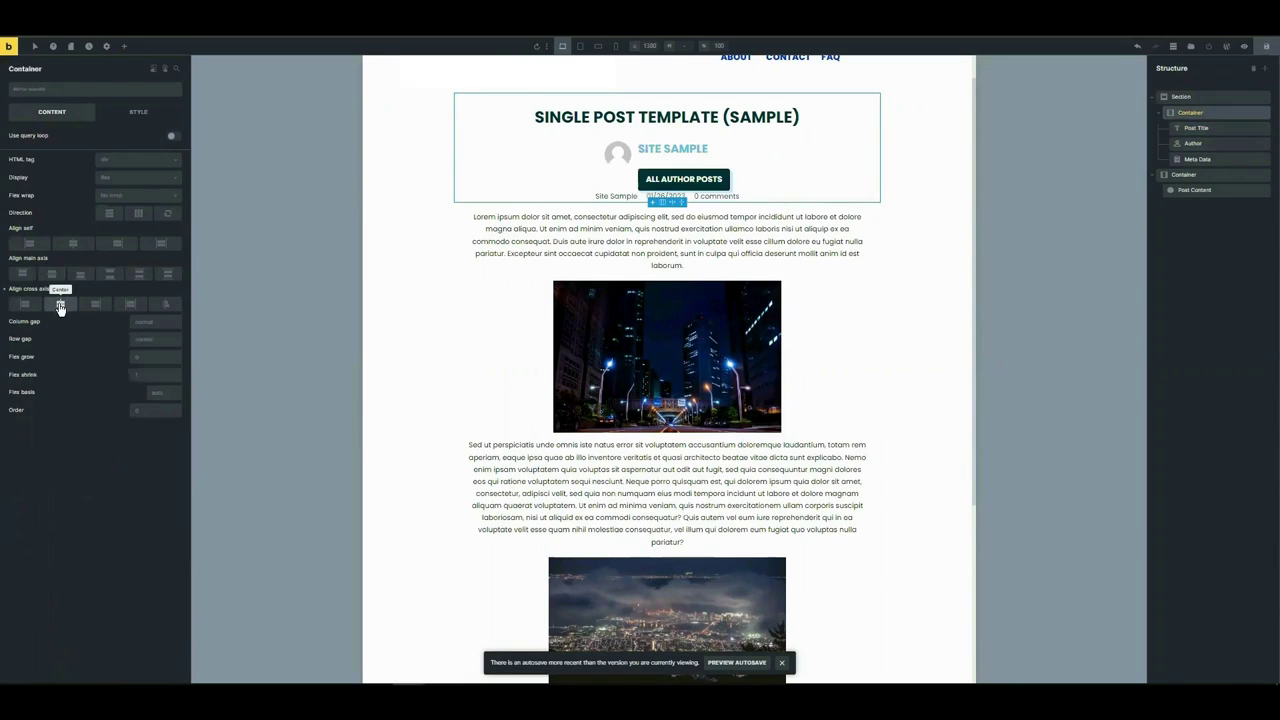
Give the Meta Data element 30 bottom padding.
click(632, 151)
click(138, 111)
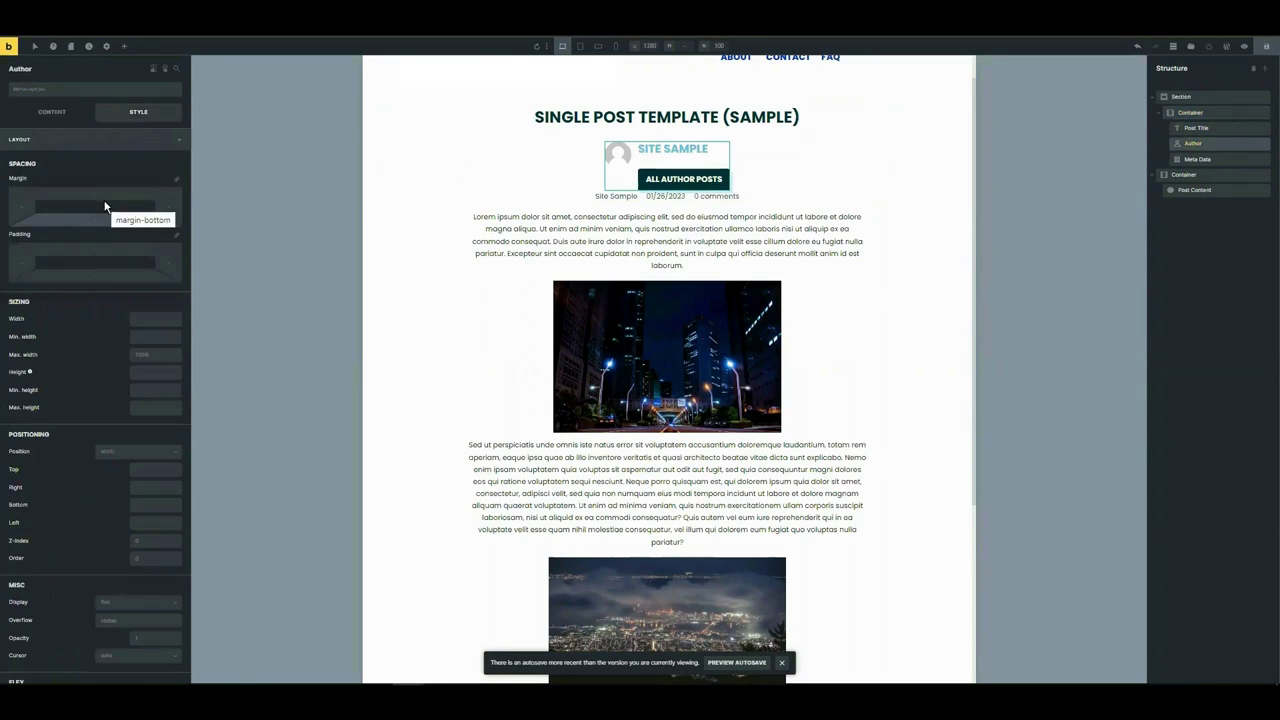
click(604, 211)
click(112, 276)
text(30)
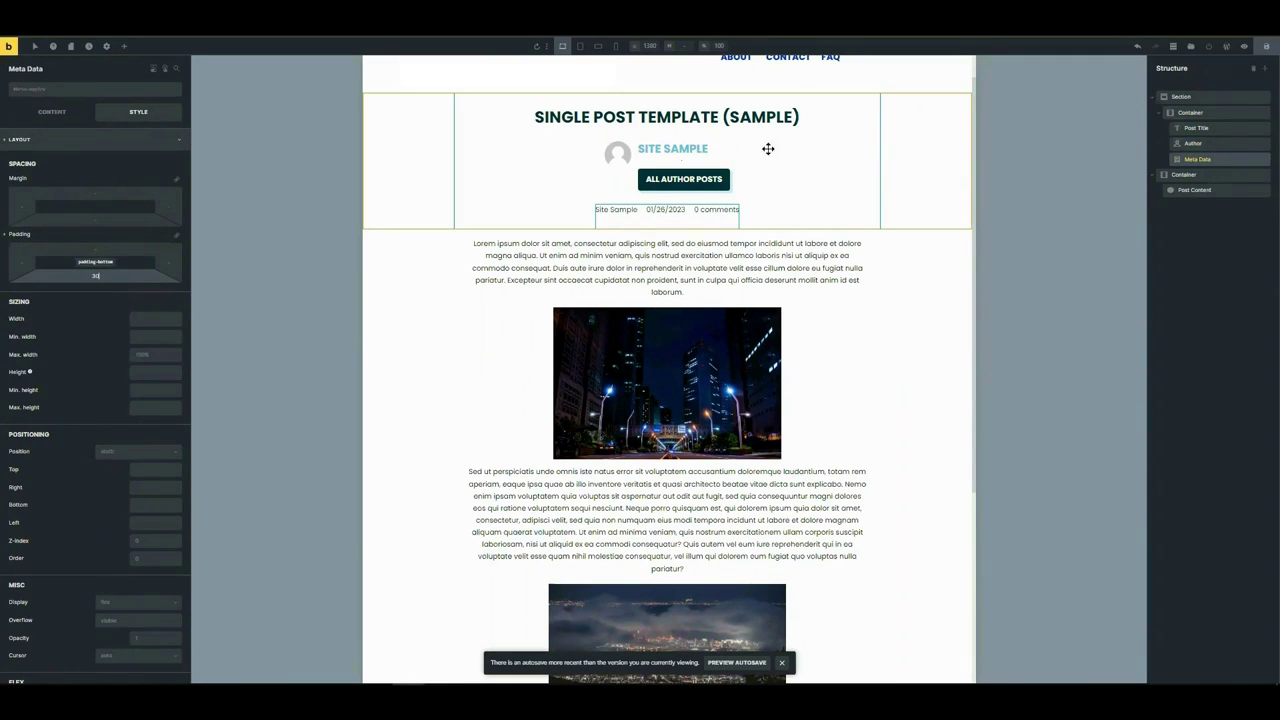
scroll(800, 220, down, 3)
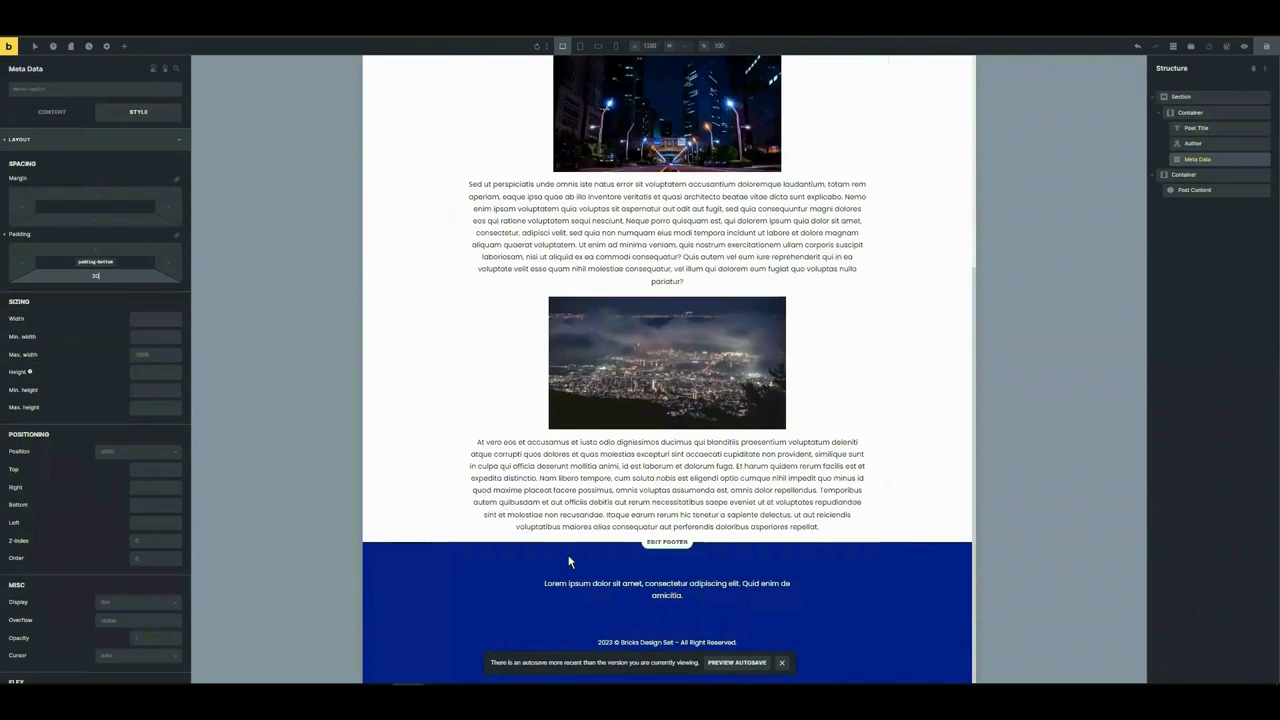
Drag Social Sharing below the Post Content and center it on the main axis.
key(ctrl+shift+e)
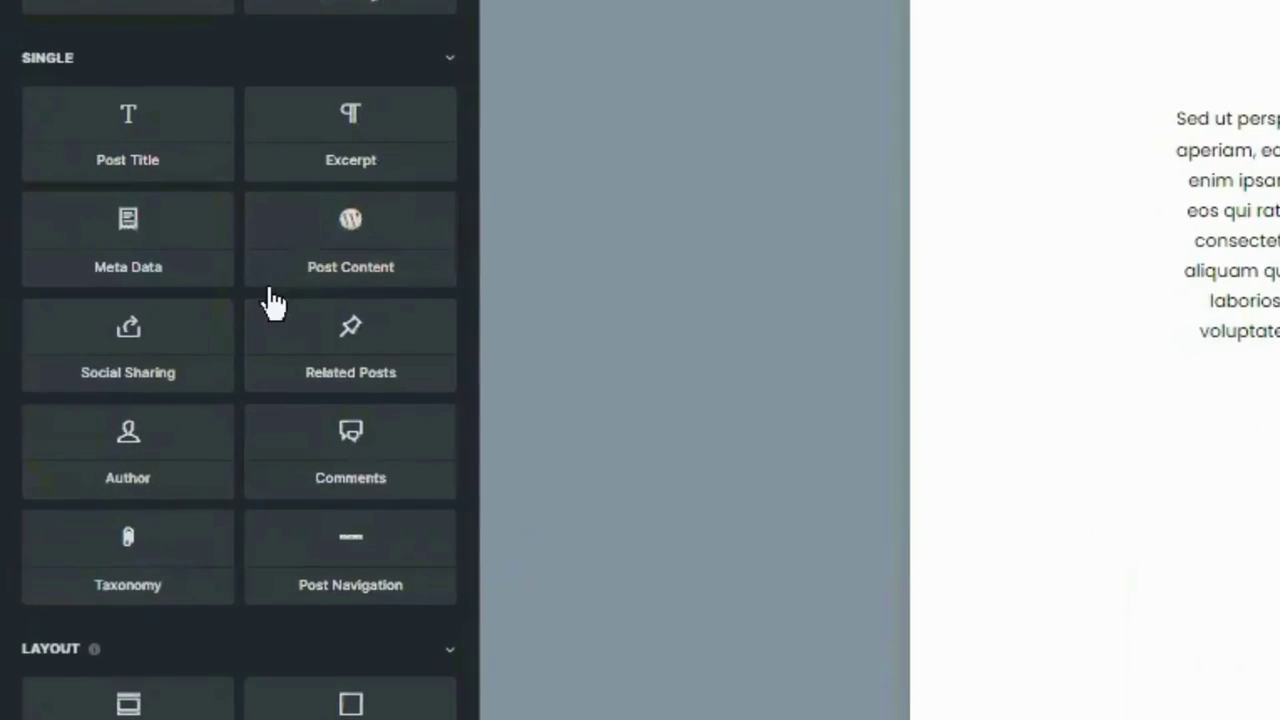
drag(171, 323, 1062, 719)
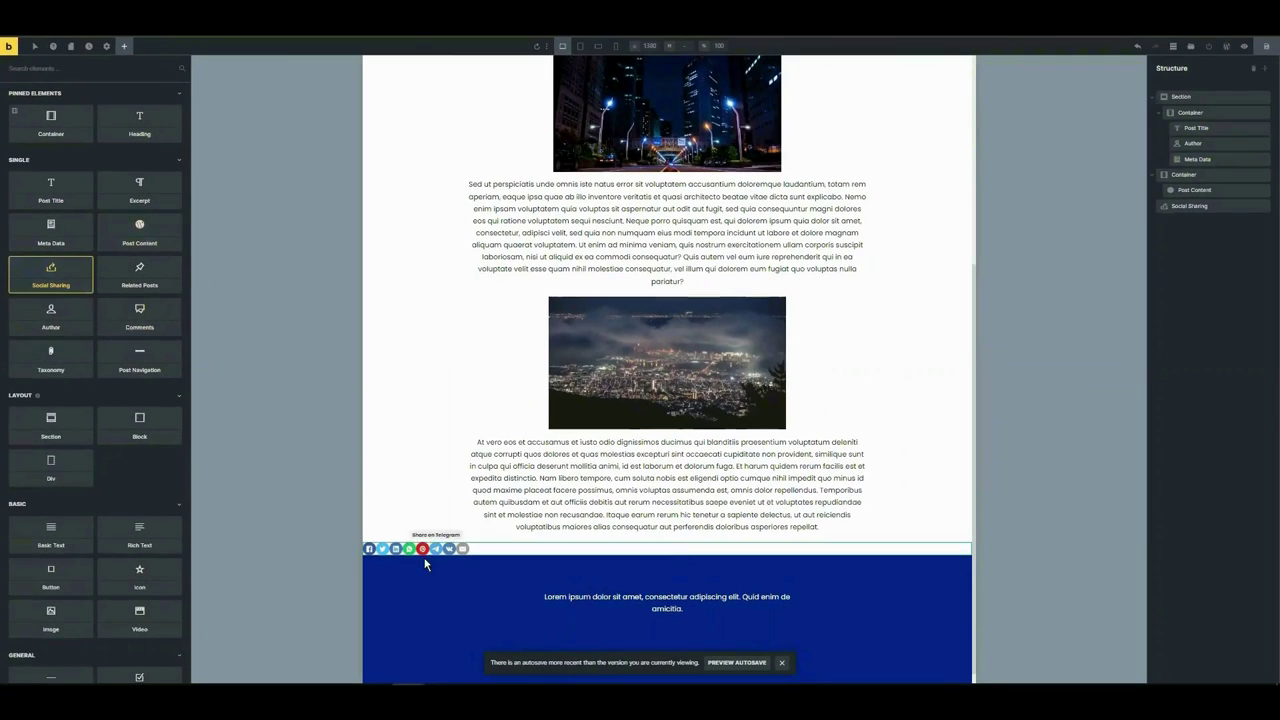
click(424, 558)
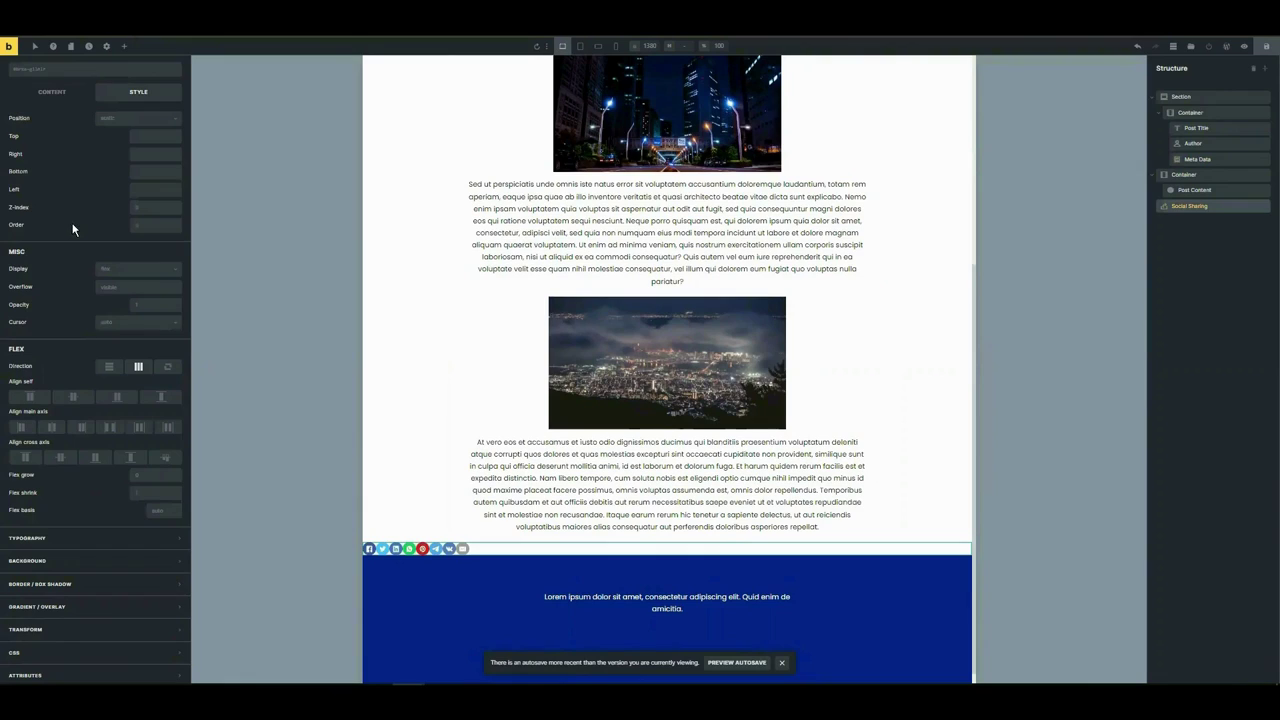
click(54, 428)
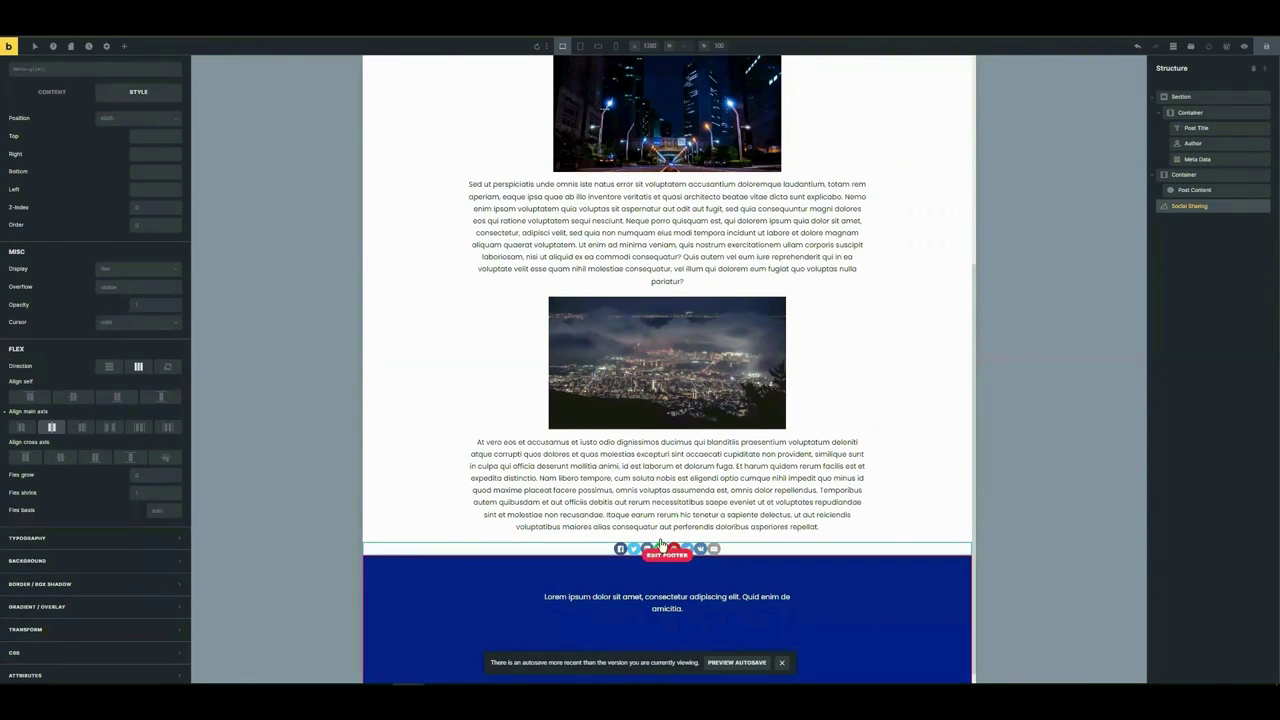
Set the social sharing row's top and bottom margin to 30.
scroll(659, 428, down, 1)
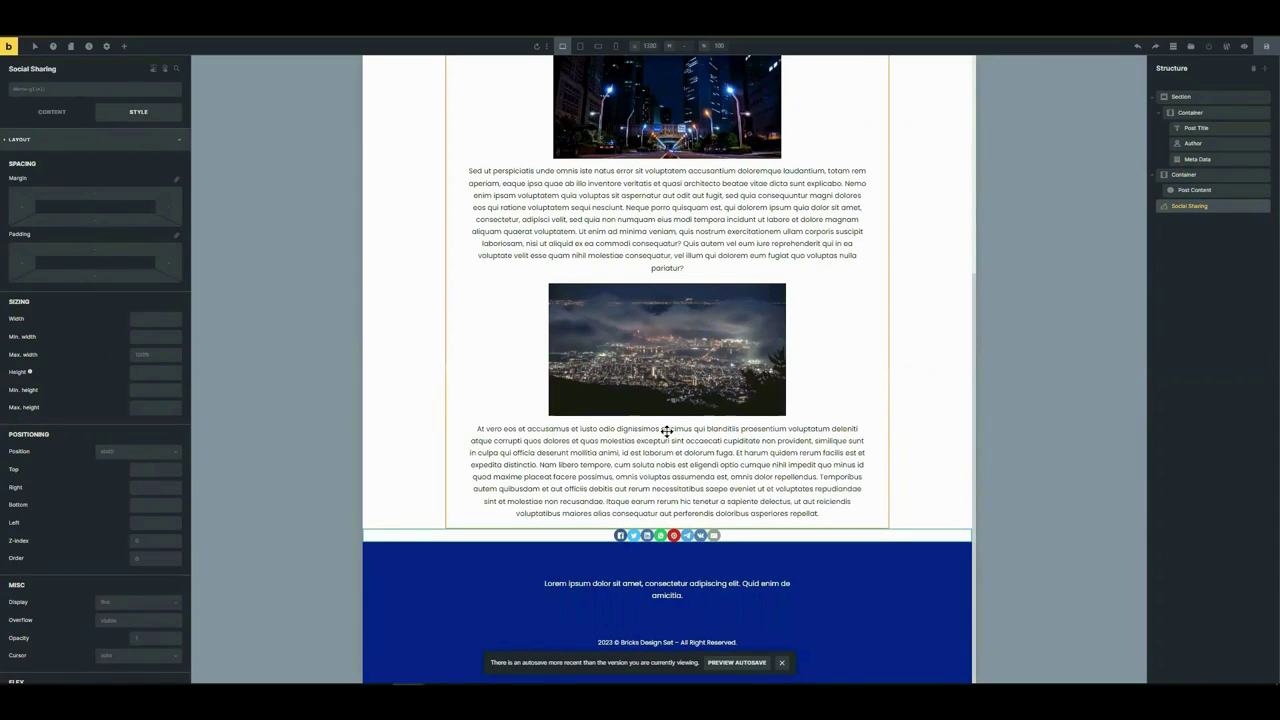
click(111, 204)
text(20)
click(112, 219)
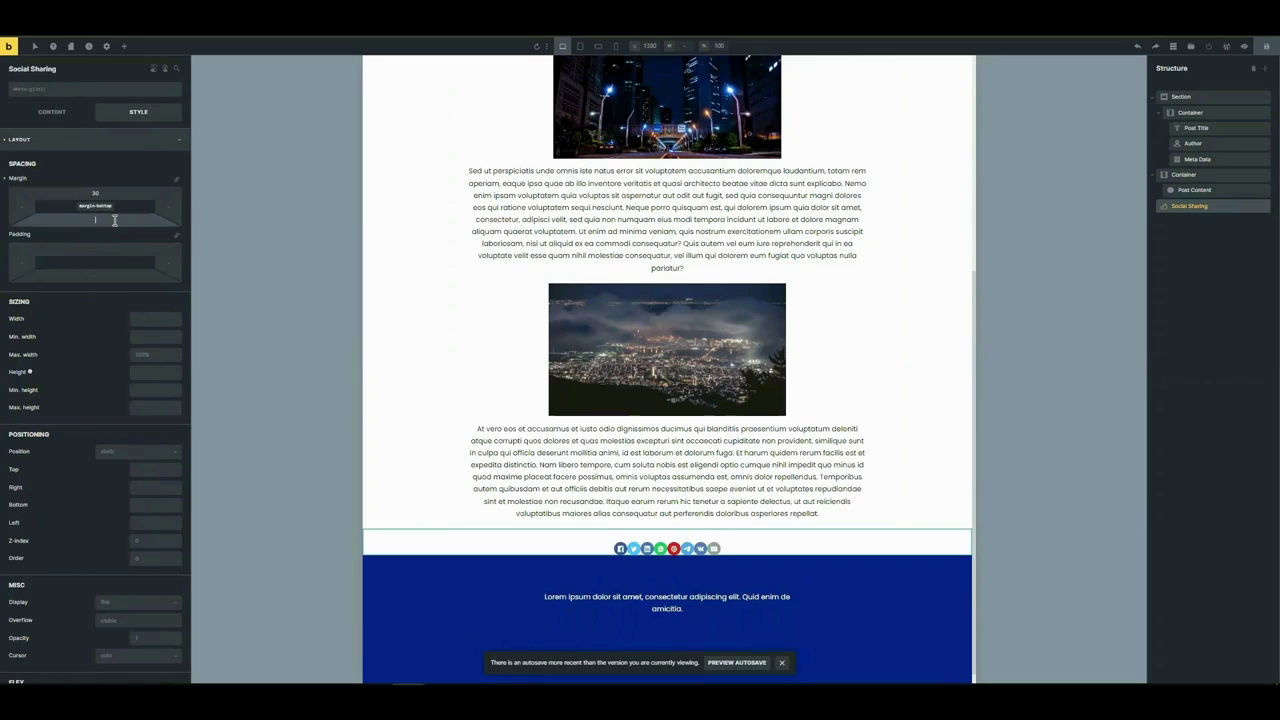
text(30)
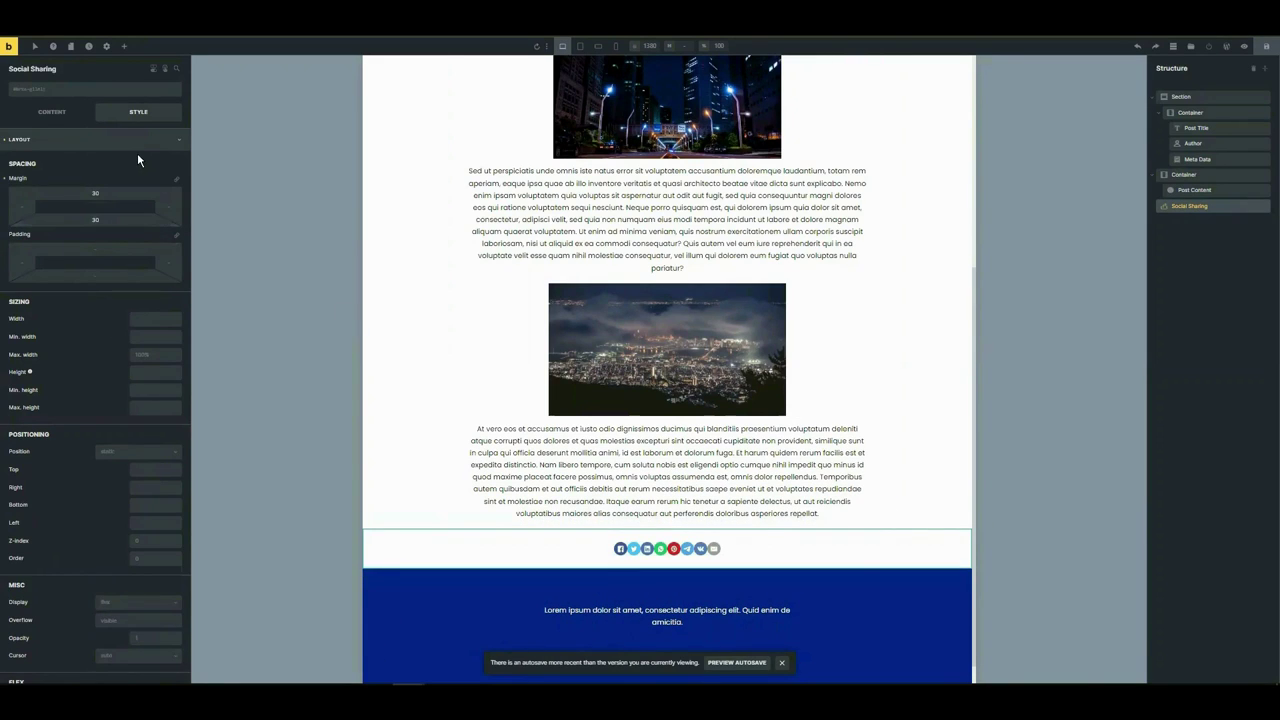
scroll(888, 513, up, 2)
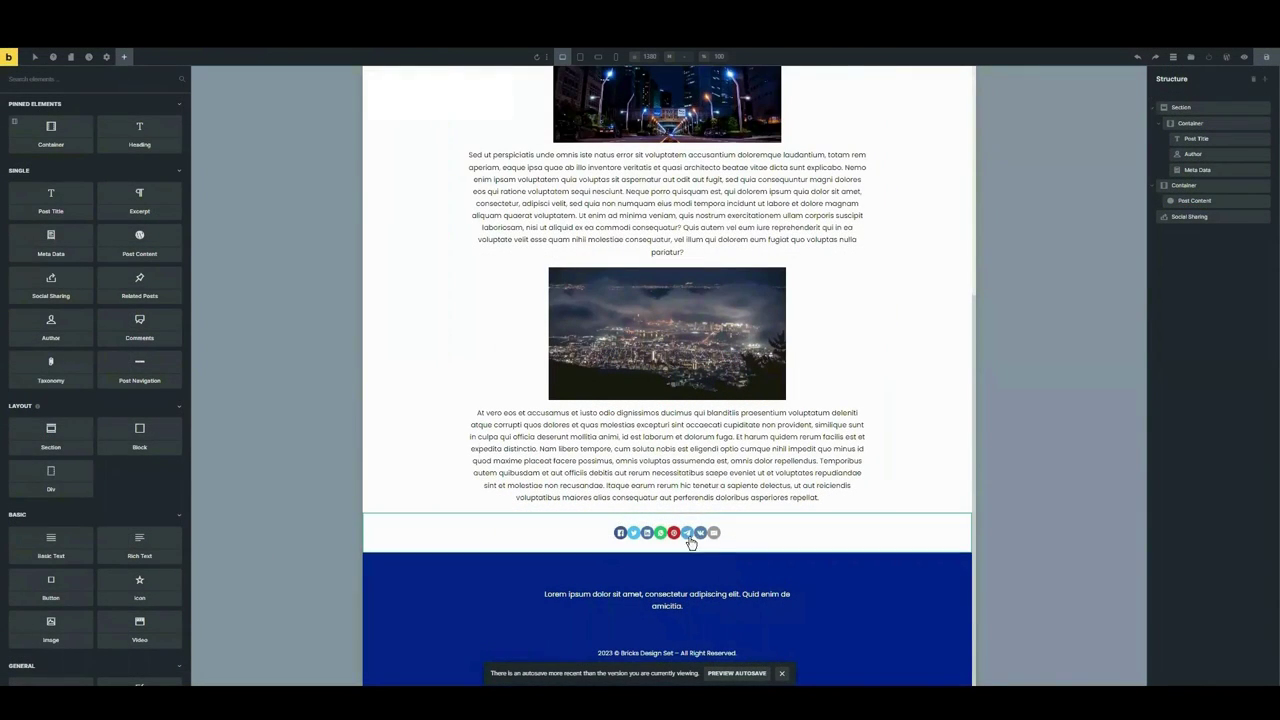
Add a new container below the share icons holding a Related Posts grid, then select it.
click(465, 539)
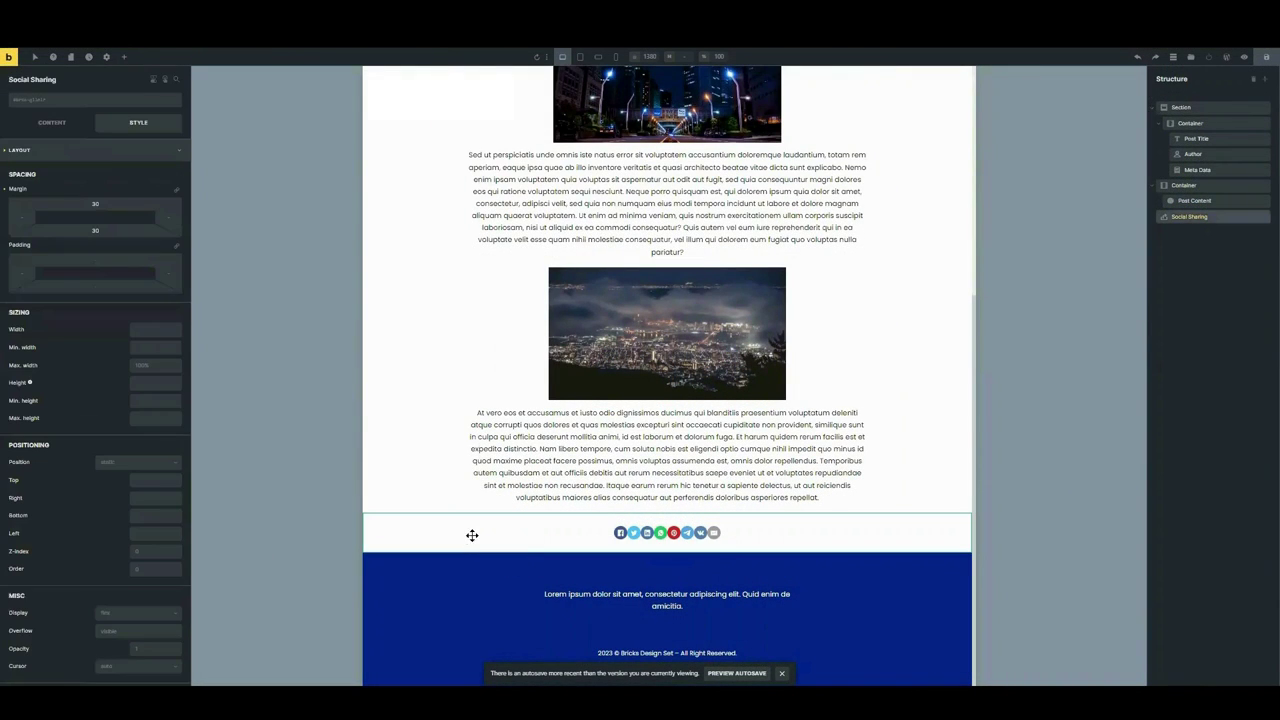
click(124, 56)
click(51, 133)
click(481, 583)
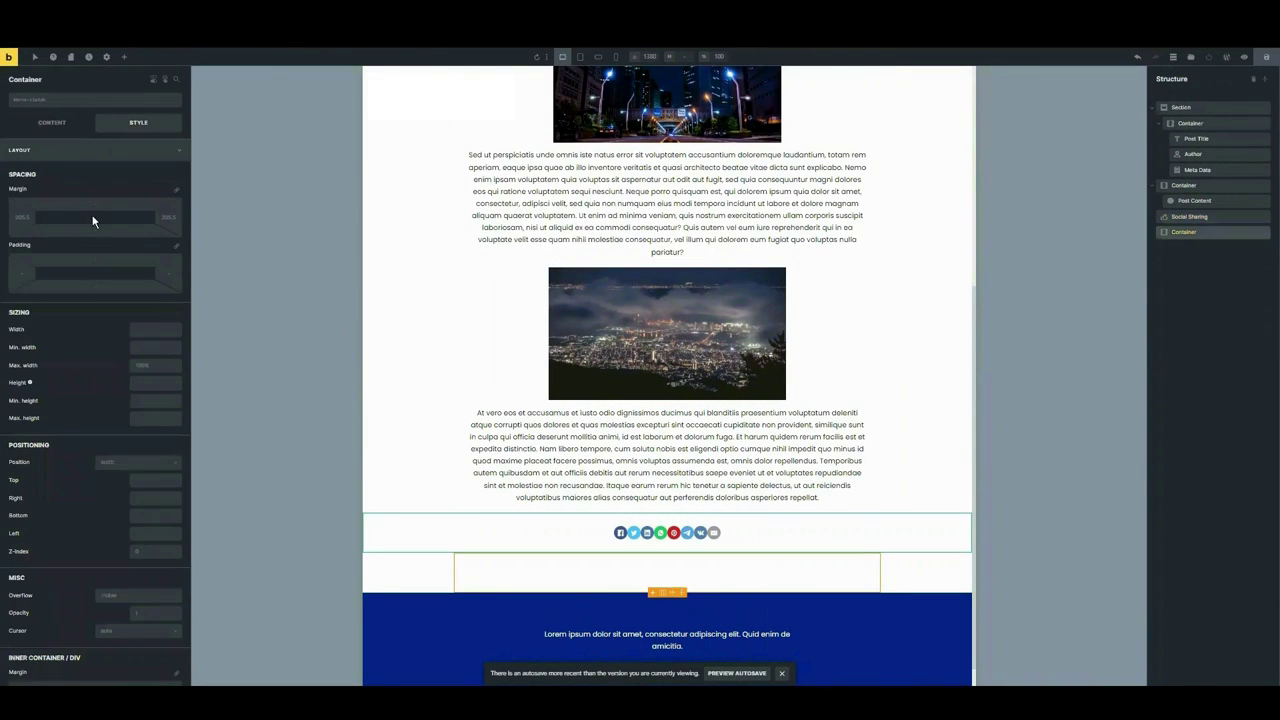
click(124, 57)
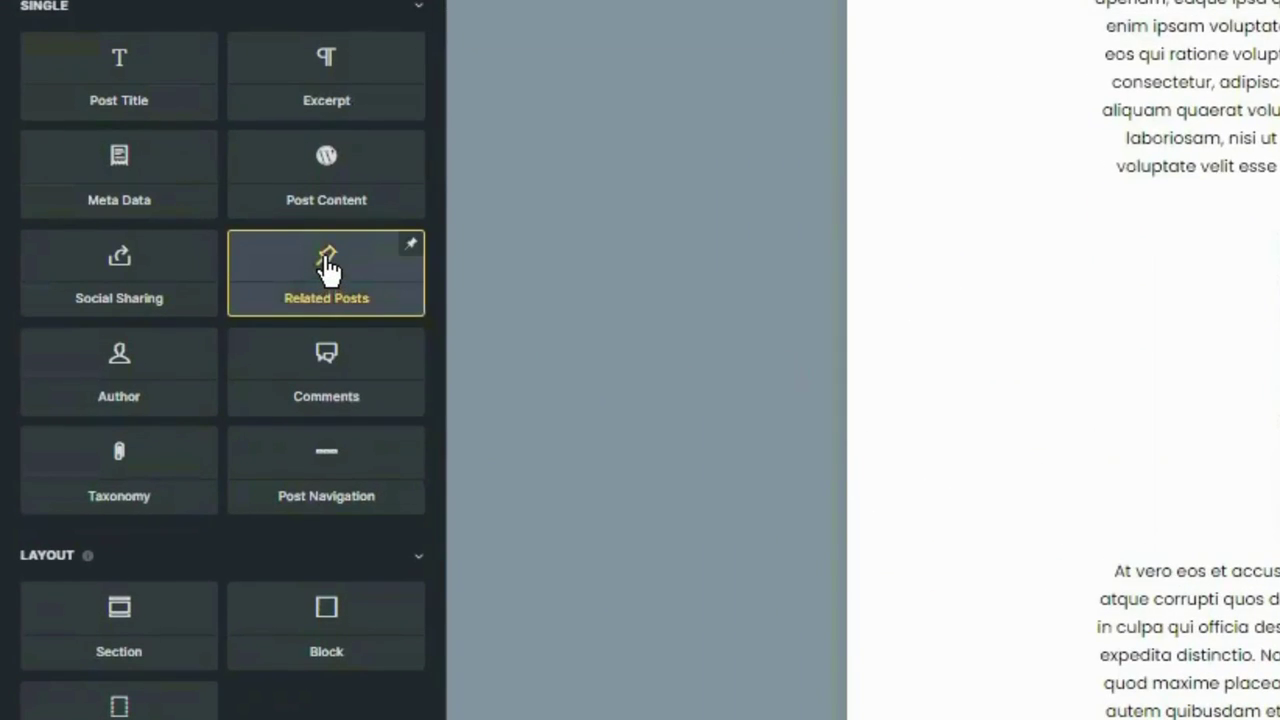
click(329, 268)
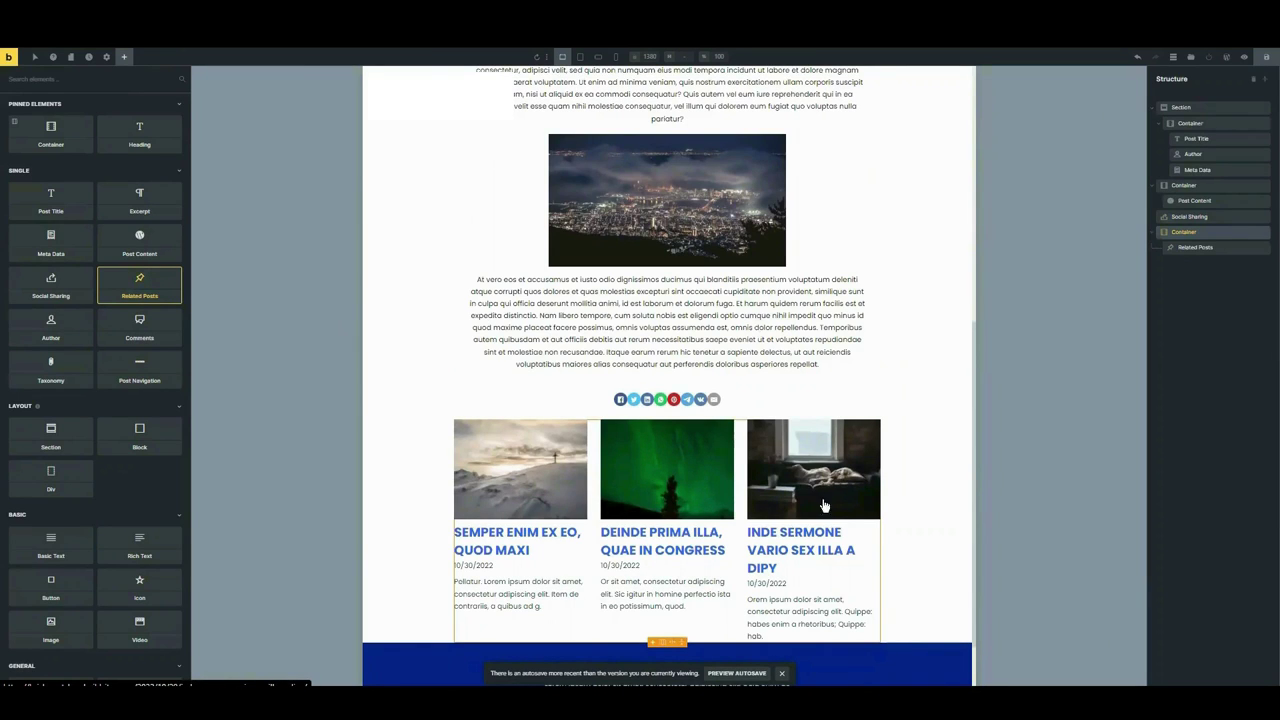
scroll(843, 523, up, 10)
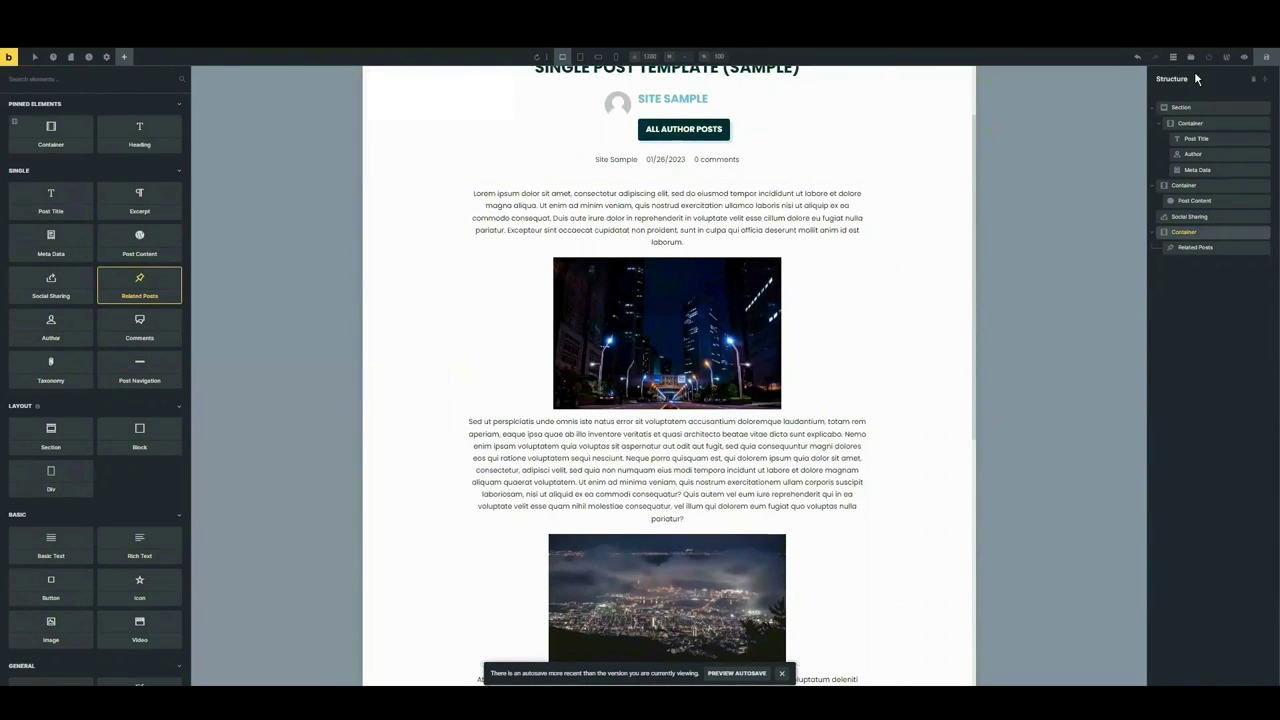
scroll(1140, 250, down, 5)
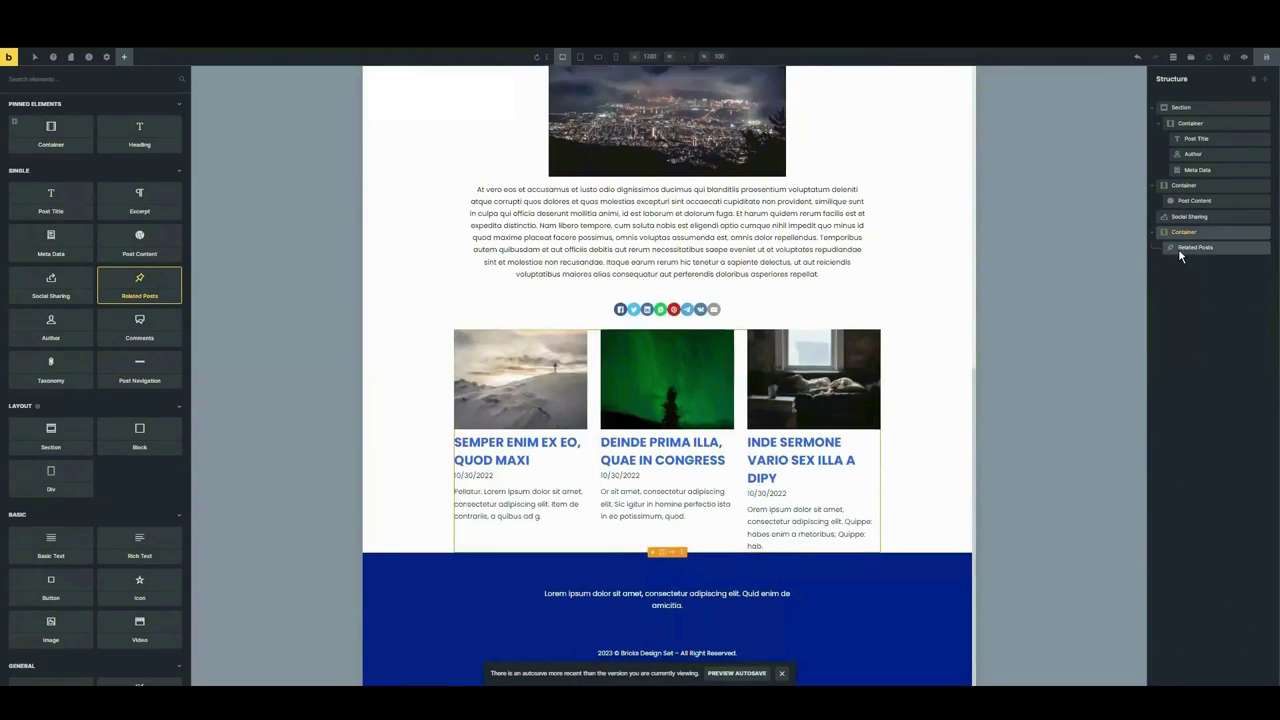
click(1181, 248)
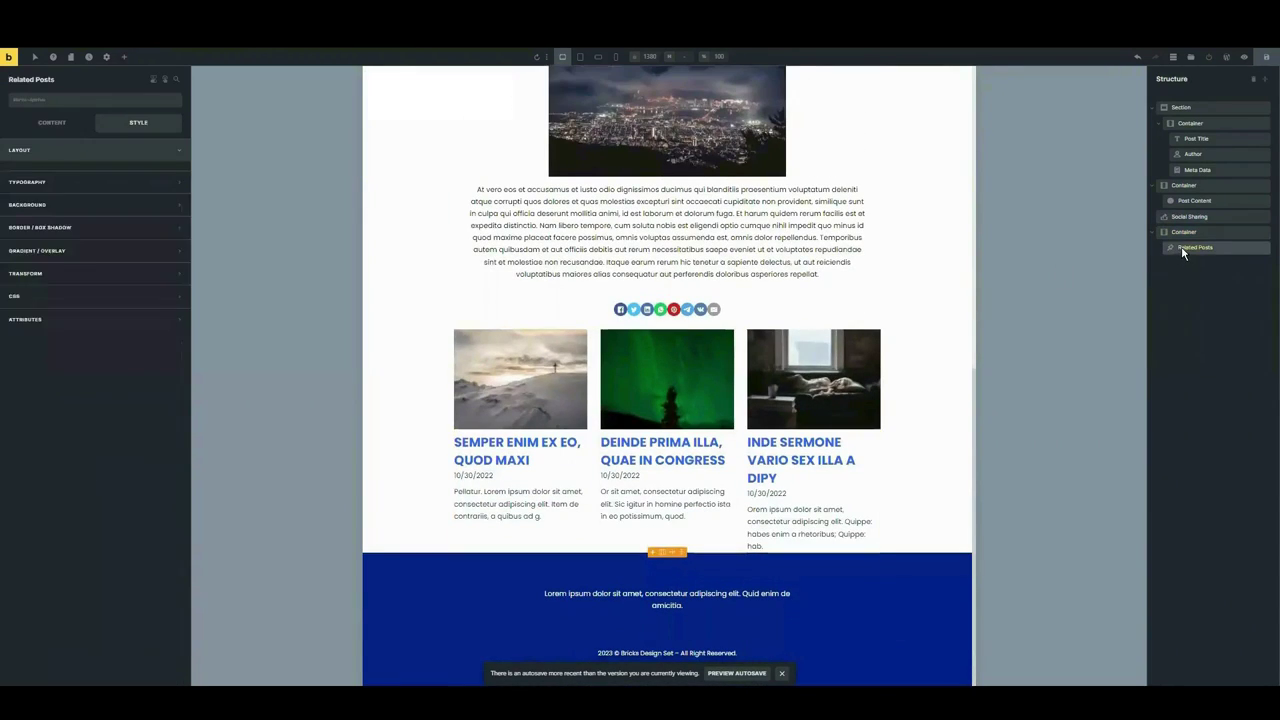
Set the Related Posts query to post type Posts with a maximum of 3.
click(55, 123)
click(58, 152)
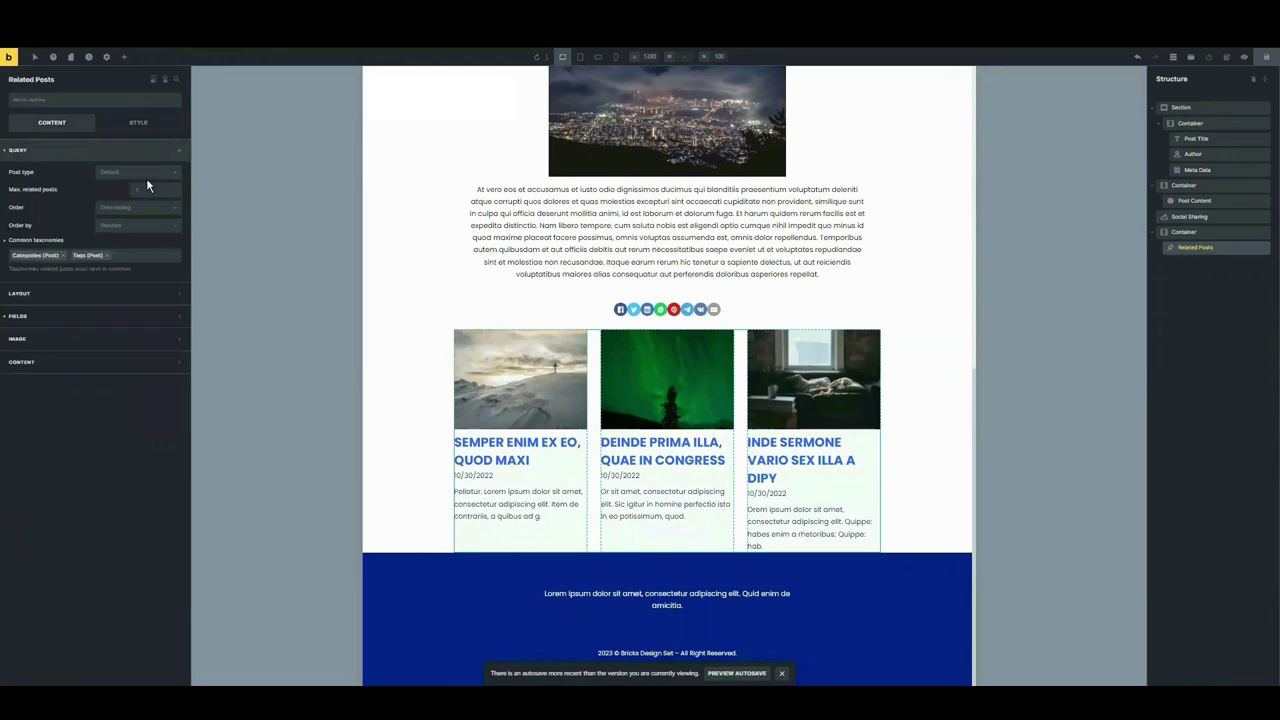
click(110, 175)
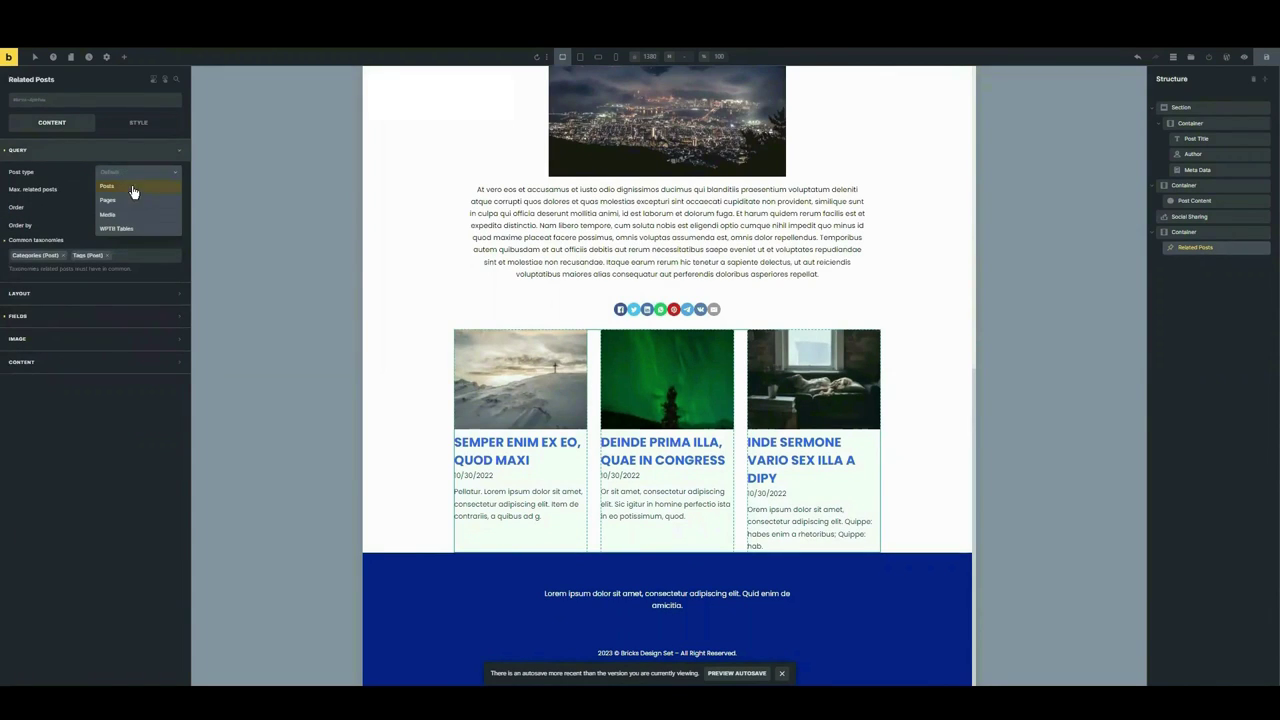
click(115, 186)
click(174, 190)
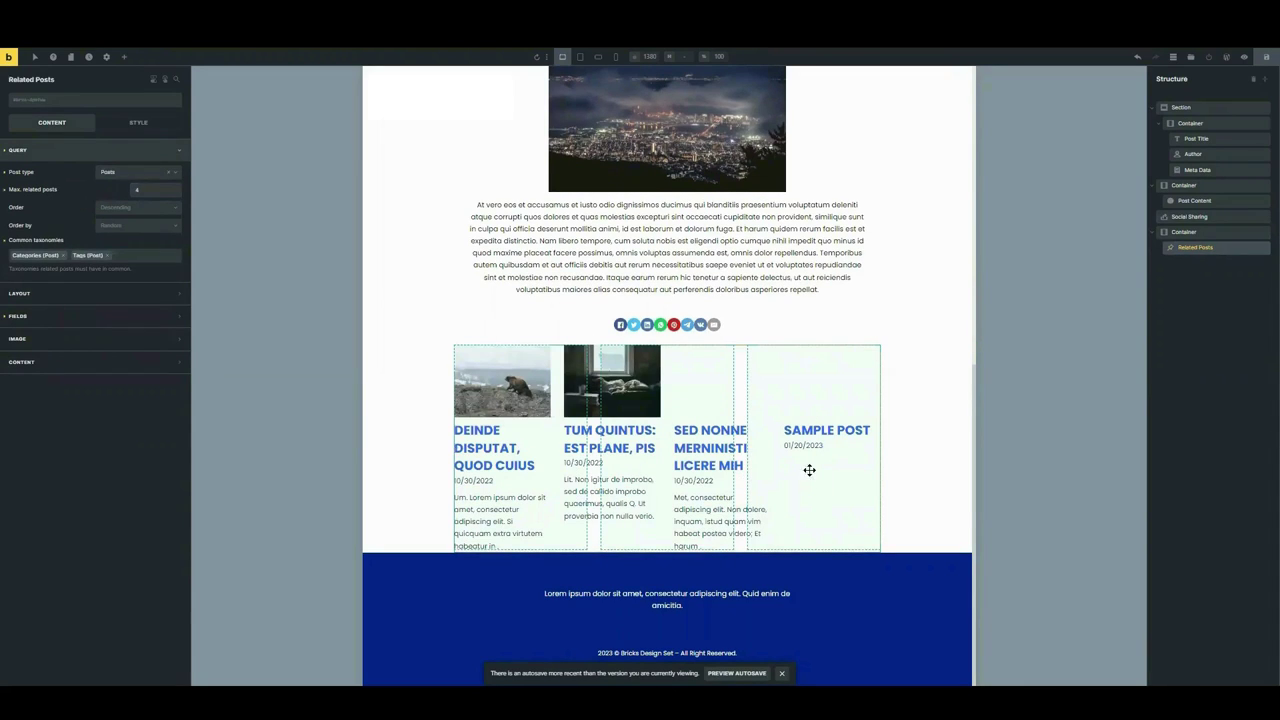
double_click(148, 191)
text(3)
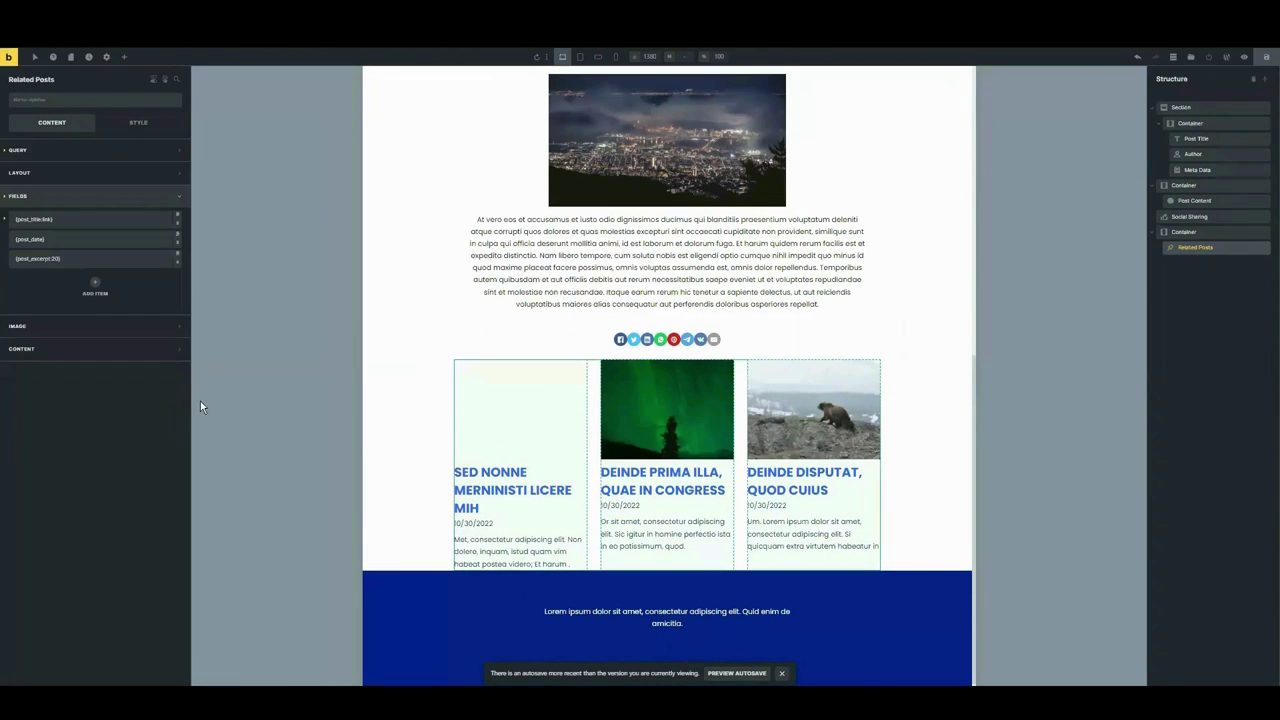
Give the Related Posts element 30 padding on all four sides.
click(494, 292)
click(1195, 247)
click(50, 150)
click(22, 272)
text(30)
click(170, 272)
text(30)
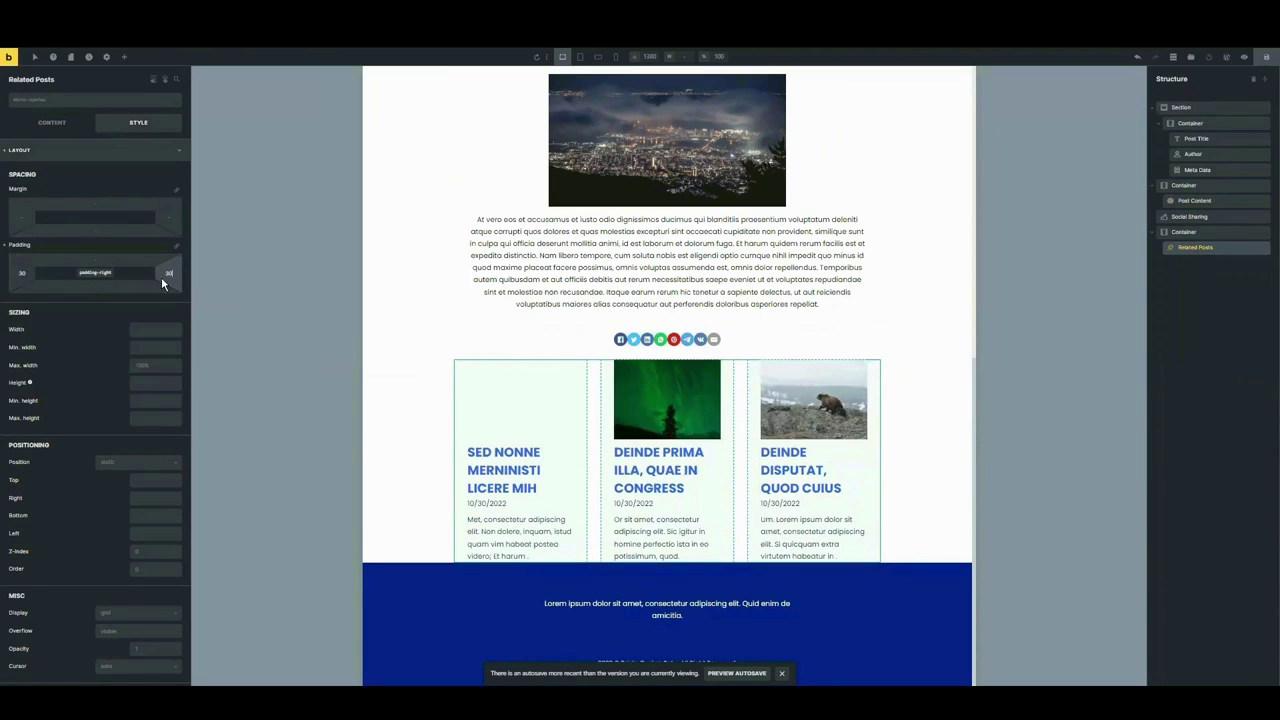
click(95, 259)
text(30)
click(95, 287)
text(30)
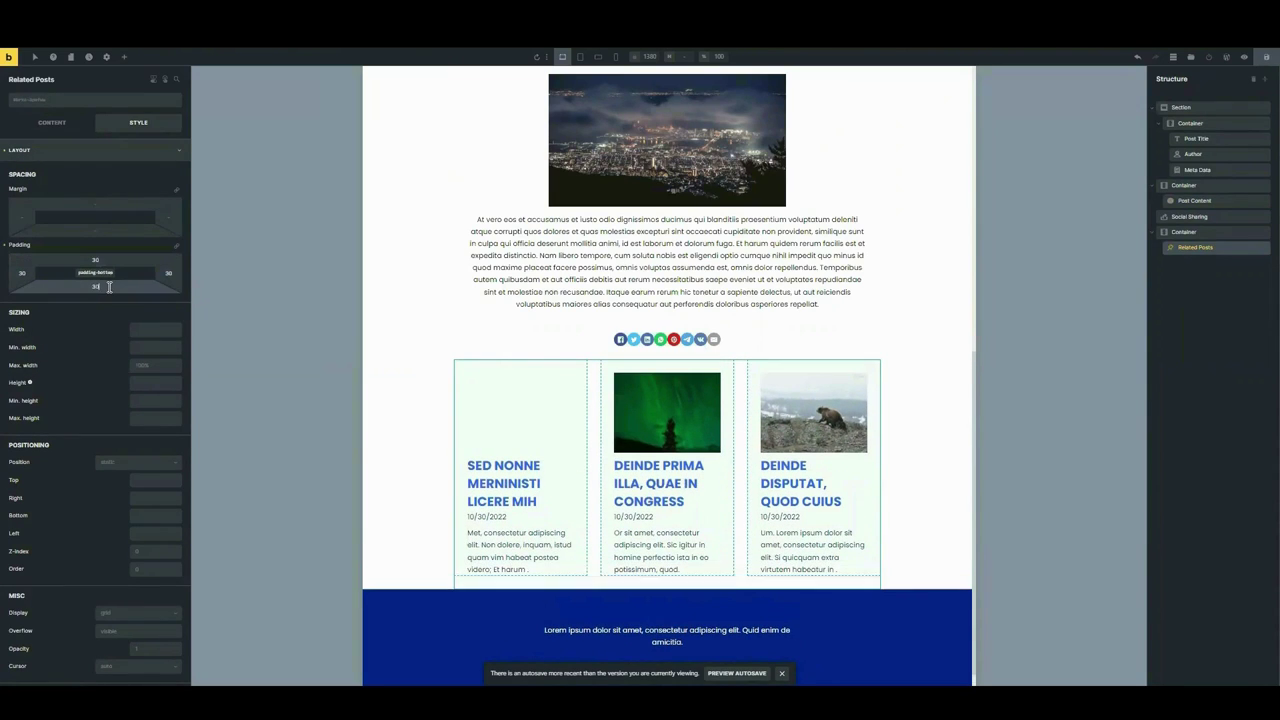
click(517, 337)
scroll(517, 337, down, 1)
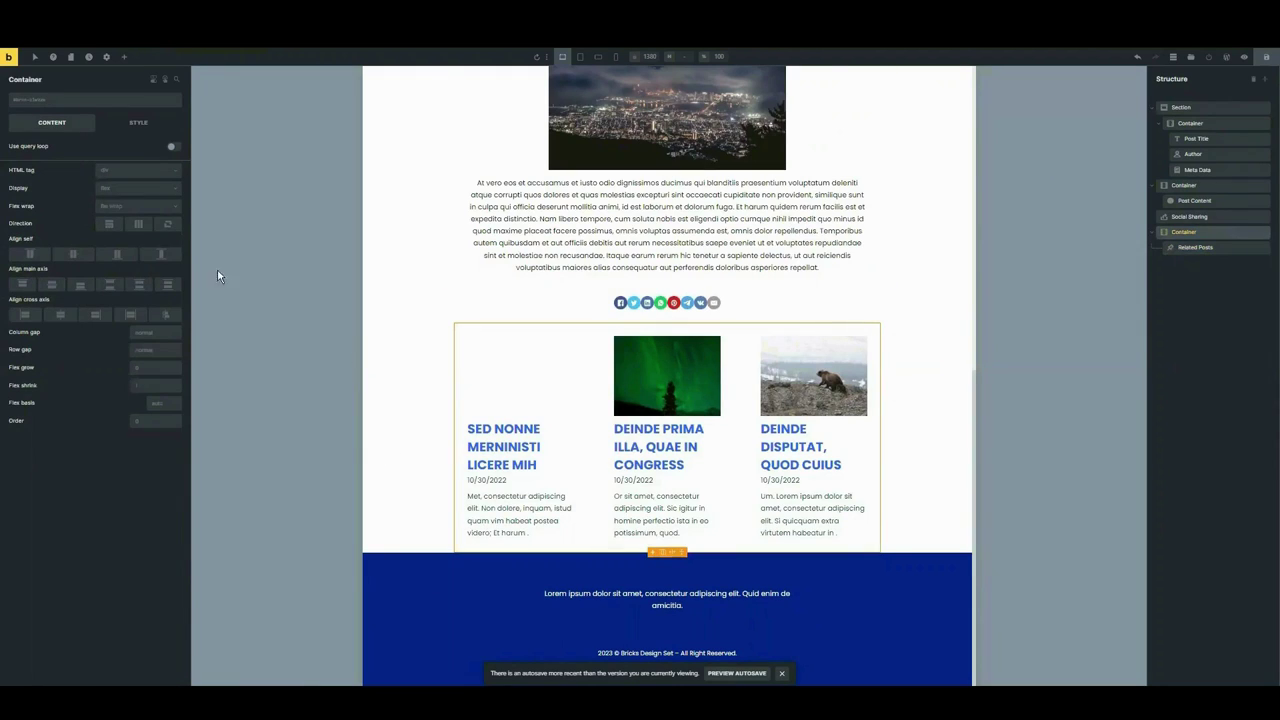
scroll(728, 448, up, 8)
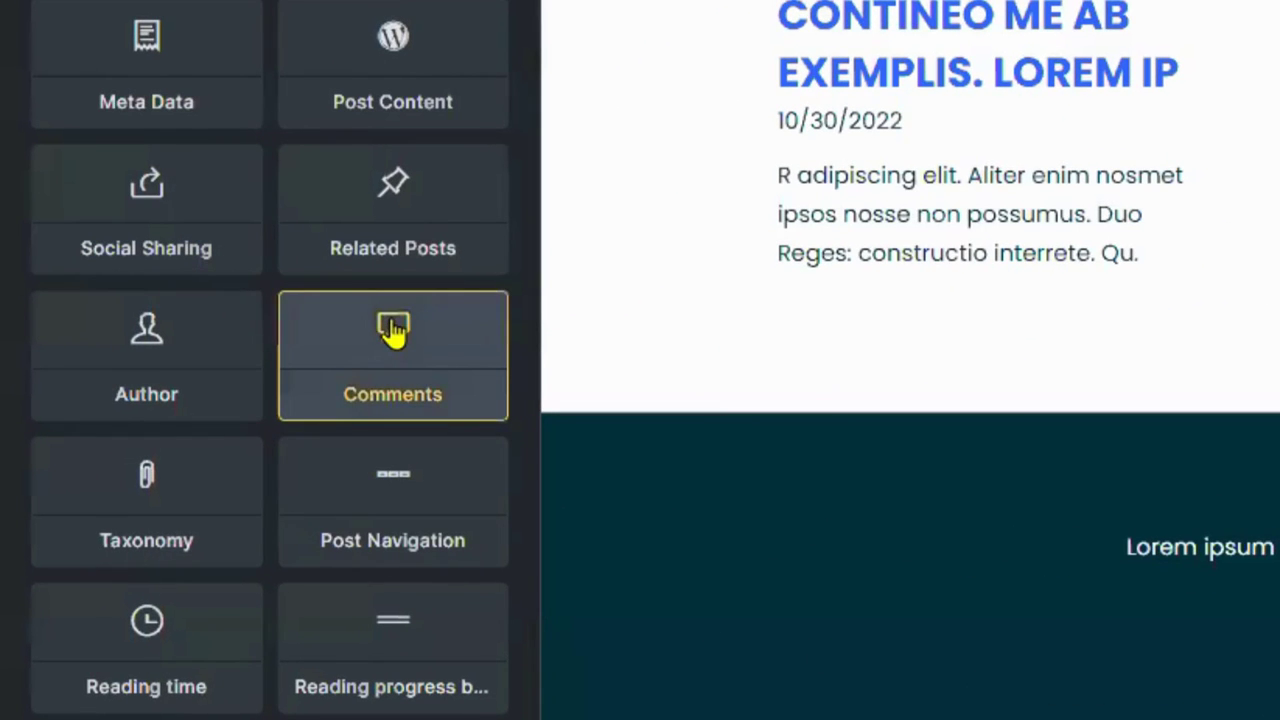
Place a Comments element below the Related Posts grid and select it.
drag(169, 449, 600, 455)
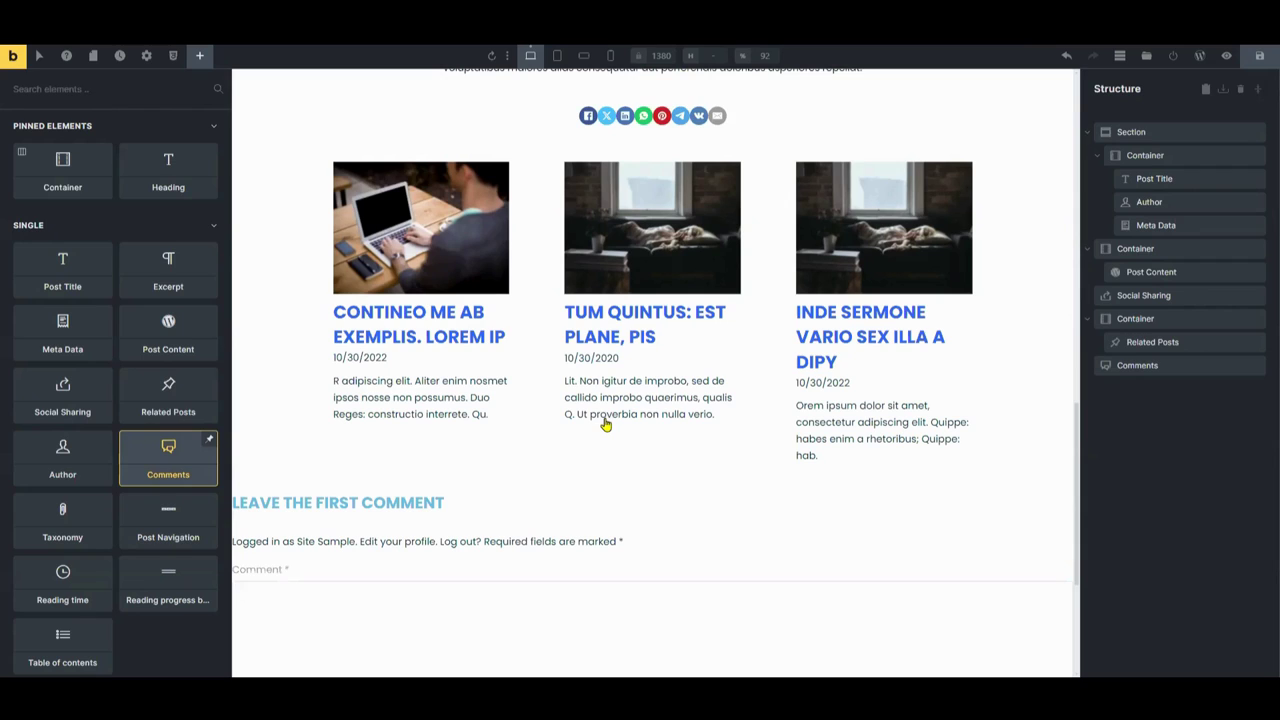
scroll(482, 420, down, 3)
scroll(354, 317, up, 1)
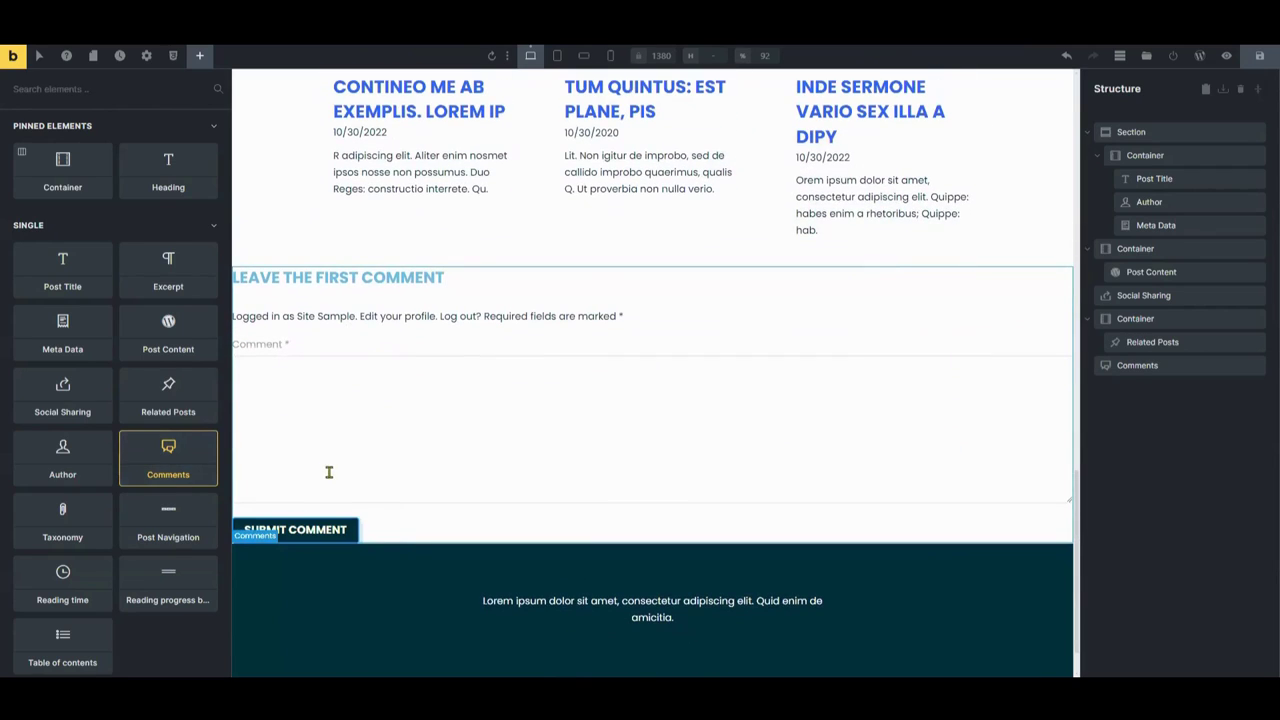
click(342, 440)
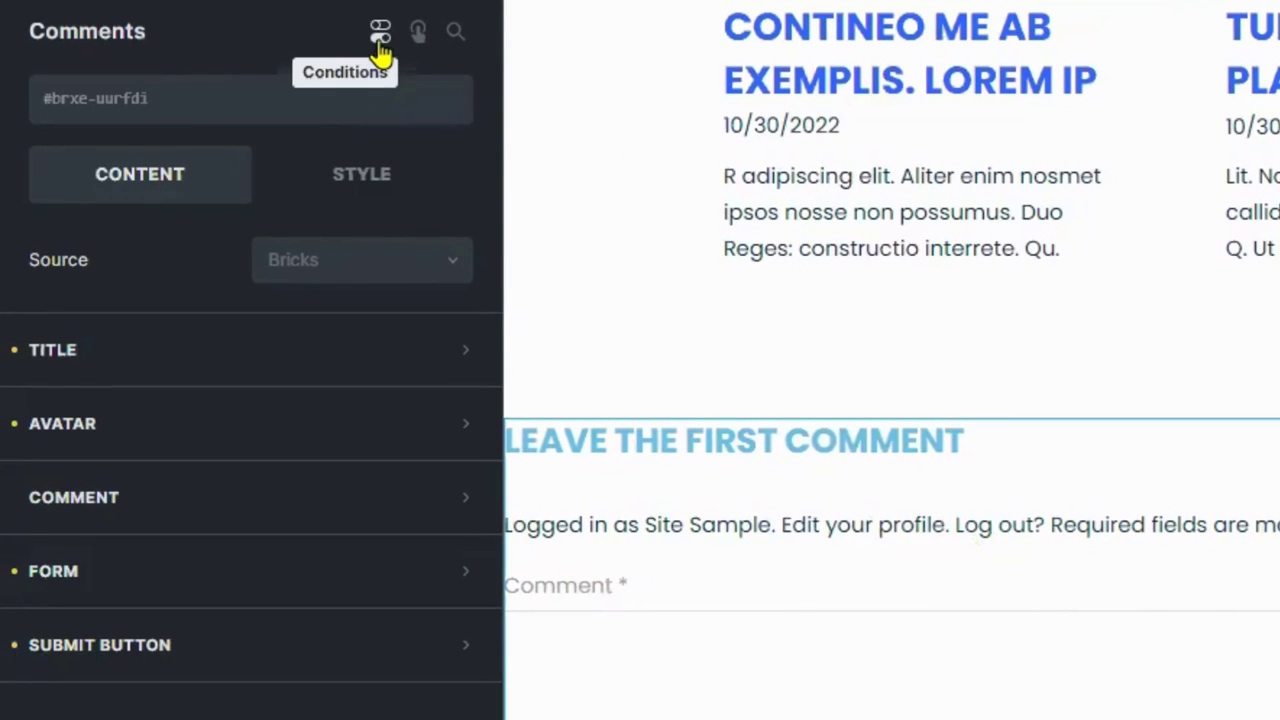
Give the Comments element a User login condition: is Logged in.
click(380, 40)
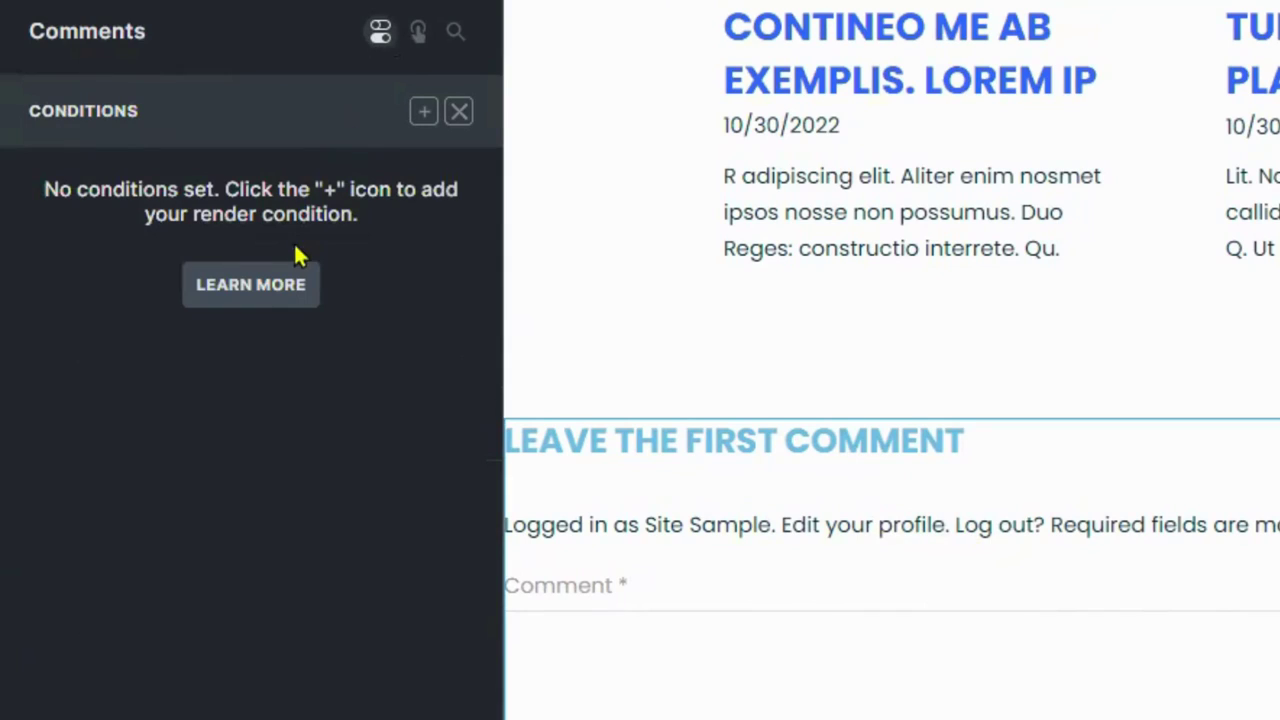
click(424, 112)
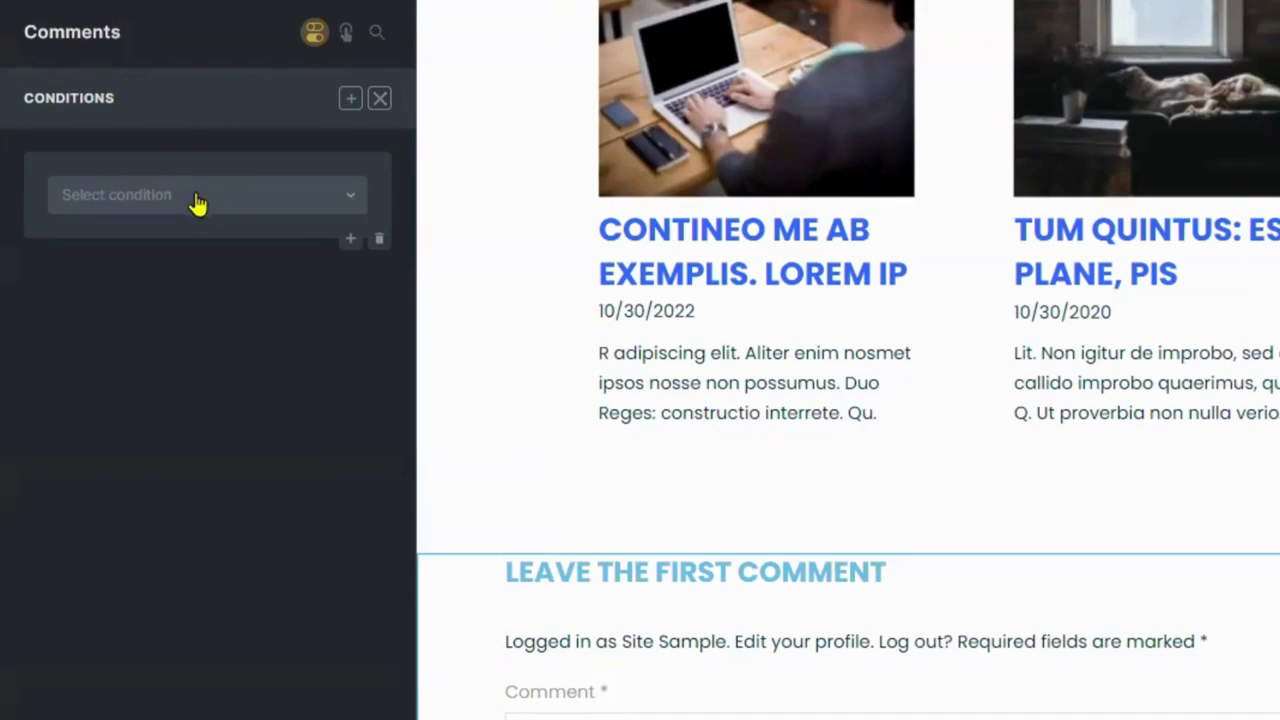
click(198, 203)
scroll(171, 420, down, 3)
click(170, 377)
click(208, 256)
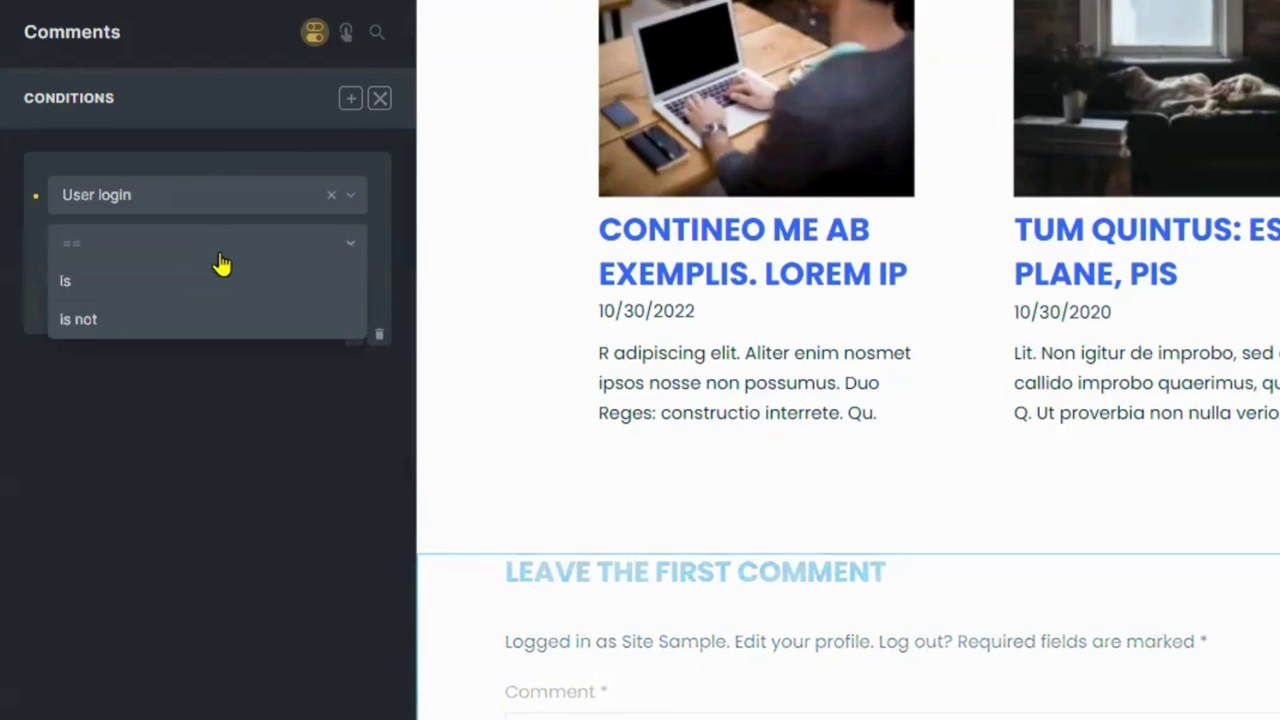
click(198, 285)
click(197, 288)
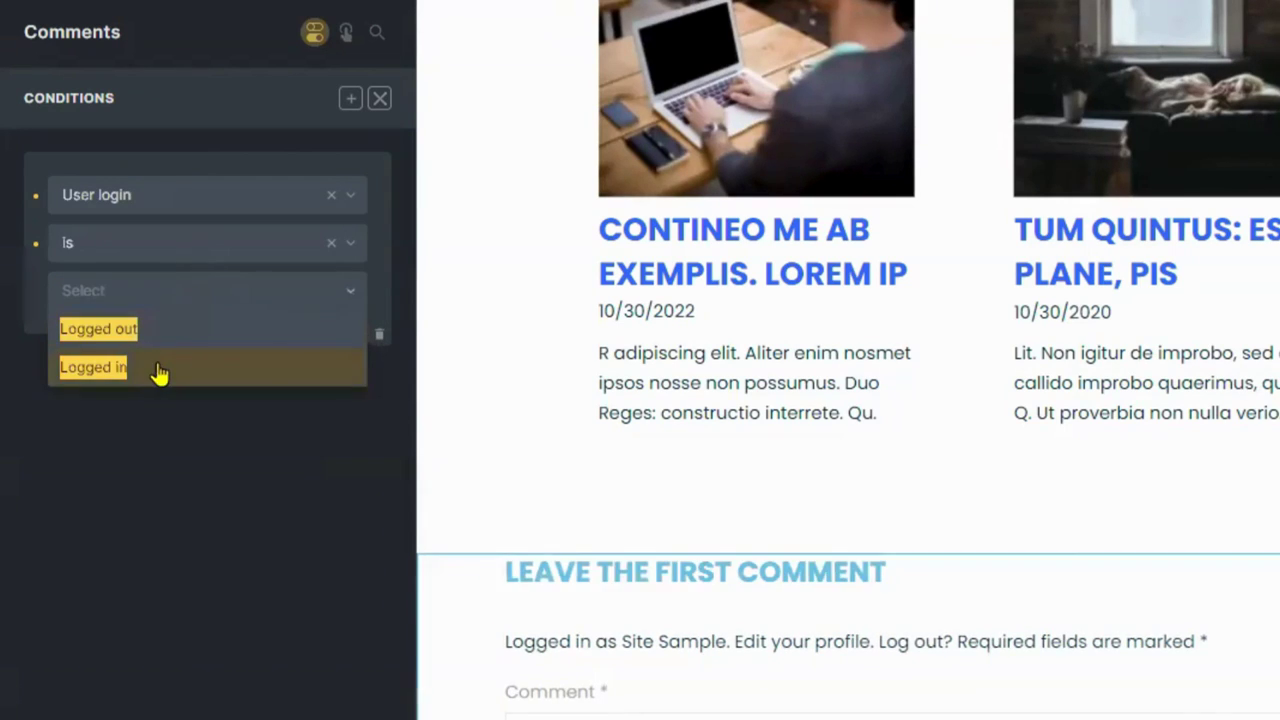
click(160, 371)
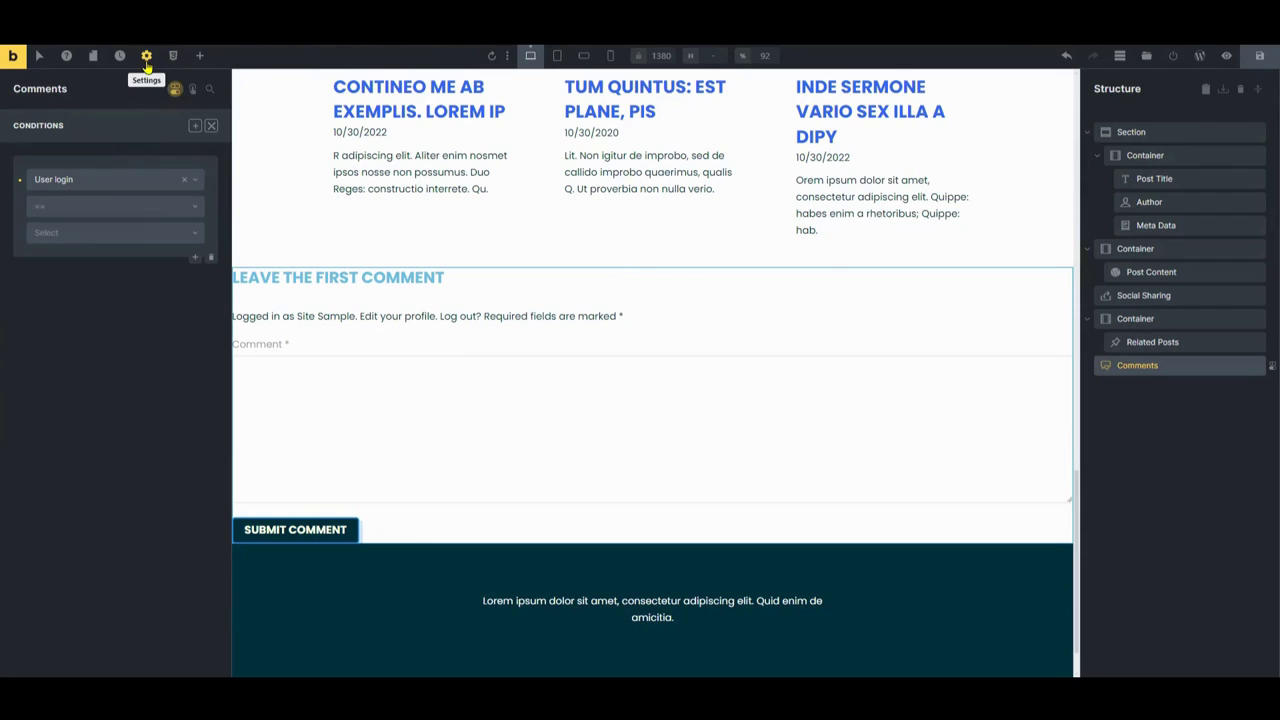
Populate the template preview with Single post/page content from 'Single Post Template (Sample)'.
click(146, 57)
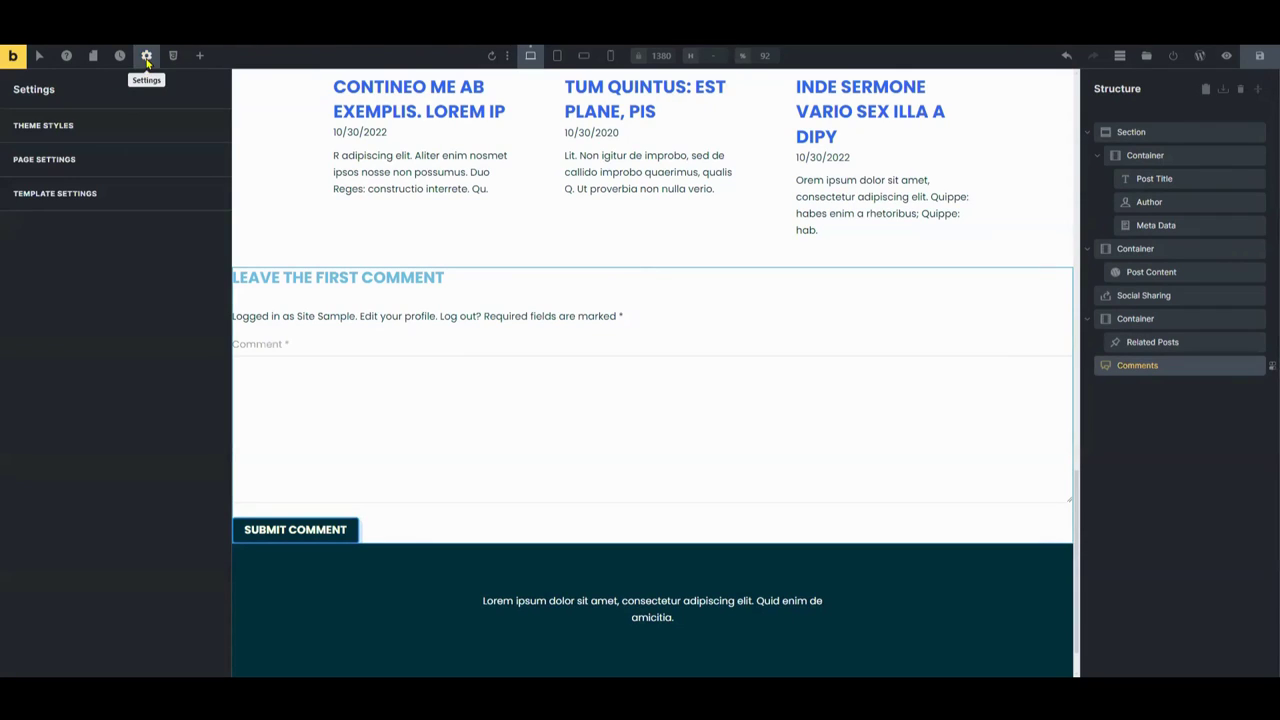
click(76, 196)
click(93, 164)
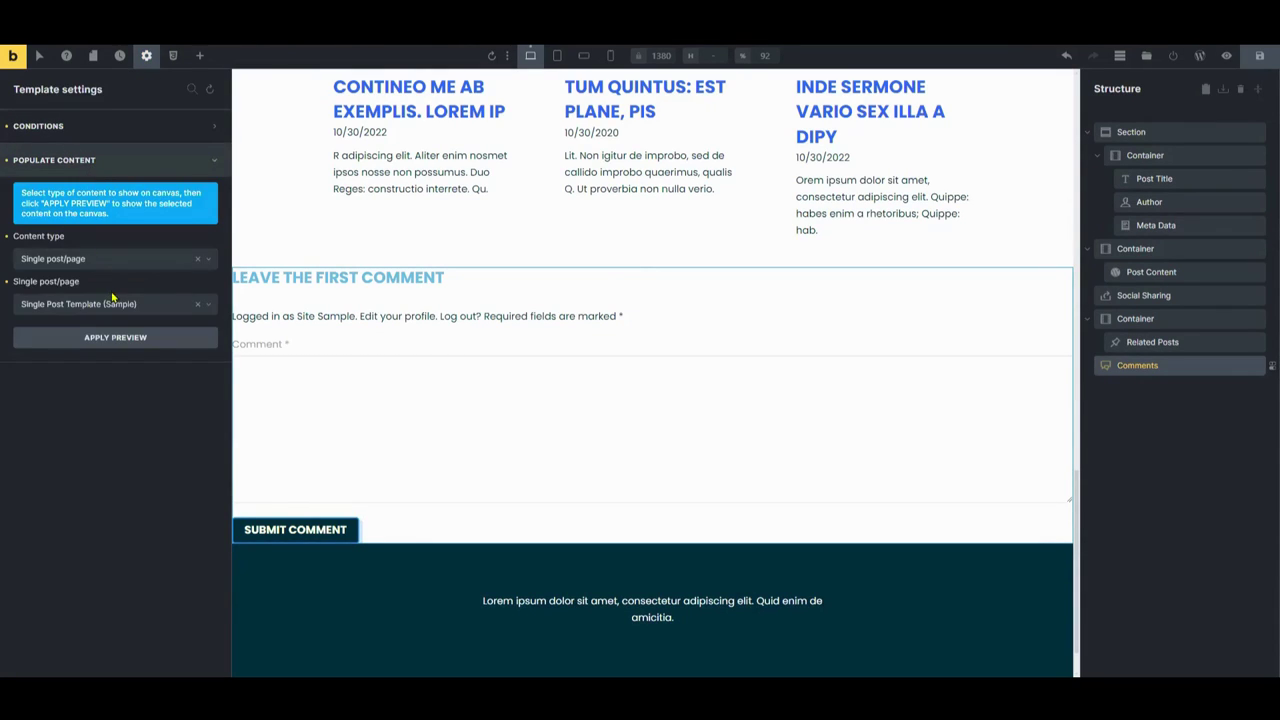
click(126, 262)
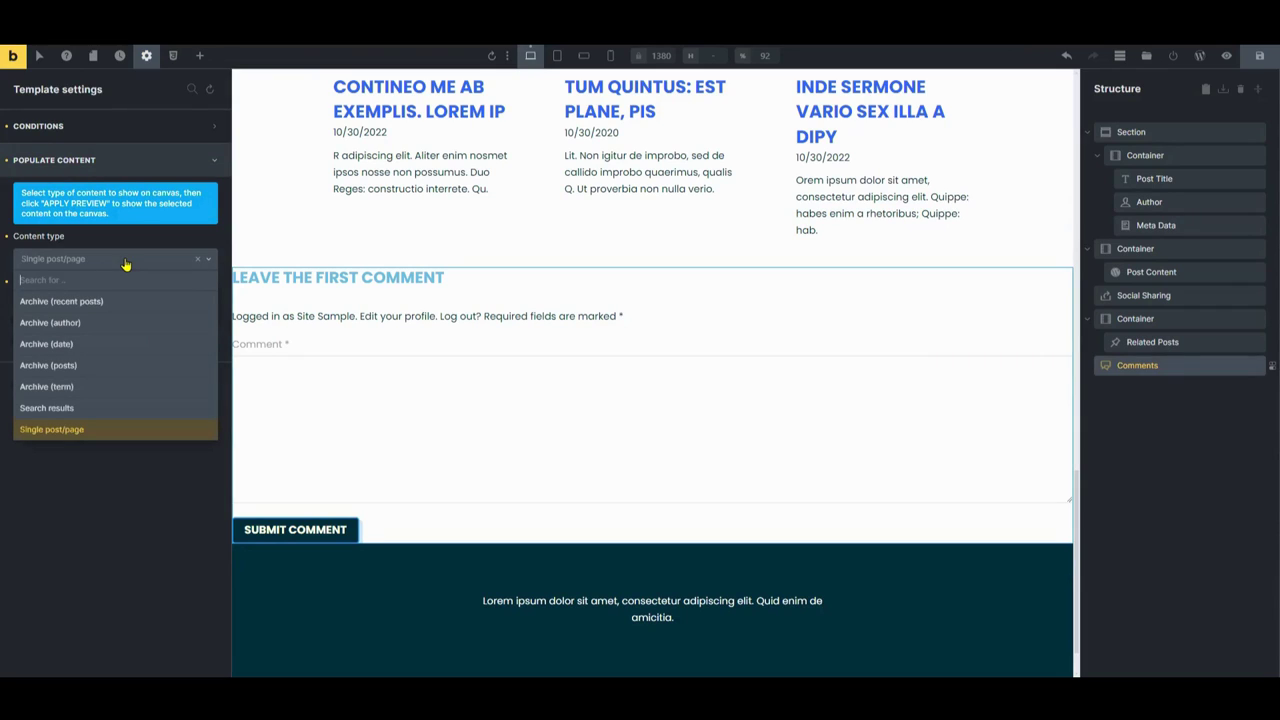
click(126, 262)
click(100, 306)
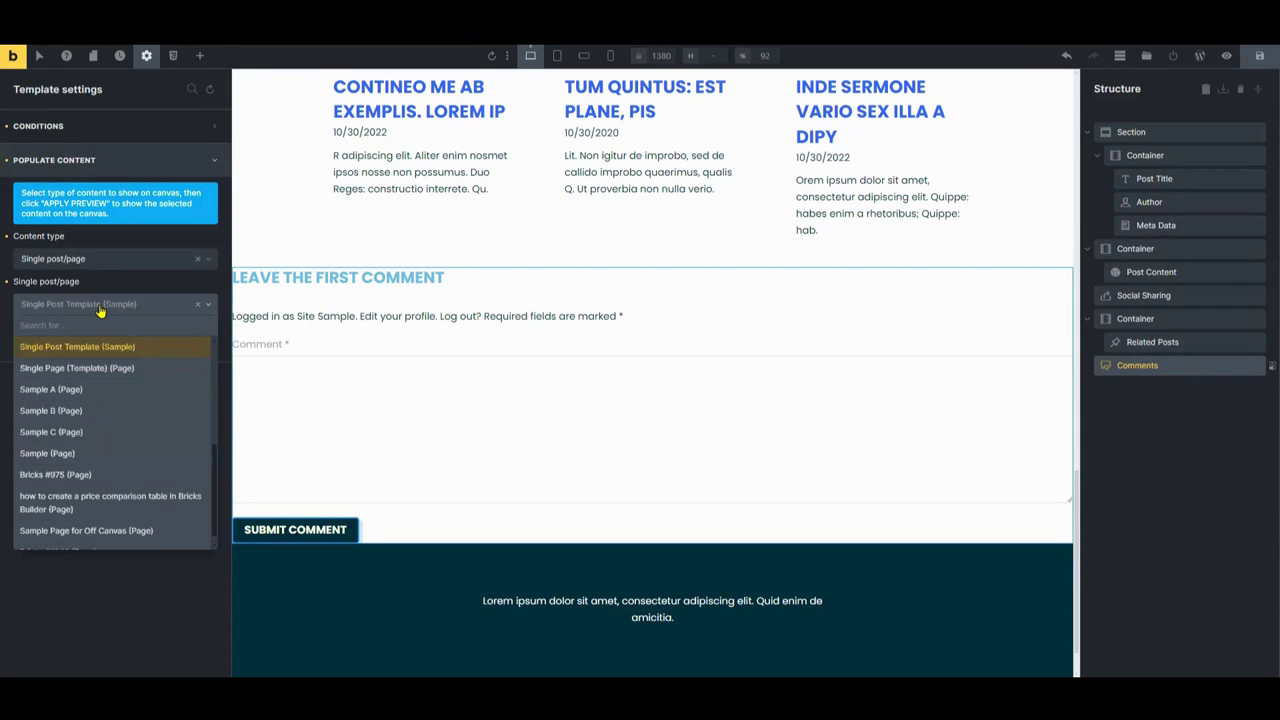
click(97, 347)
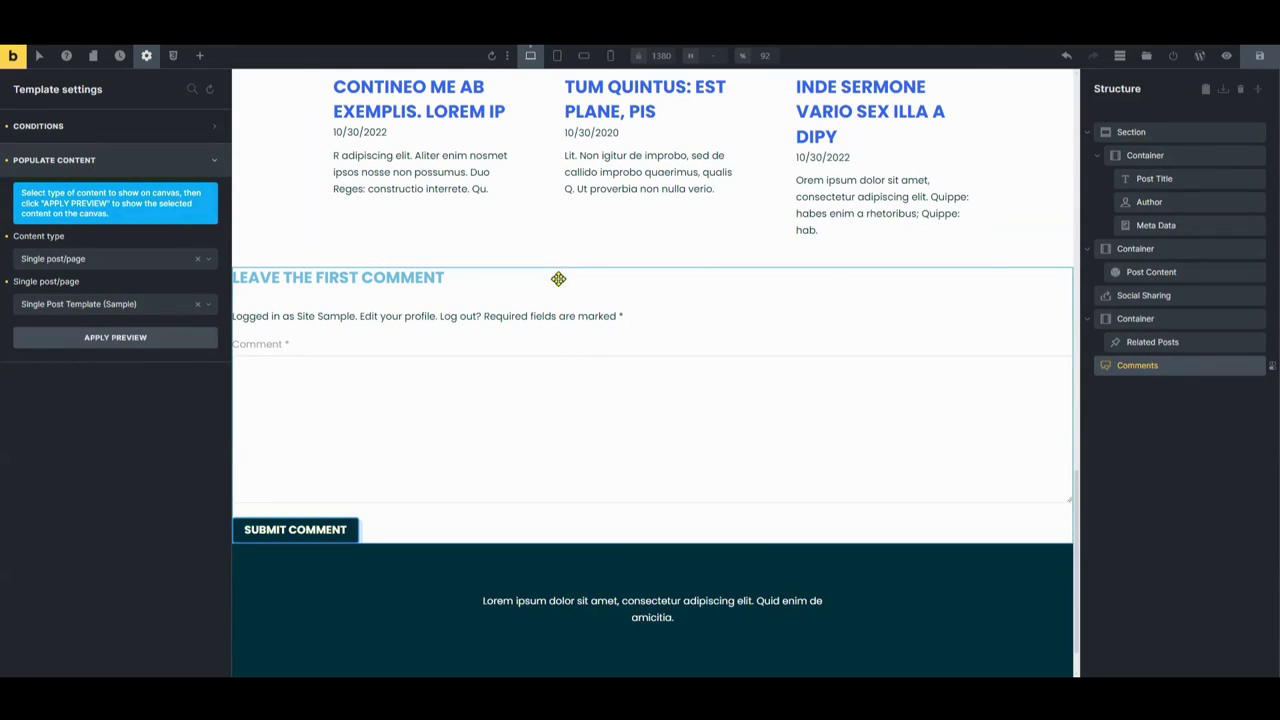
Select the Comments element and switch to the live preview of the template.
click(195, 129)
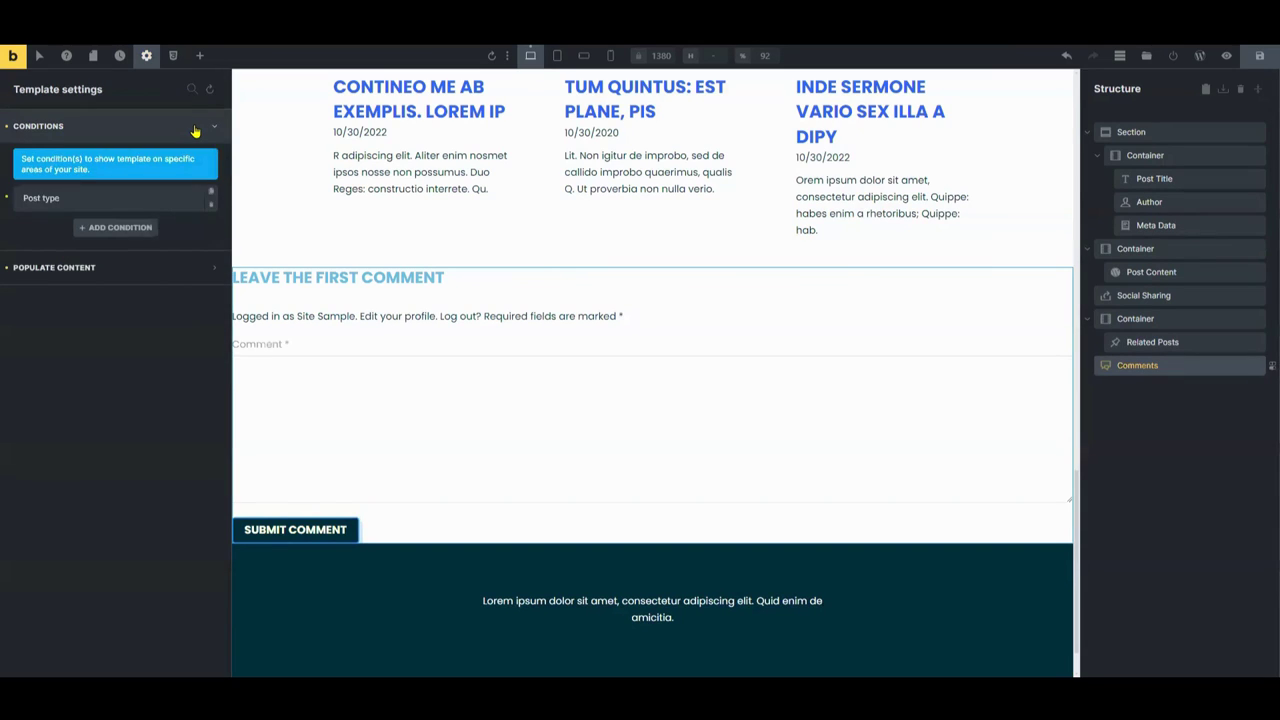
click(195, 129)
click(570, 446)
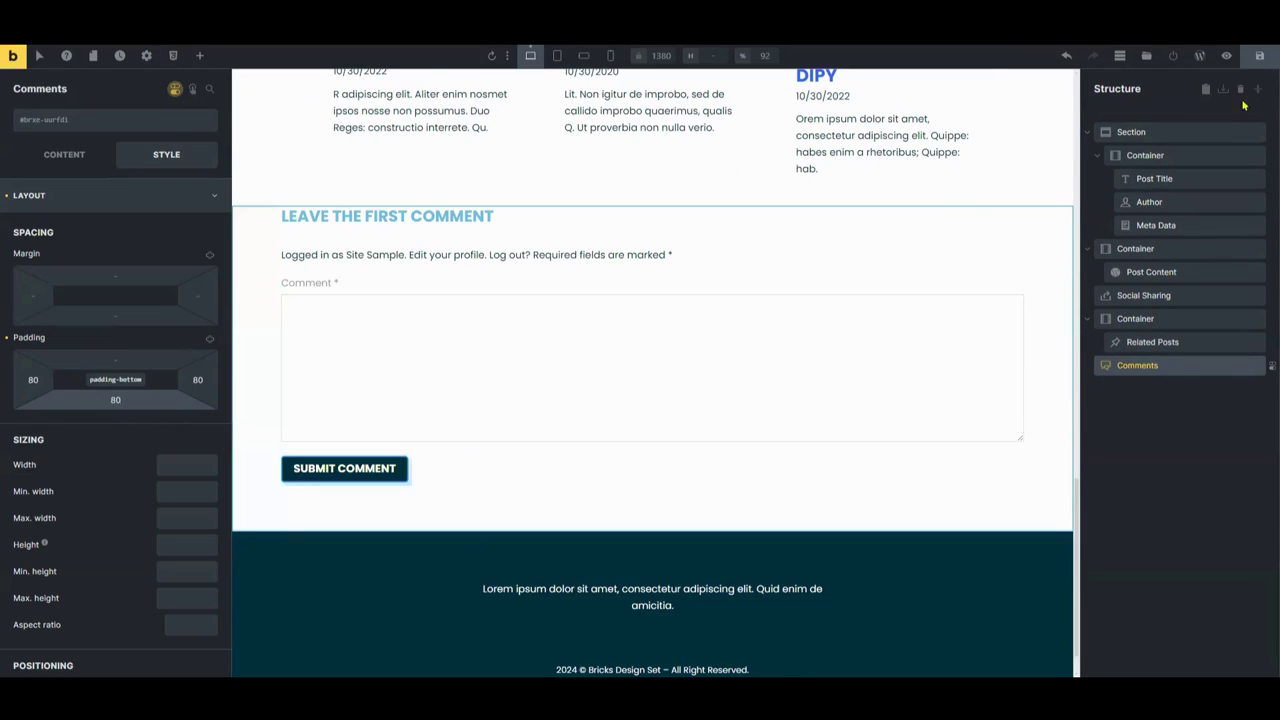
click(1226, 55)
Scroll through the sample post preview, then return to the builder editor.
scroll(751, 327, up, 10)
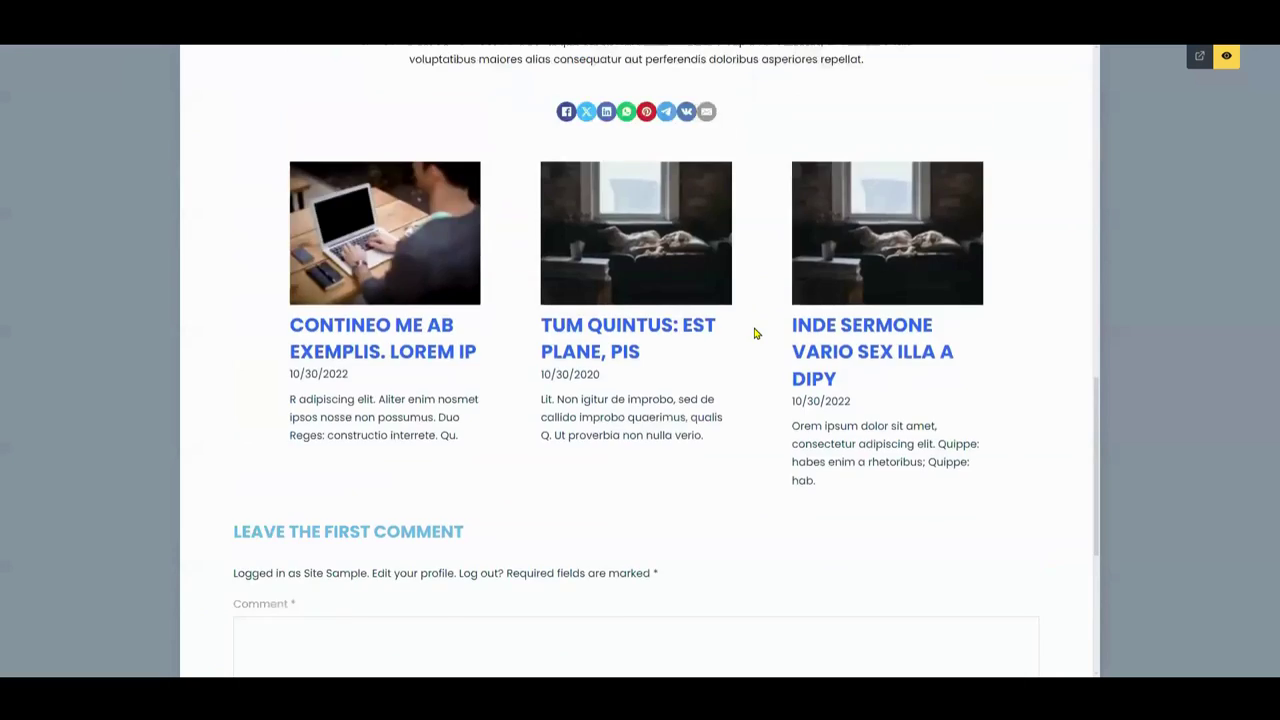
scroll(762, 328, up, 5)
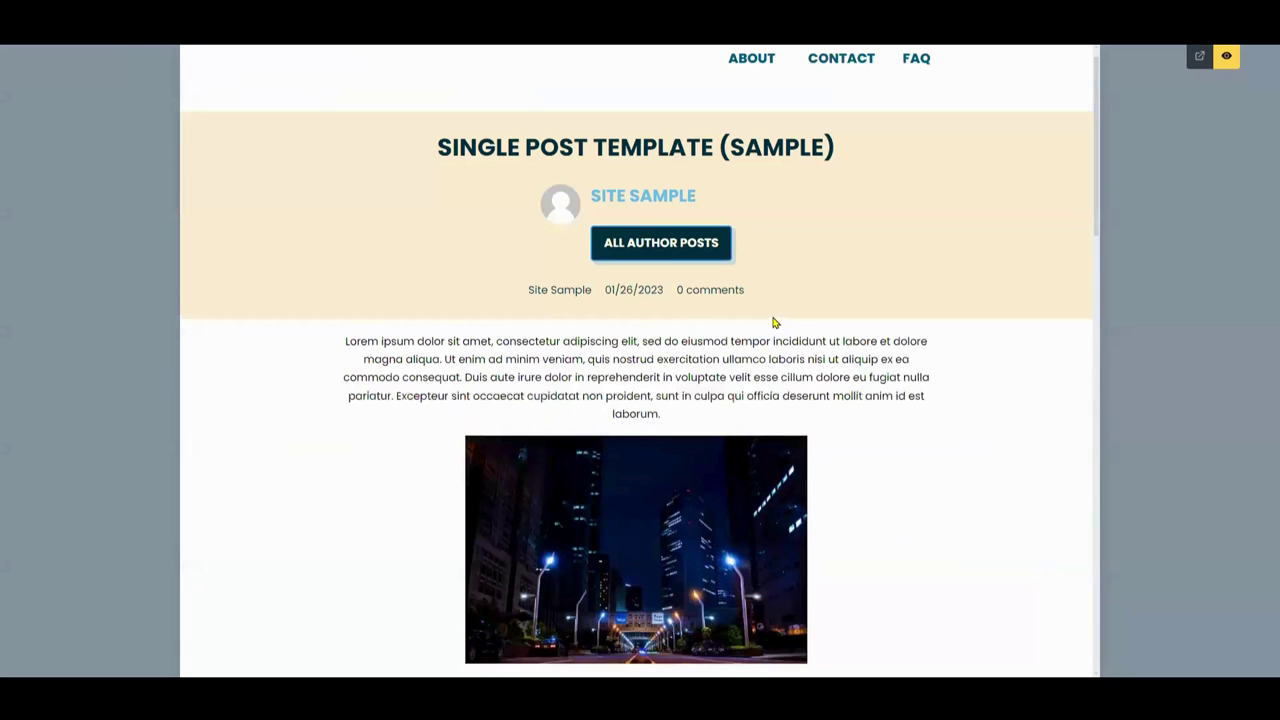
scroll(770, 324, down, 9)
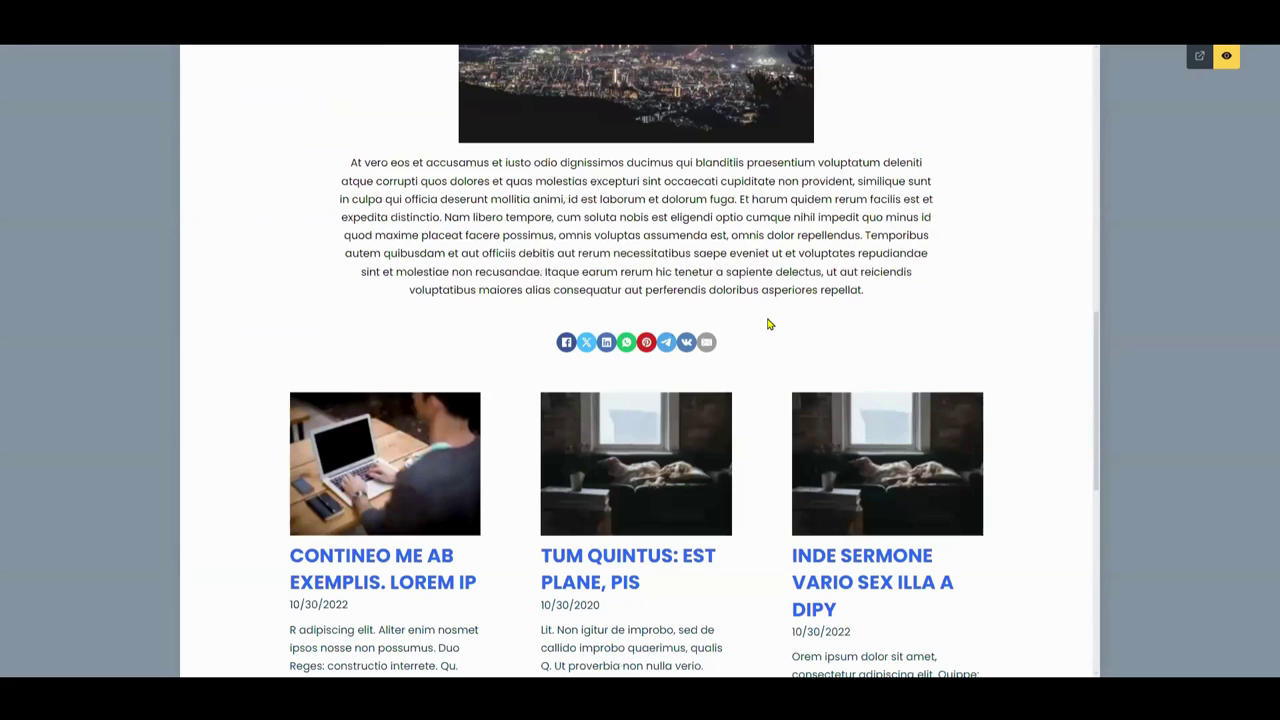
scroll(767, 318, down, 6)
scroll(769, 318, up, 3)
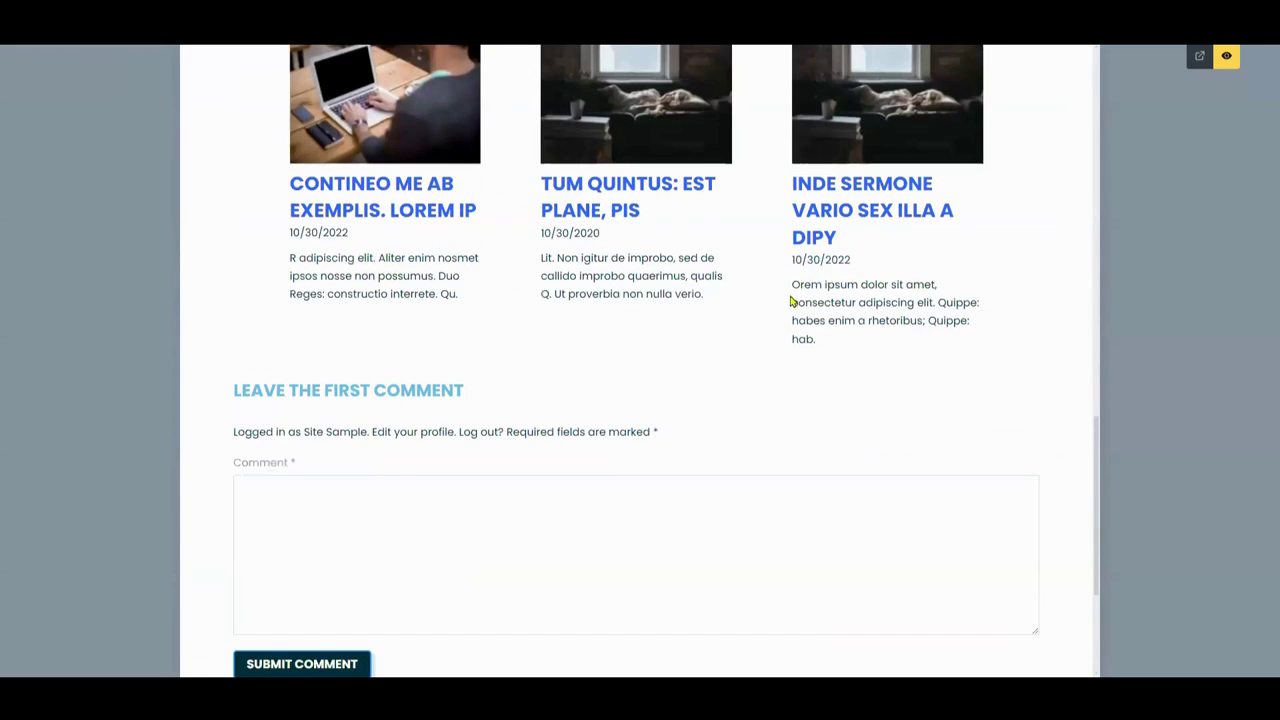
scroll(790, 300, up, 6)
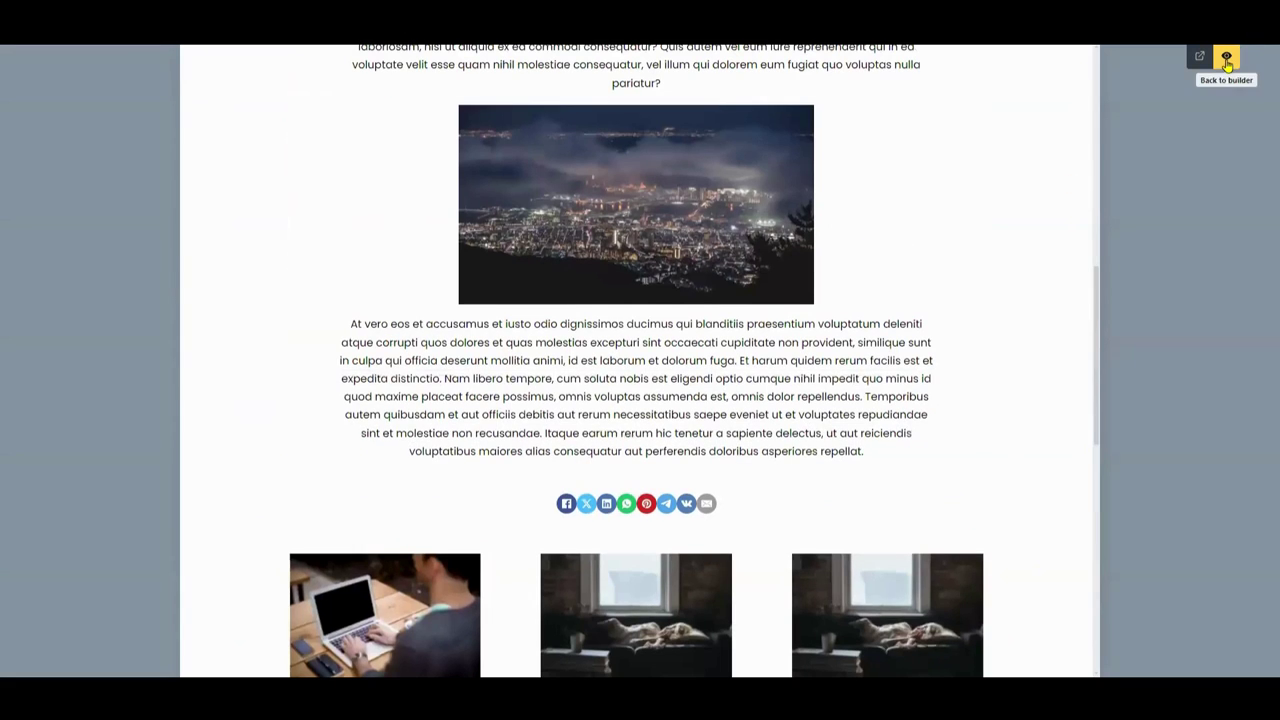
click(1227, 59)
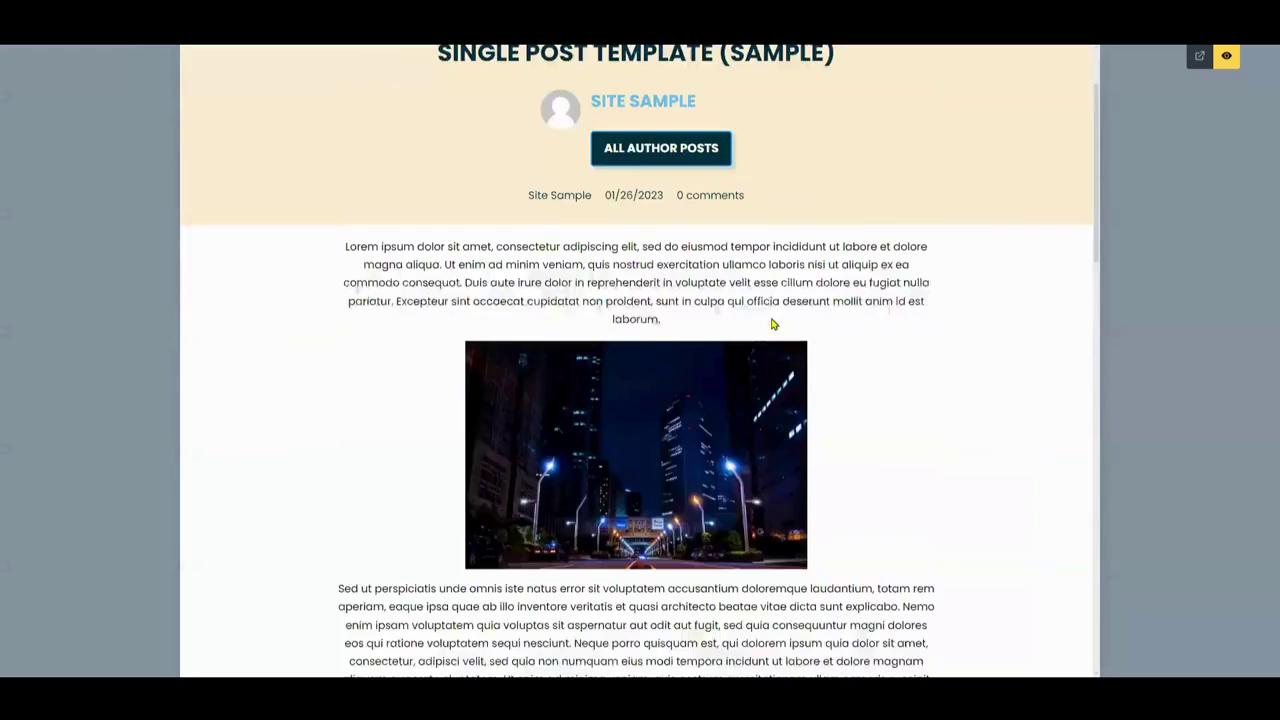
scroll(771, 323, down, 6)
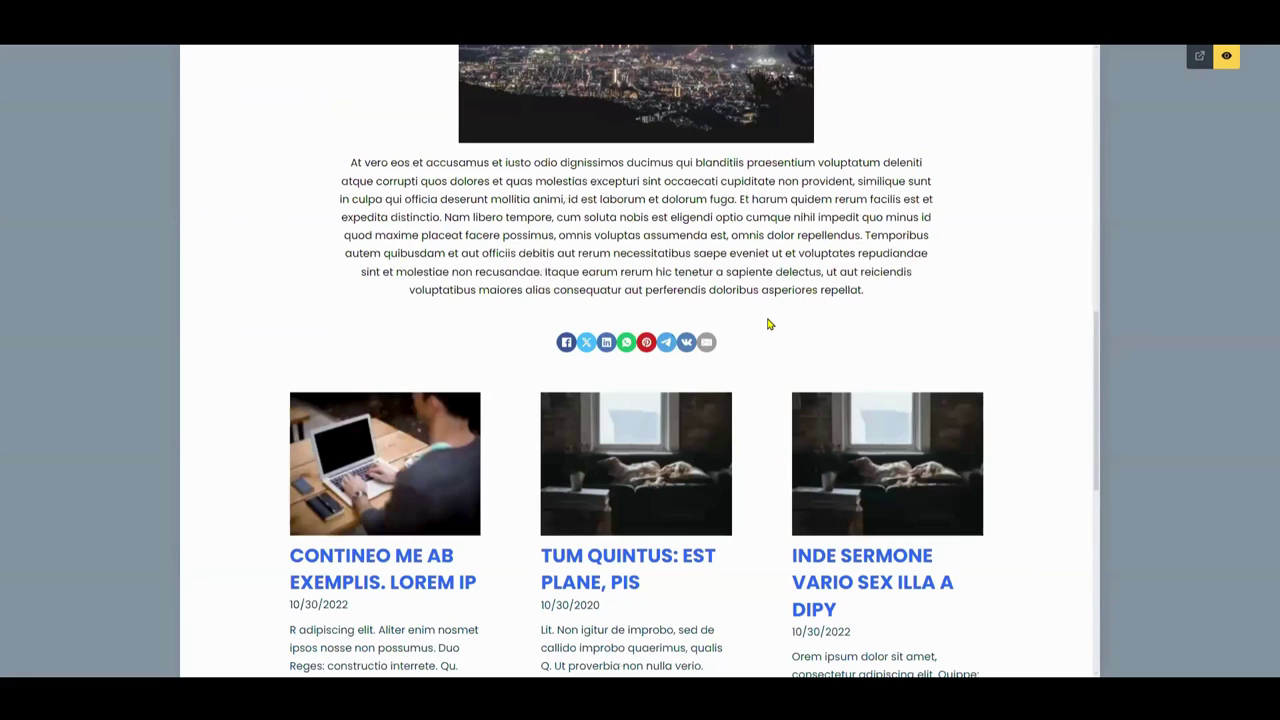
scroll(770, 323, down, 6)
scroll(770, 323, up, 3)
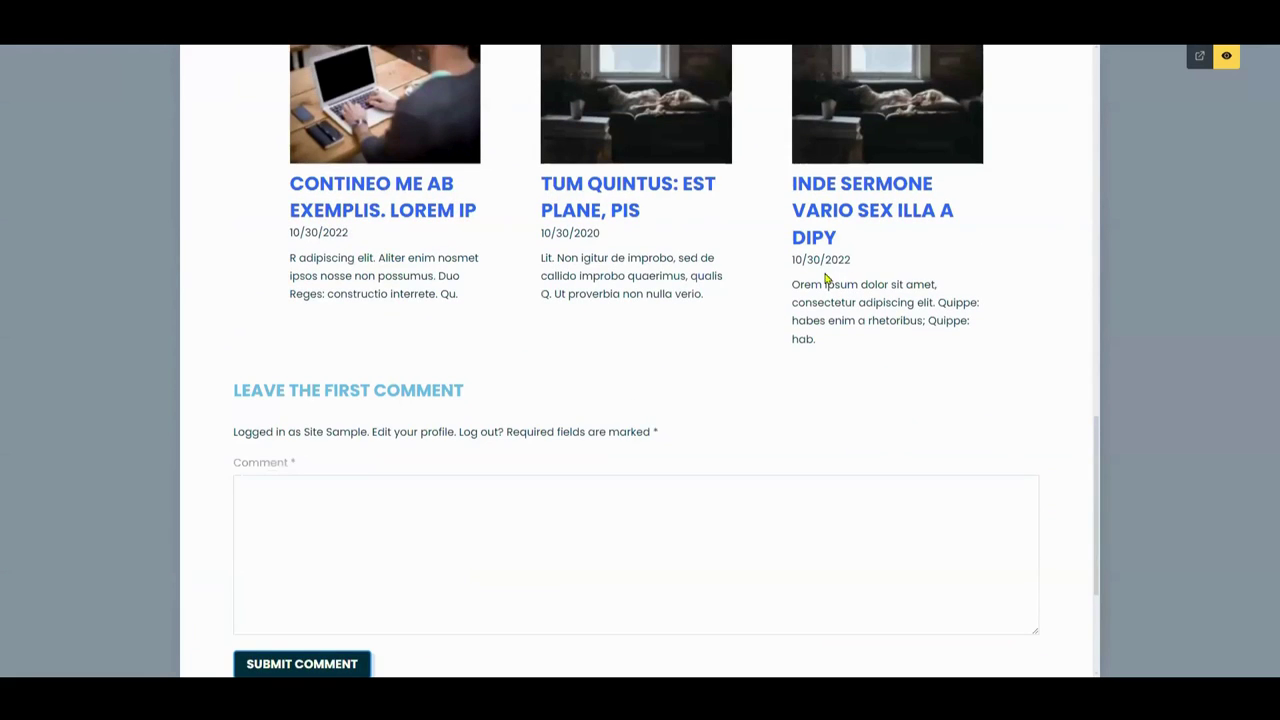
scroll(826, 279, up, 5)
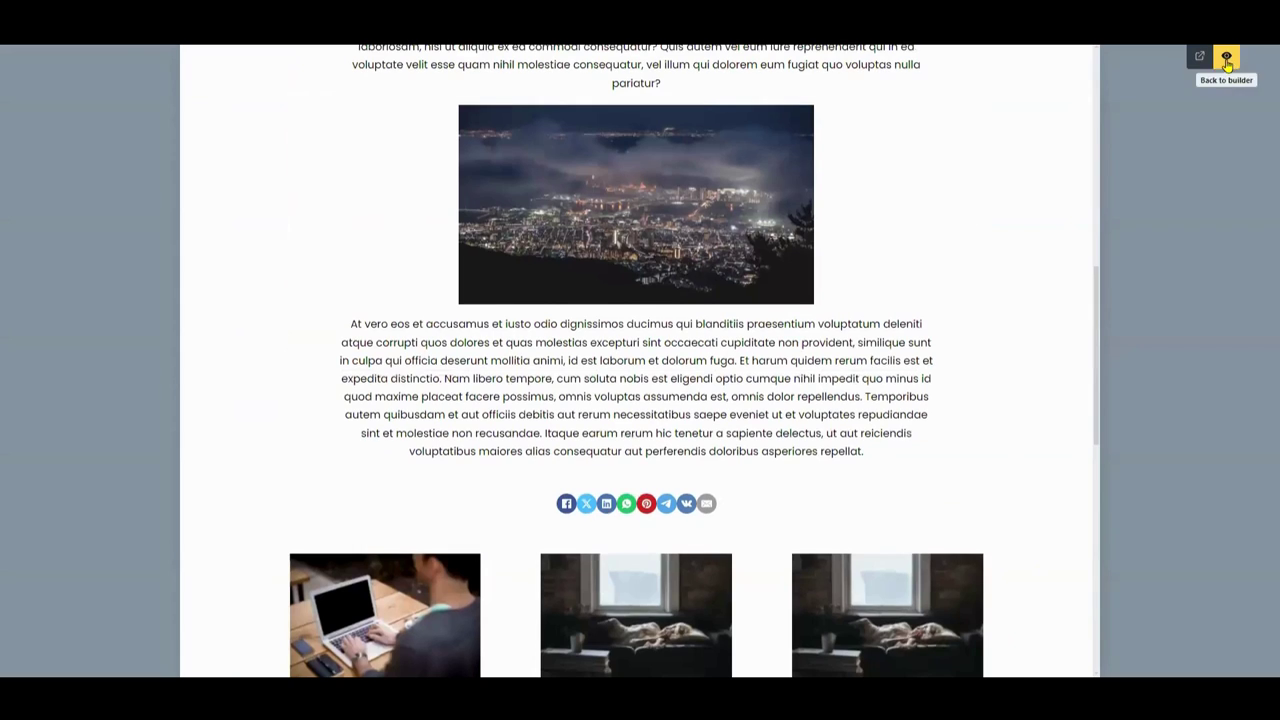
click(1227, 60)
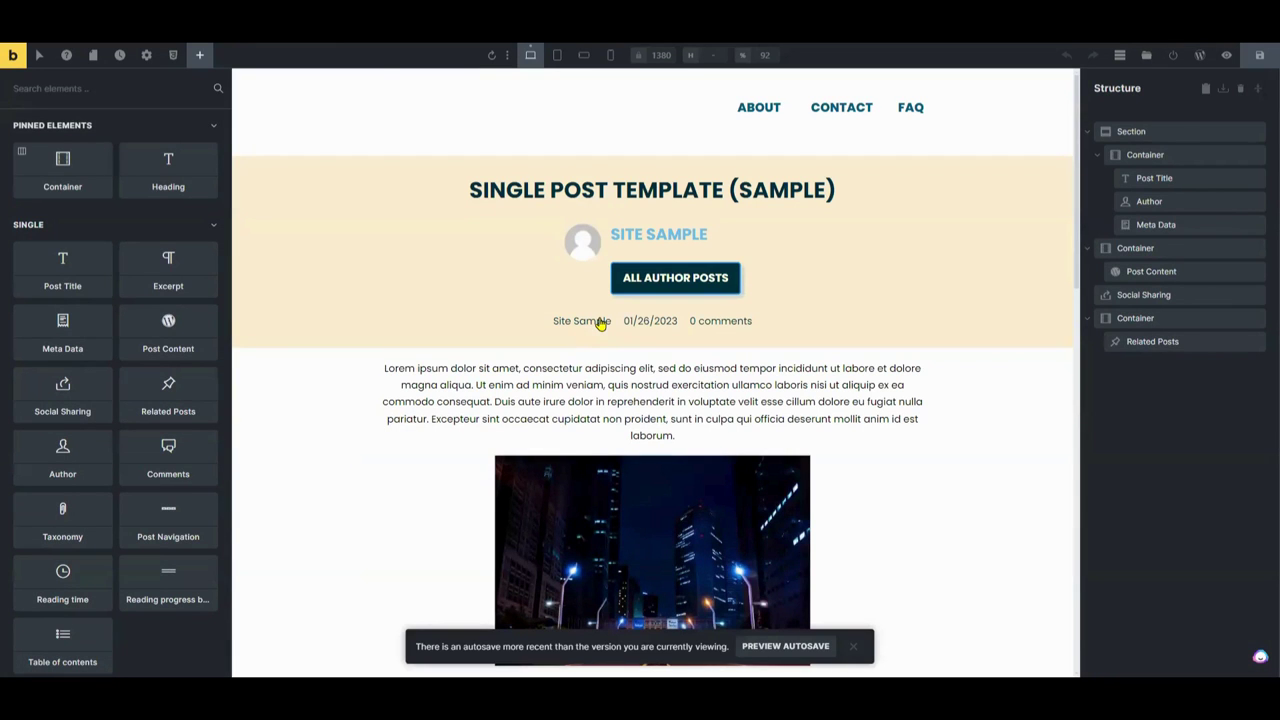
Open the template's display conditions and inspect the existing Post type condition.
click(146, 55)
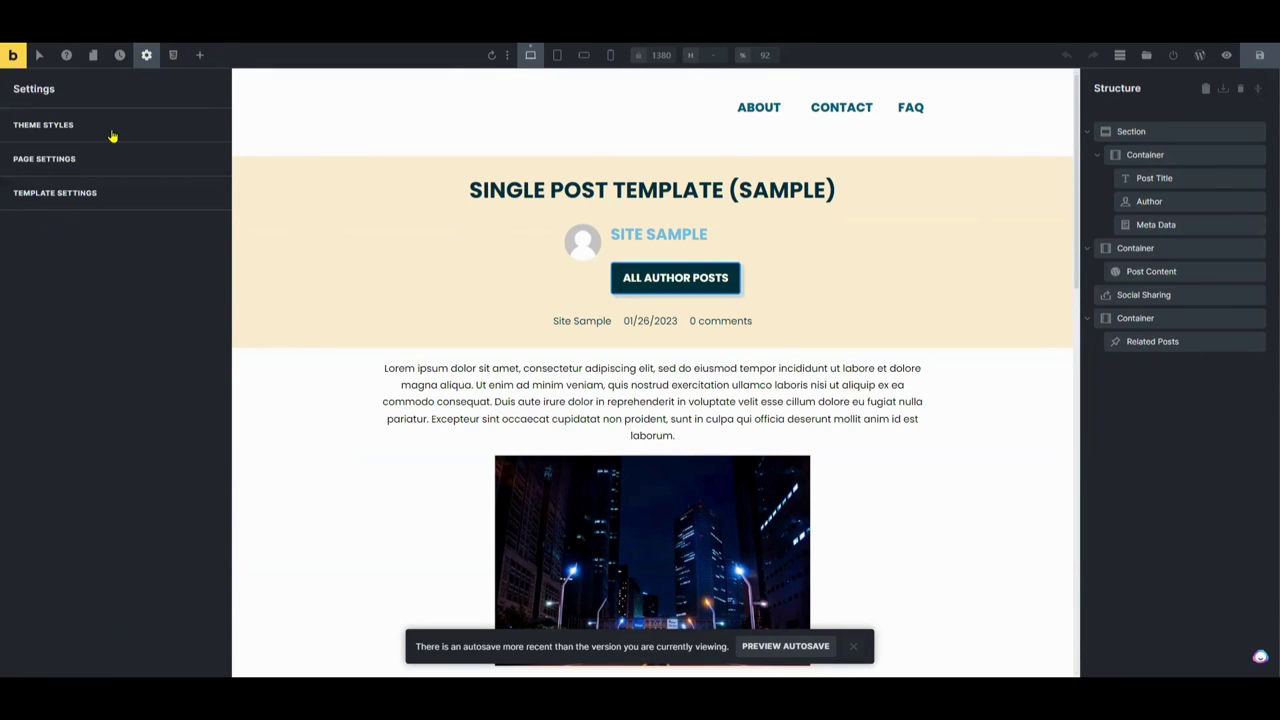
click(117, 190)
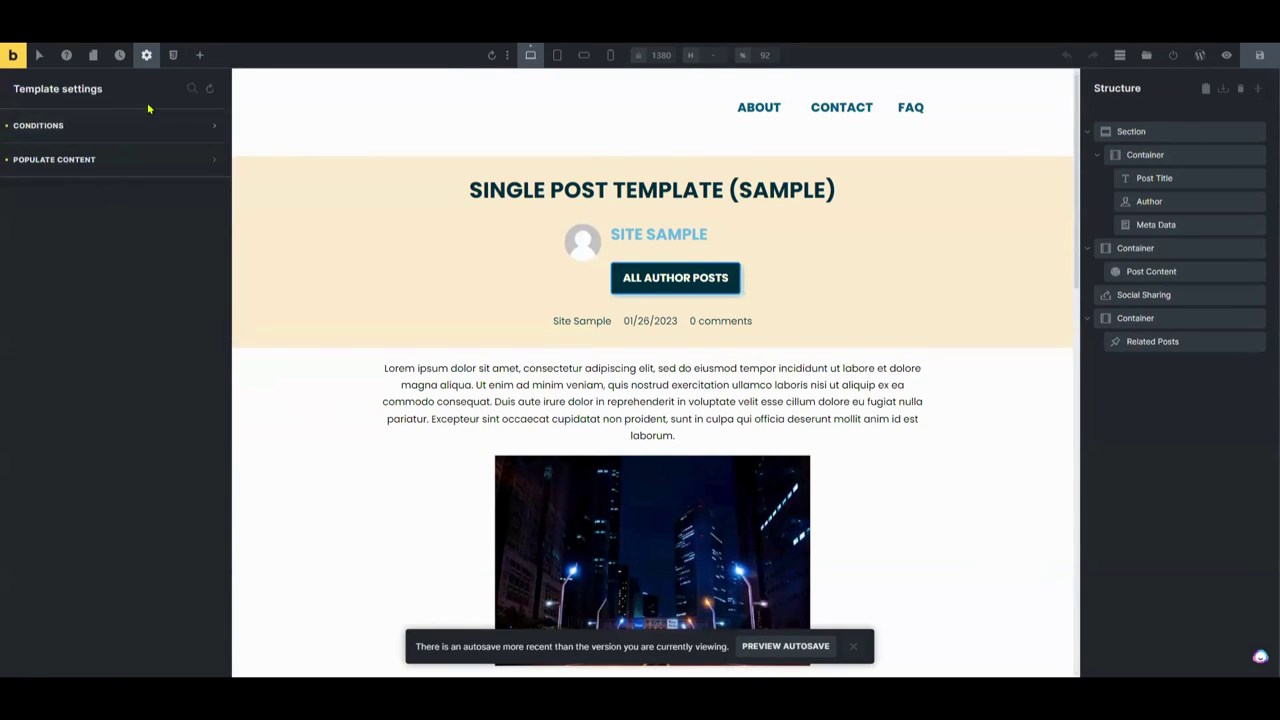
click(120, 131)
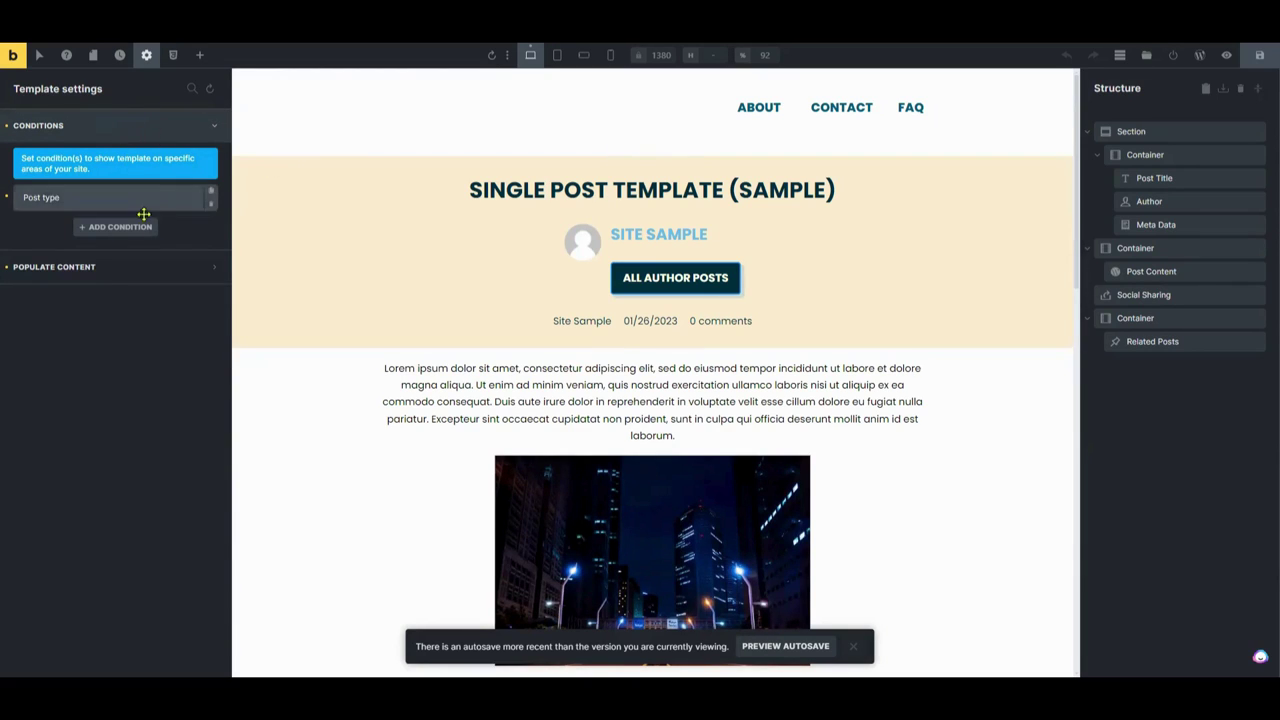
scroll(626, 288, down, 10)
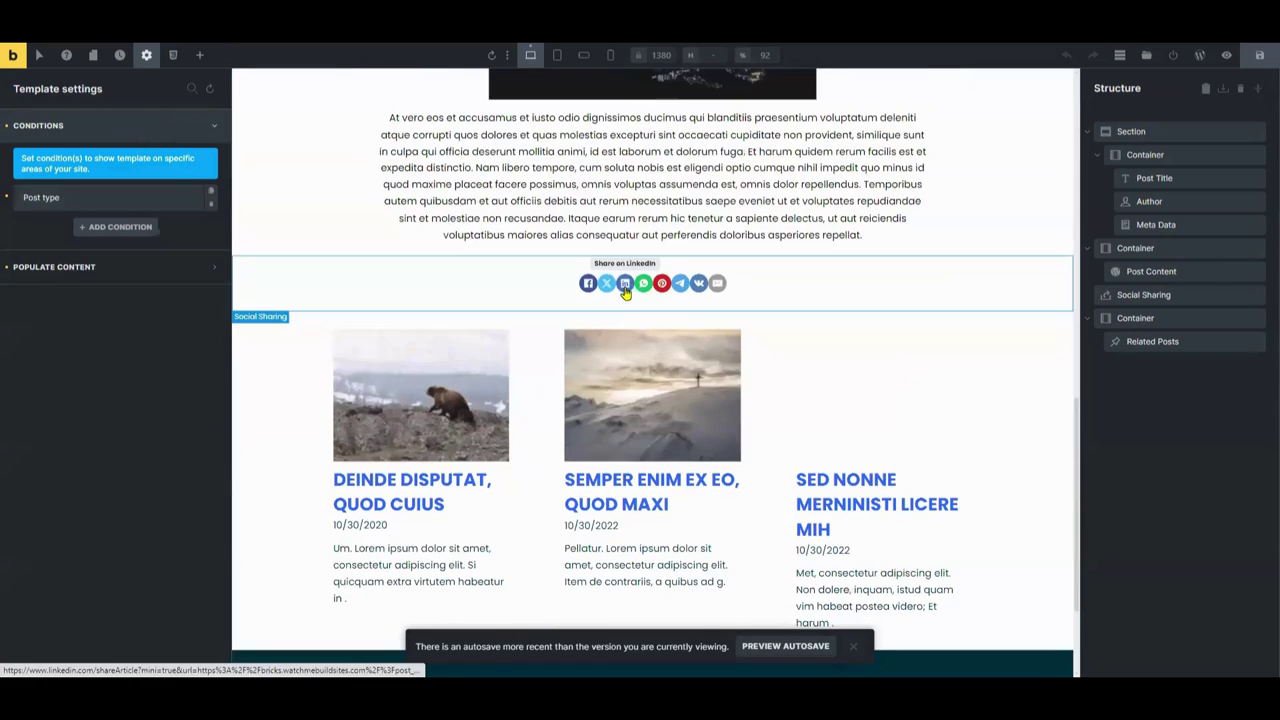
scroll(626, 288, up, 10)
click(181, 200)
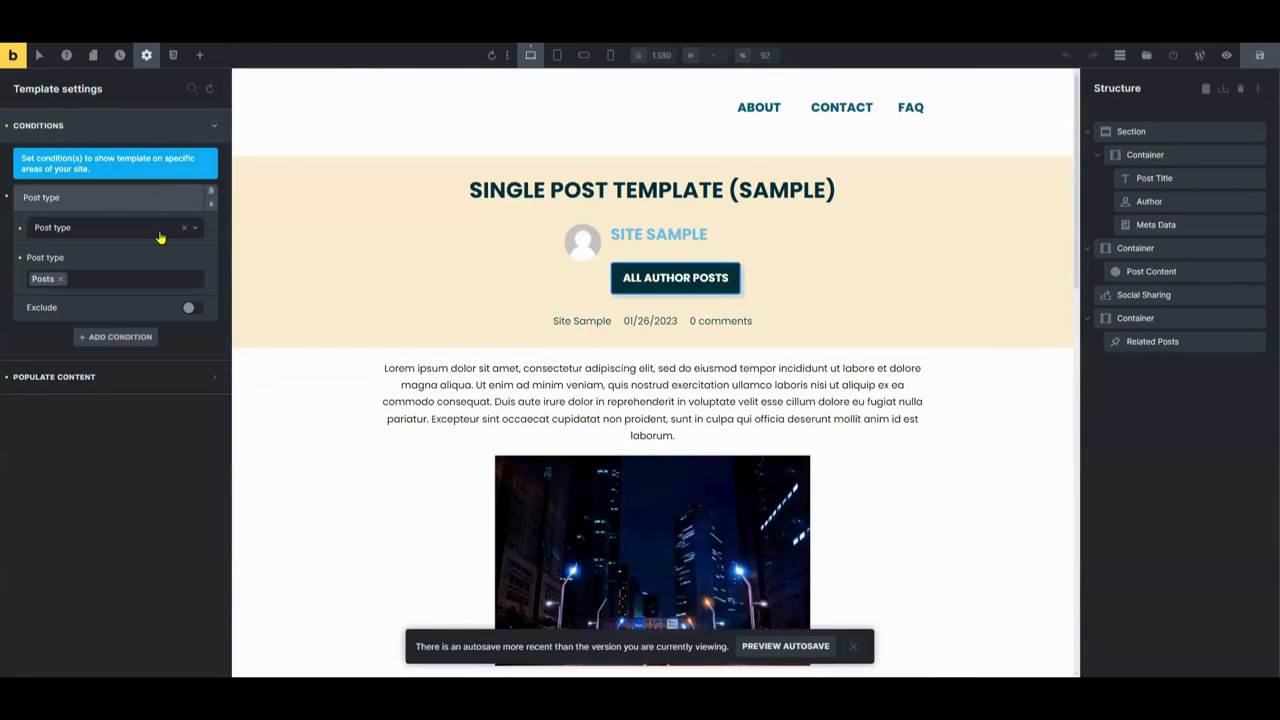
click(158, 230)
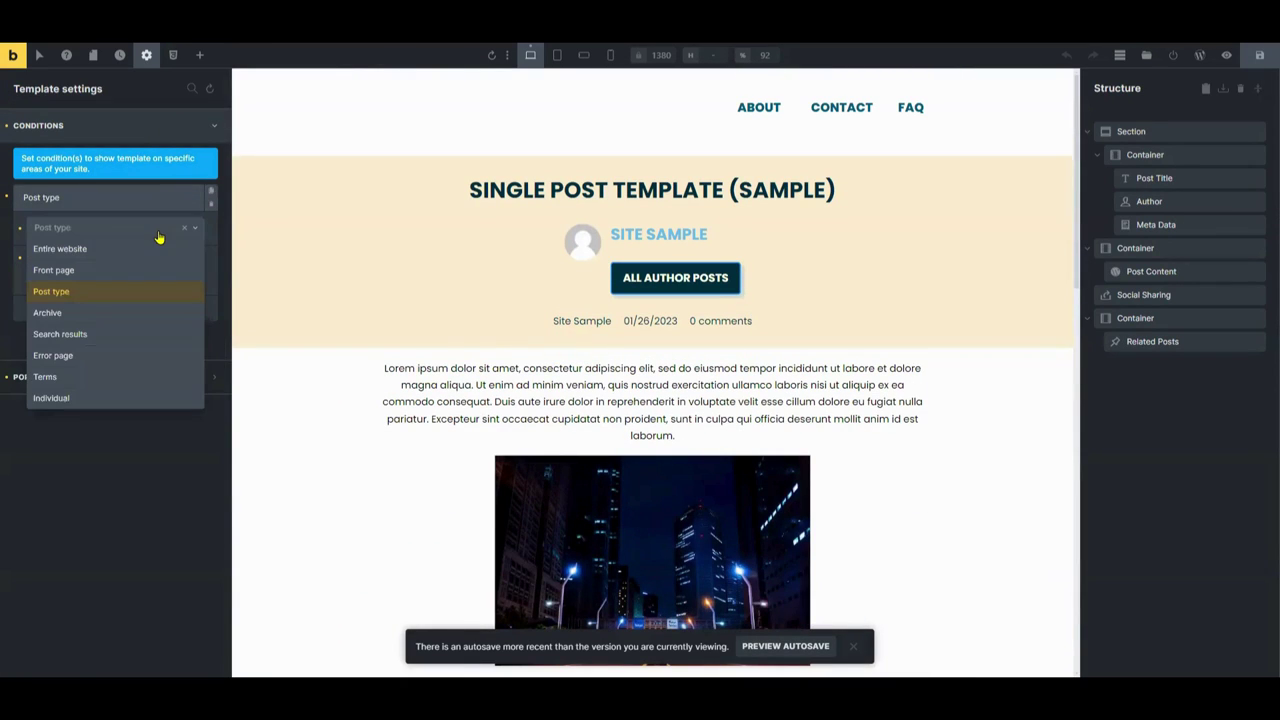
click(115, 448)
Add two extra display conditions, then delete both, keeping only Post type: Posts.
click(124, 337)
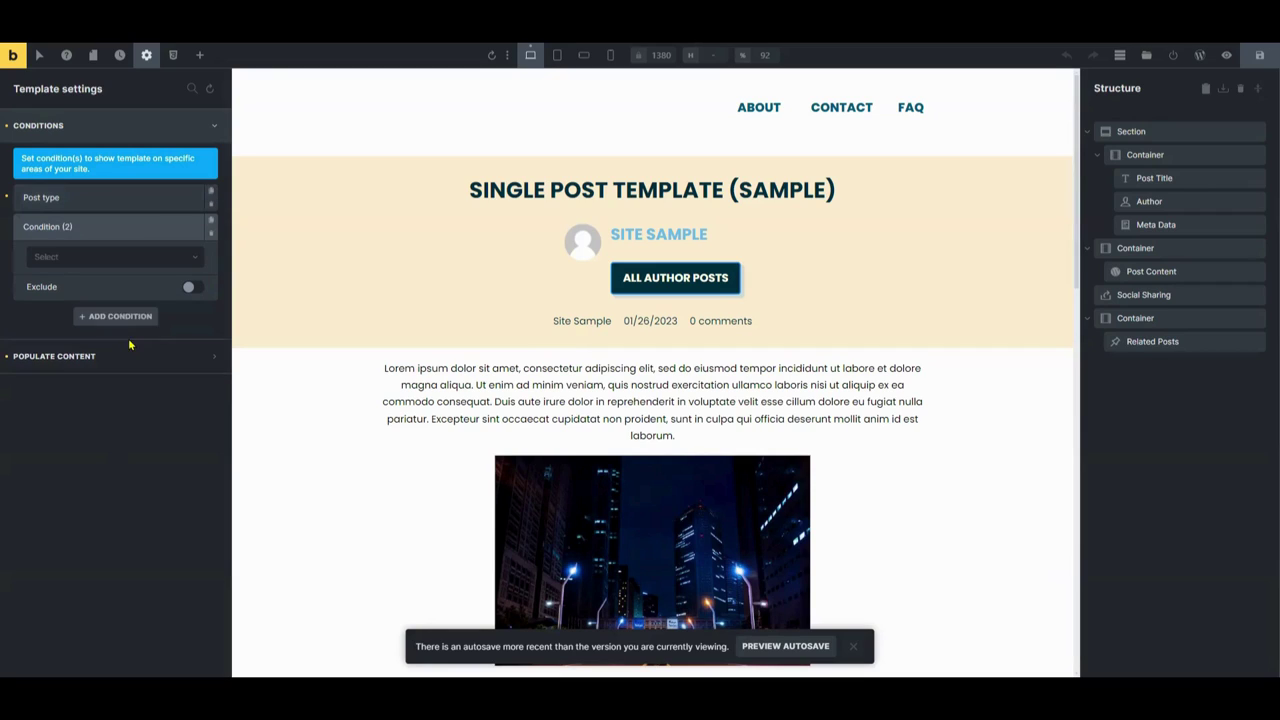
click(132, 258)
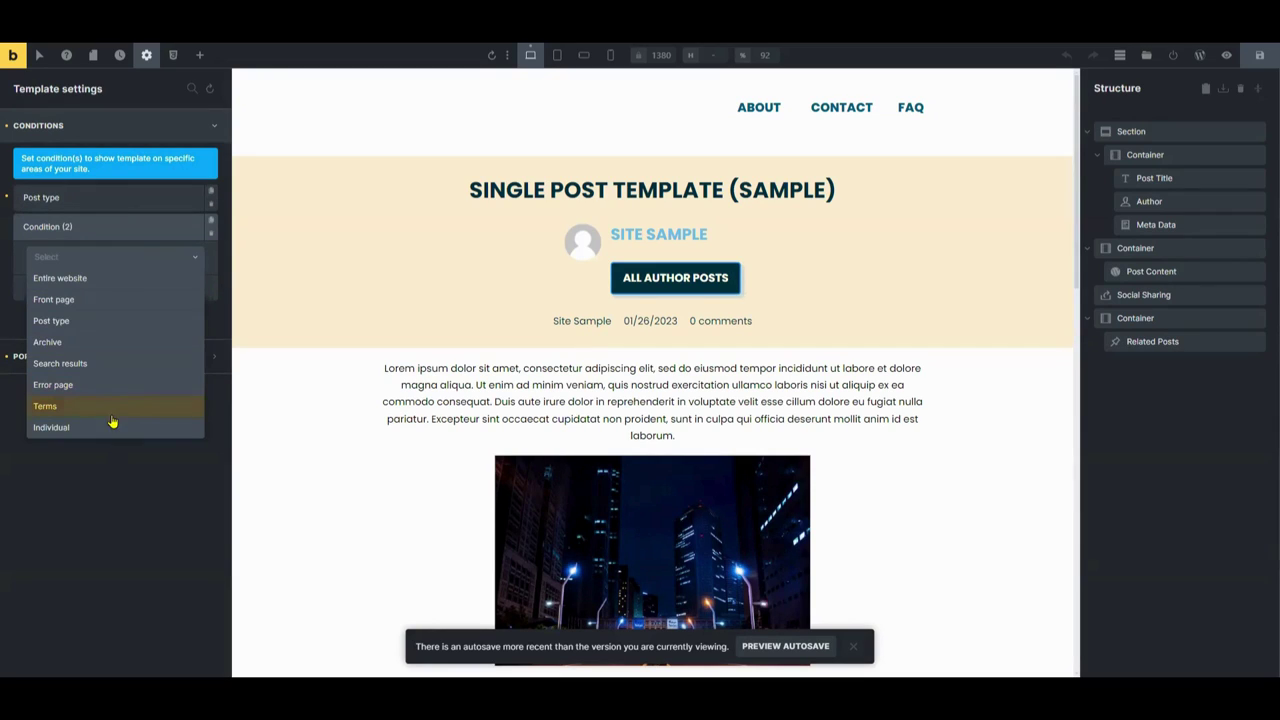
click(124, 440)
click(124, 316)
click(128, 290)
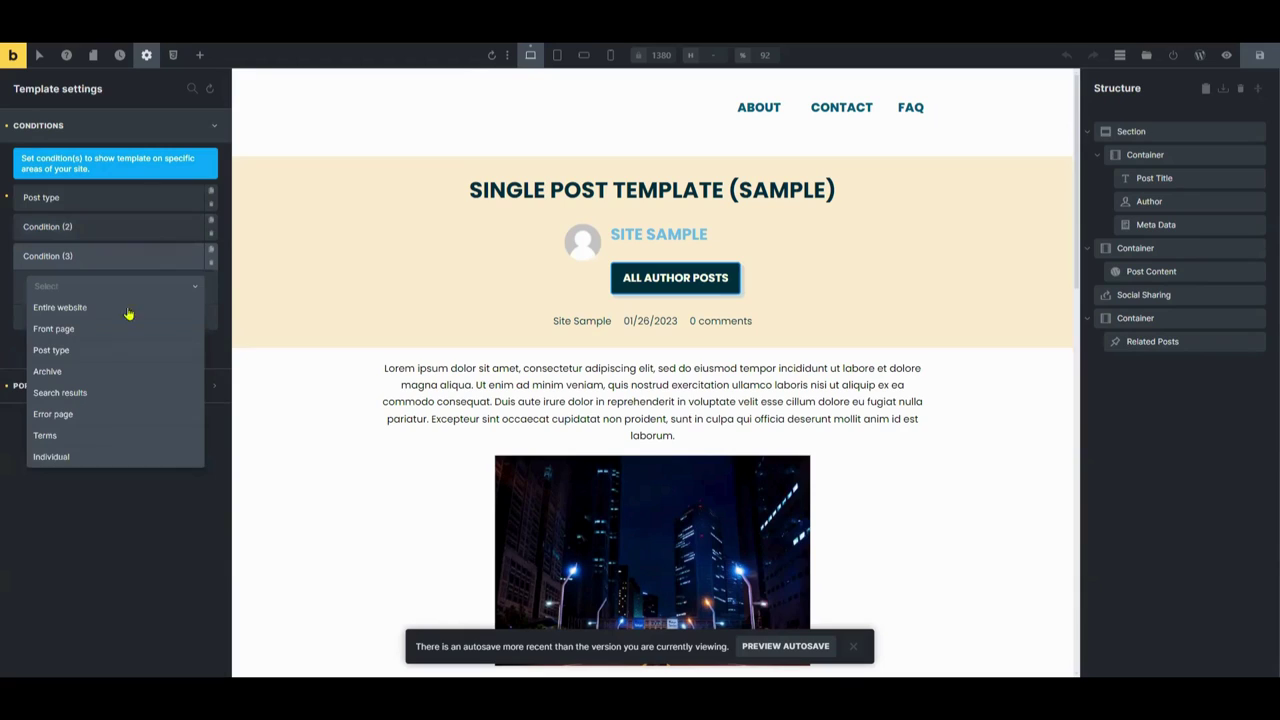
click(114, 290)
click(209, 234)
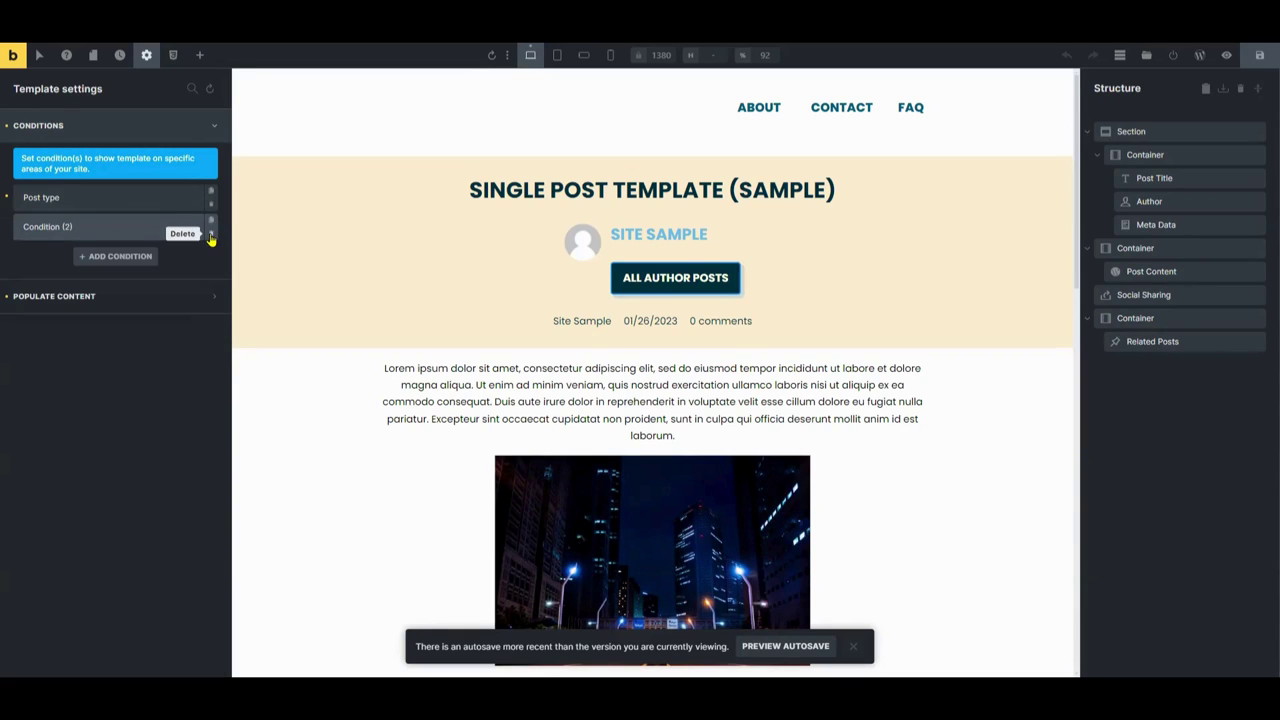
click(209, 234)
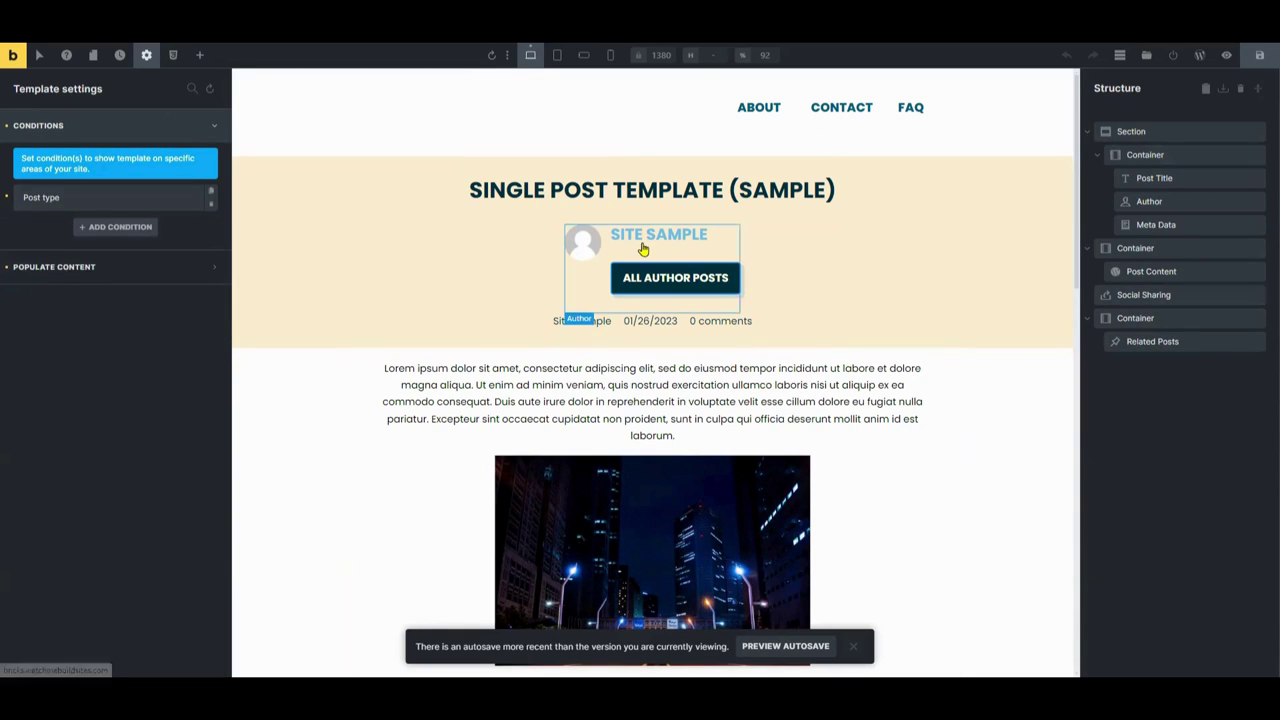
scroll(797, 362, down, 15)
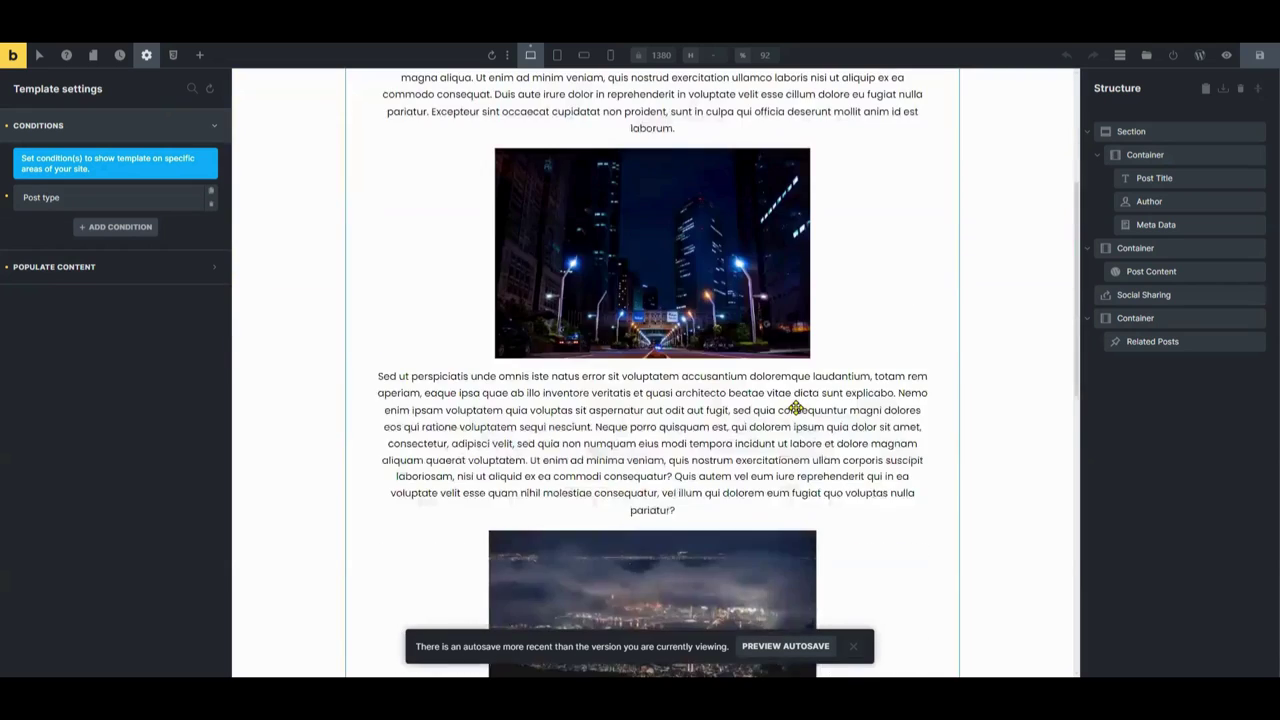
scroll(790, 370, up, 10)
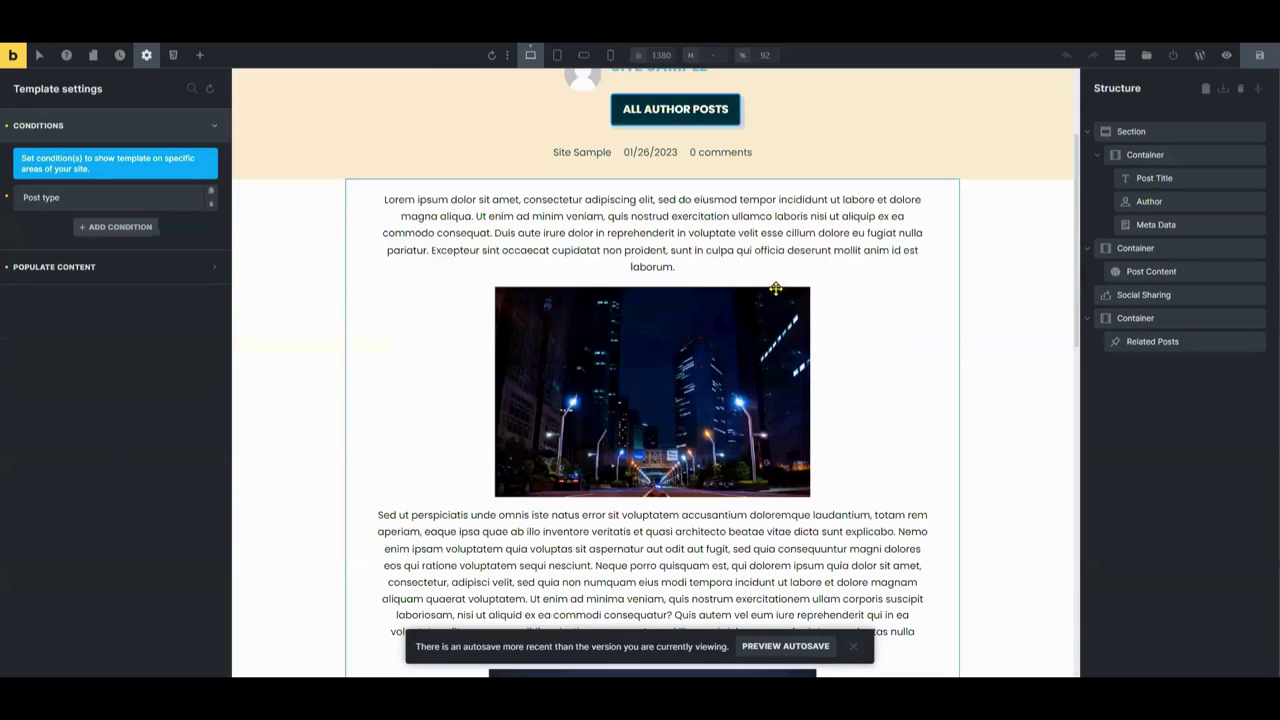
scroll(776, 289, up, 3)
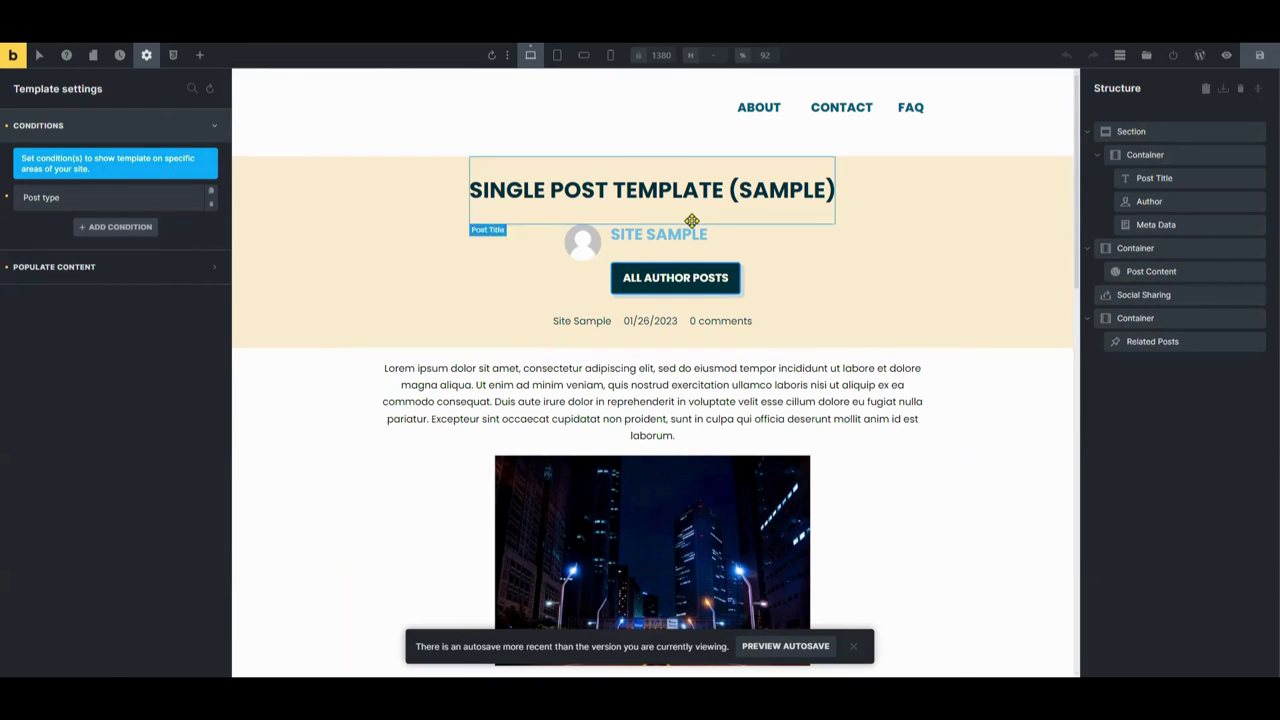
scroll(797, 406, down, 10)
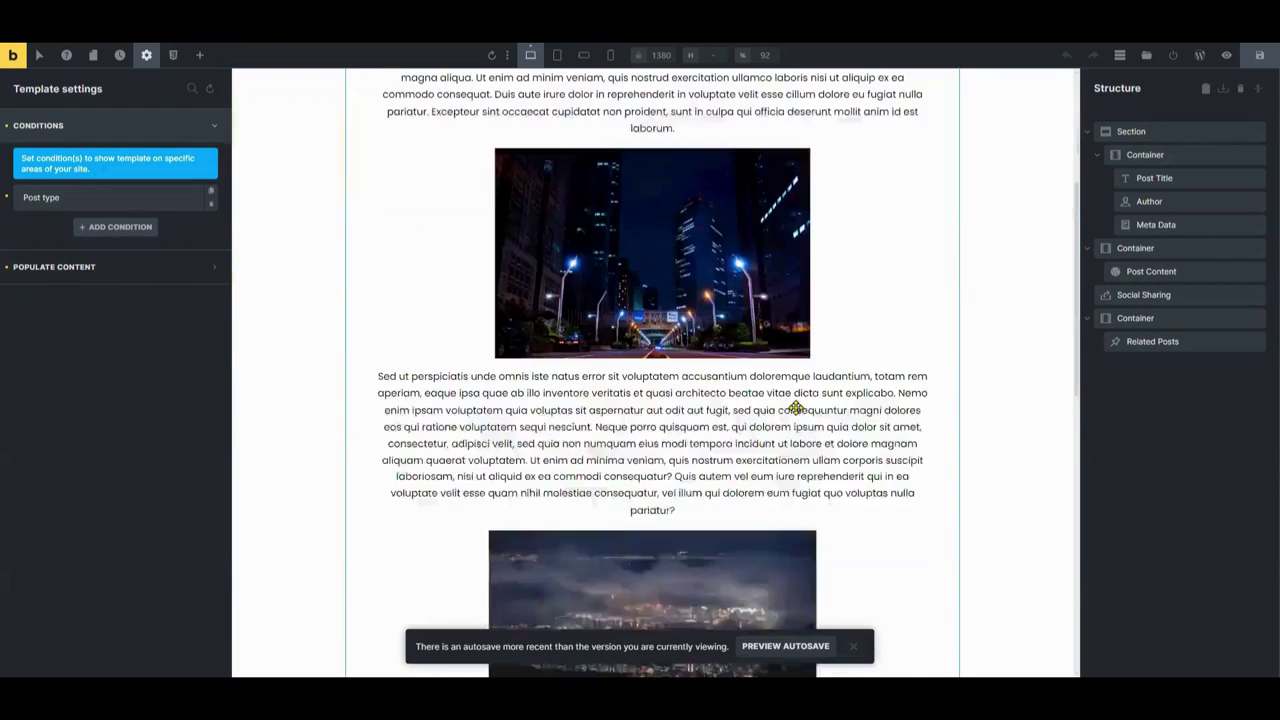
scroll(786, 342, up, 3)
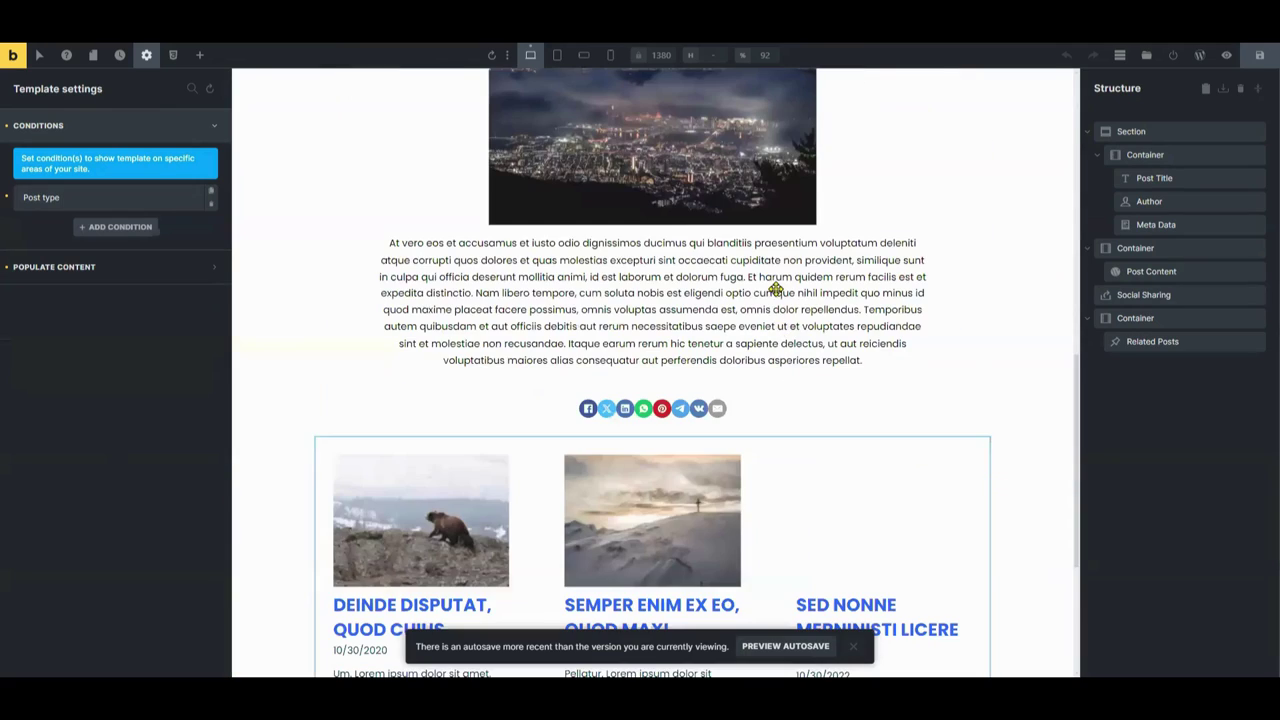
scroll(776, 289, up, 5)
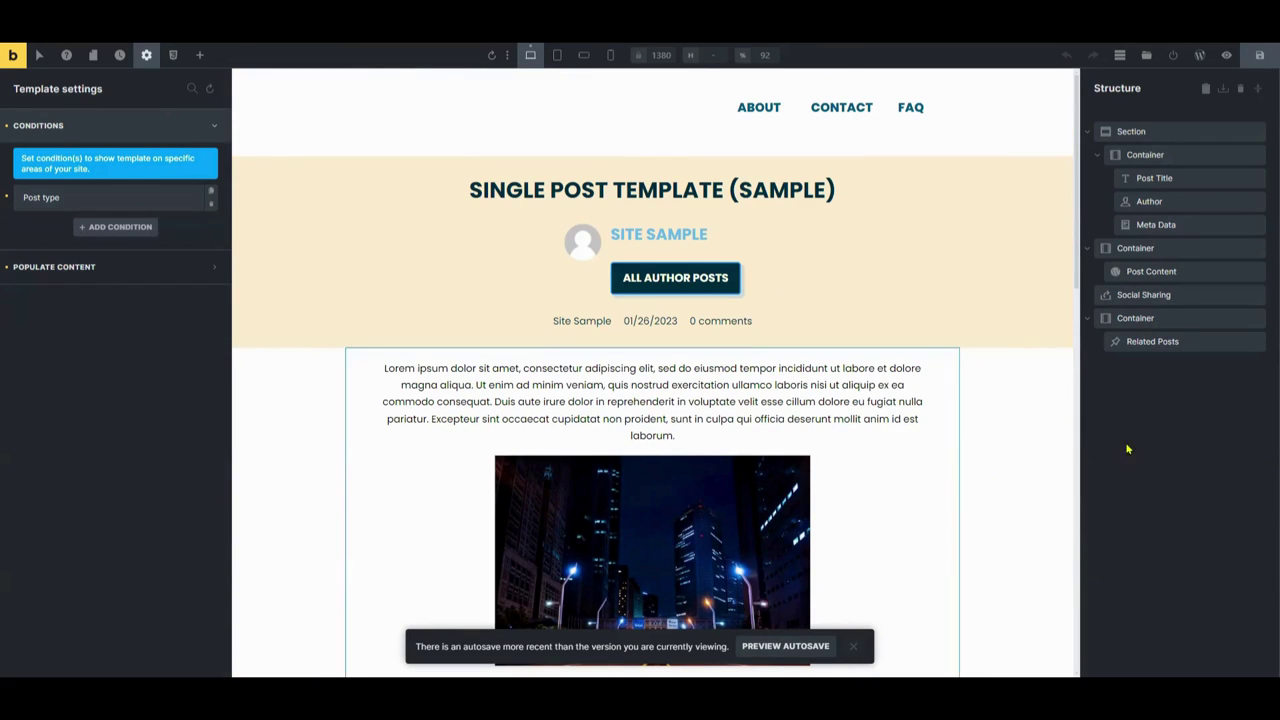
scroll(797, 362, down, 10)
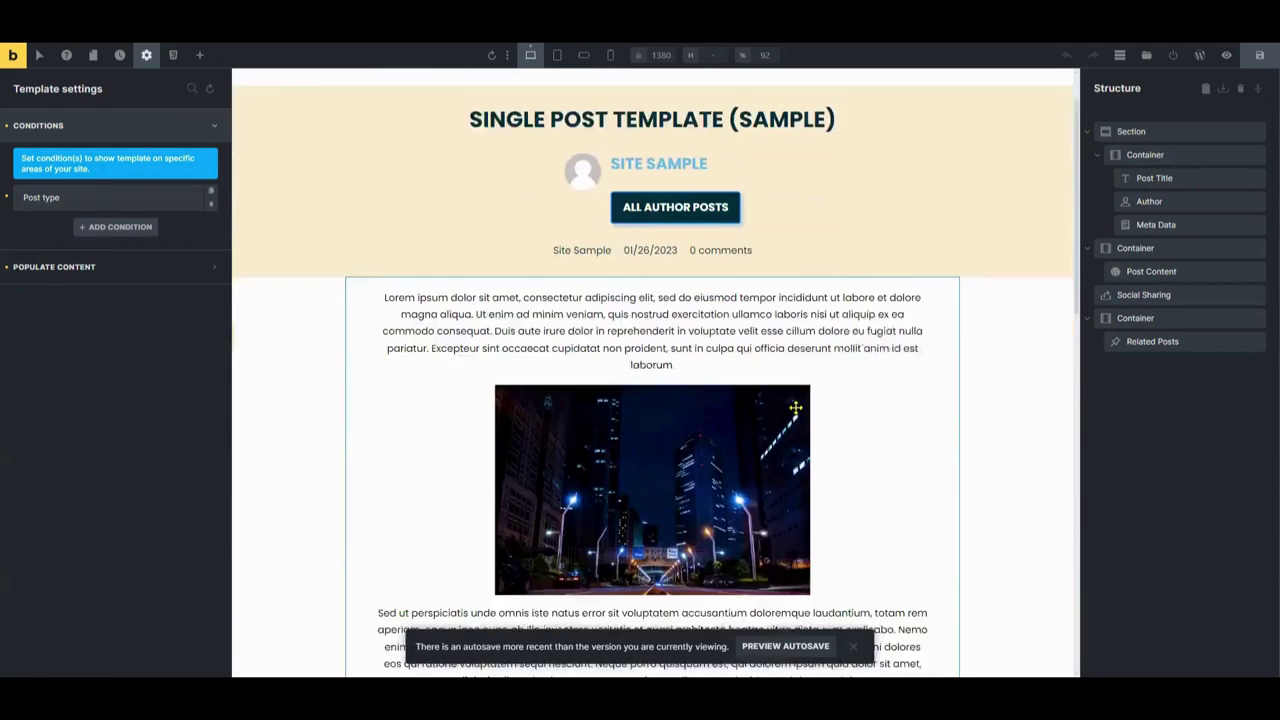
scroll(785, 340, up, 8)
scroll(776, 288, up, 3)
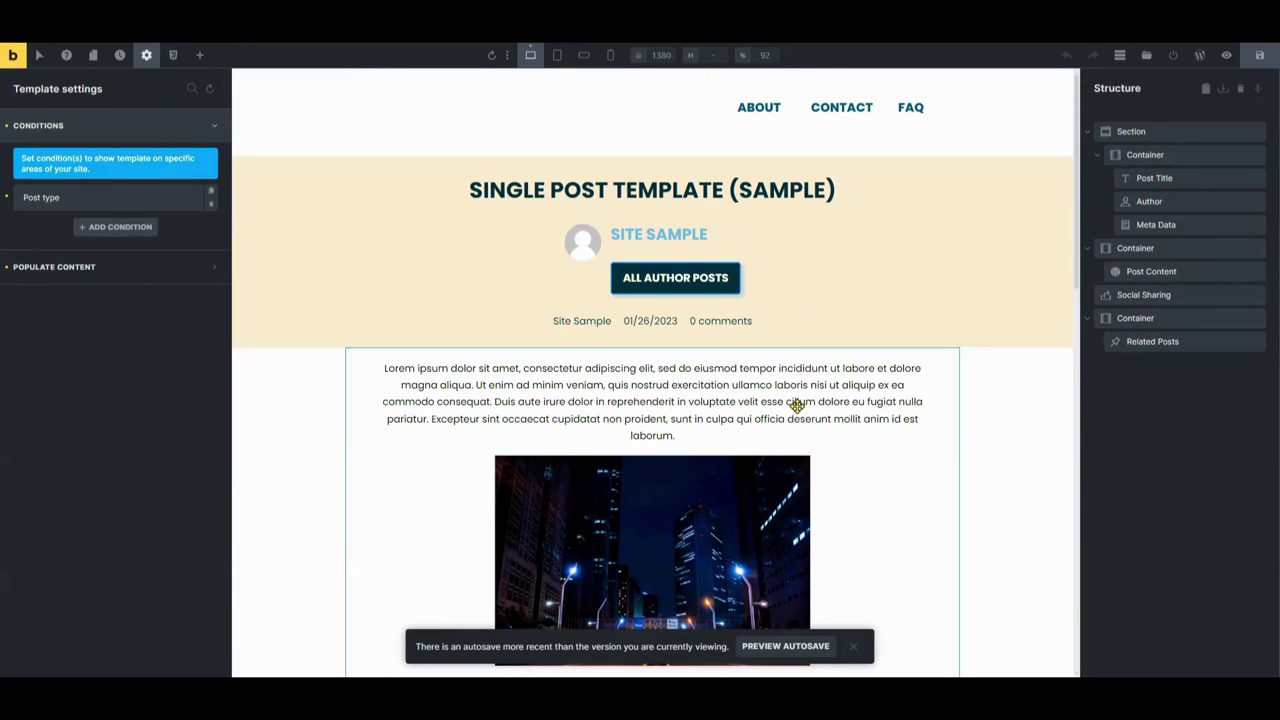
scroll(797, 407, down, 10)
scroll(786, 342, up, 3)
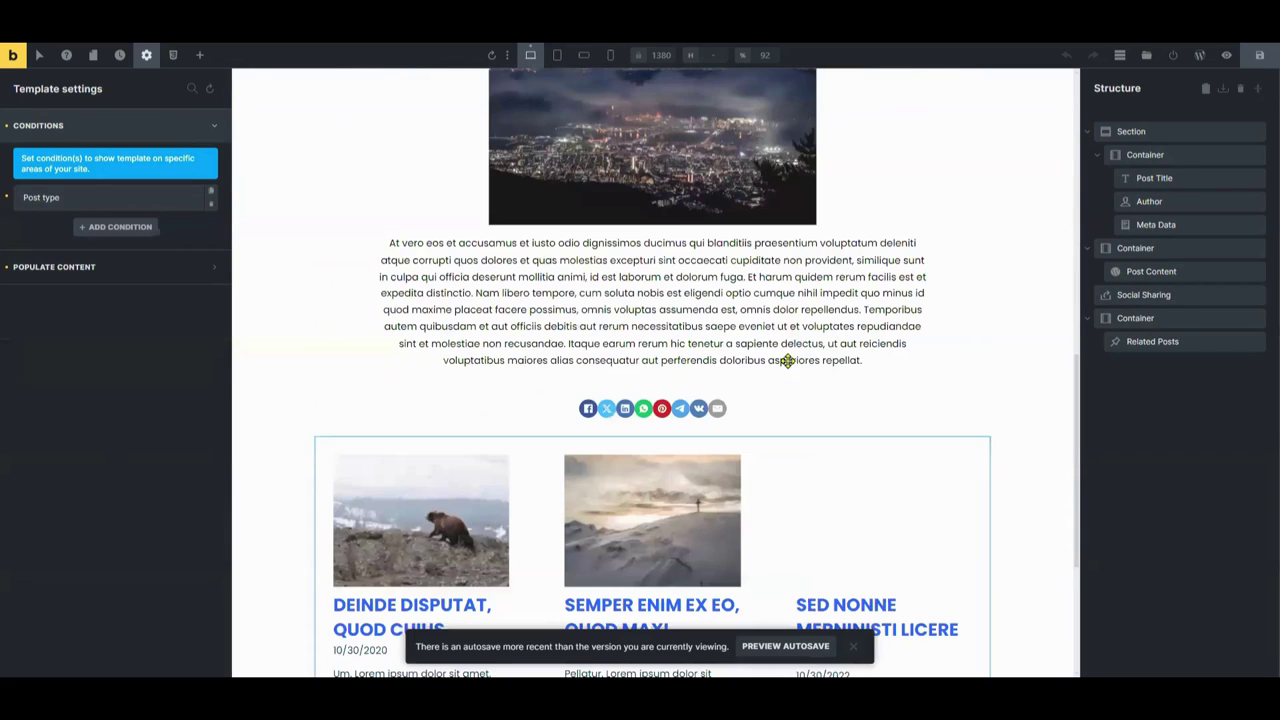
scroll(776, 288, up, 5)
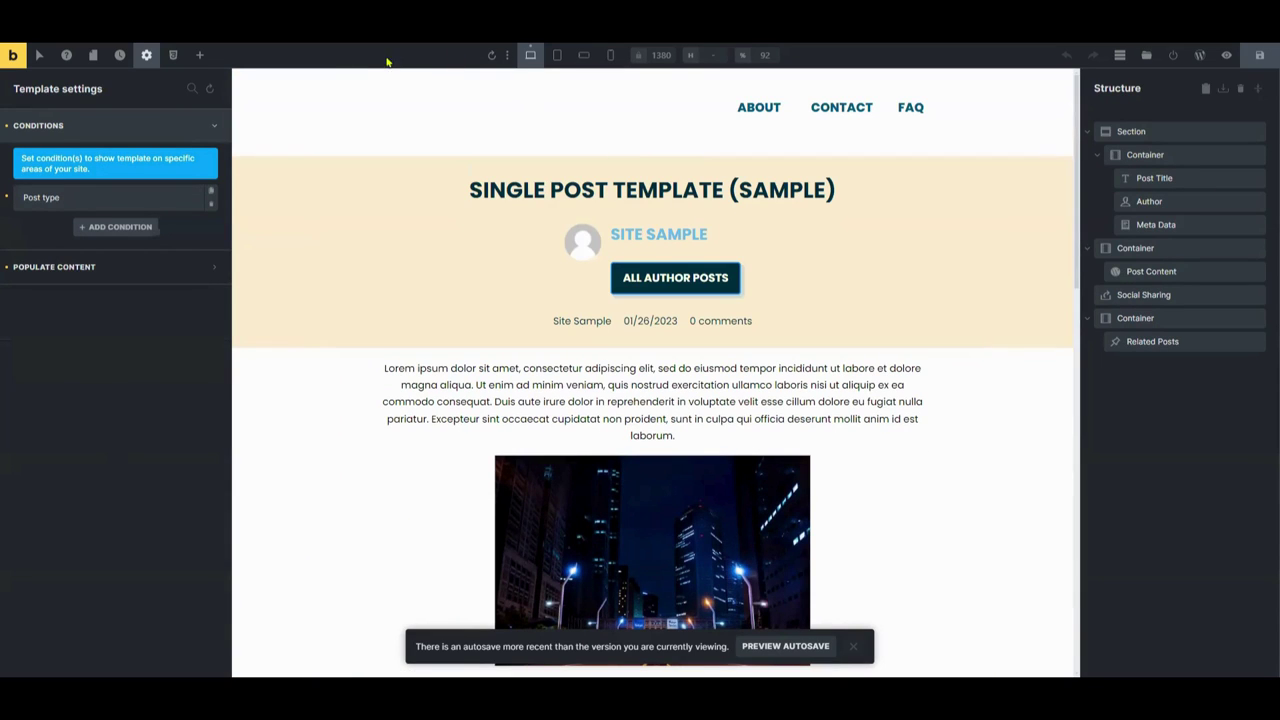